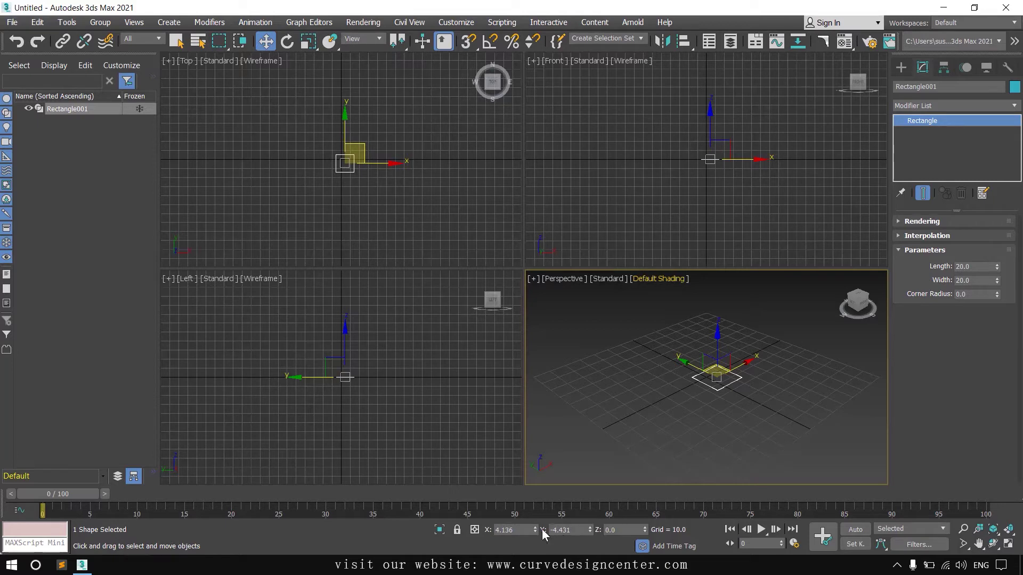
Step: Centre the rectangle on the origin by resetting its X and Y position to 0
right_click(535, 530)
right_click(589, 530)
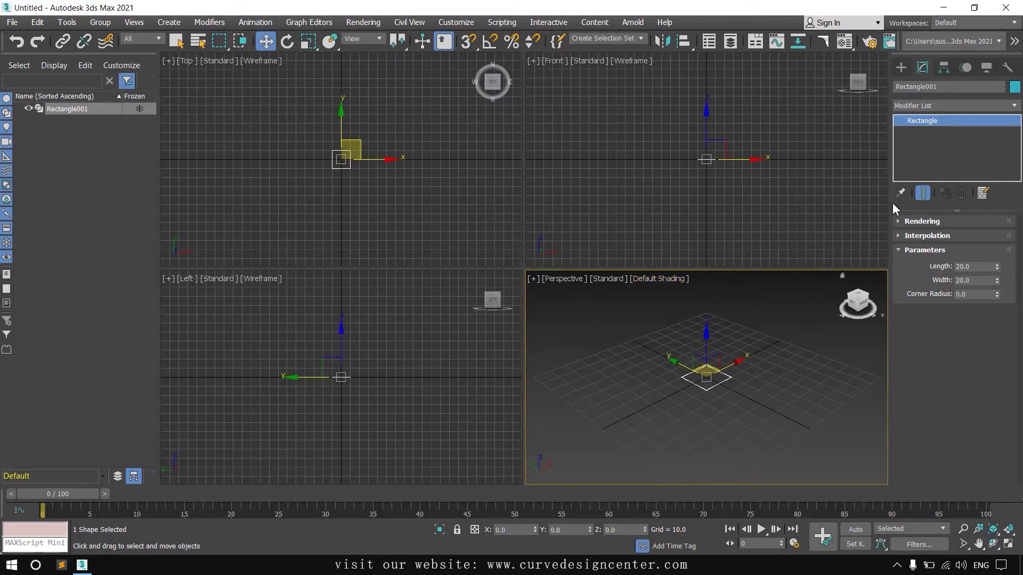
Step: Convert the rectangle to an Editable Spline and select its segment on the negative Y side at segment level
right_click(945, 123)
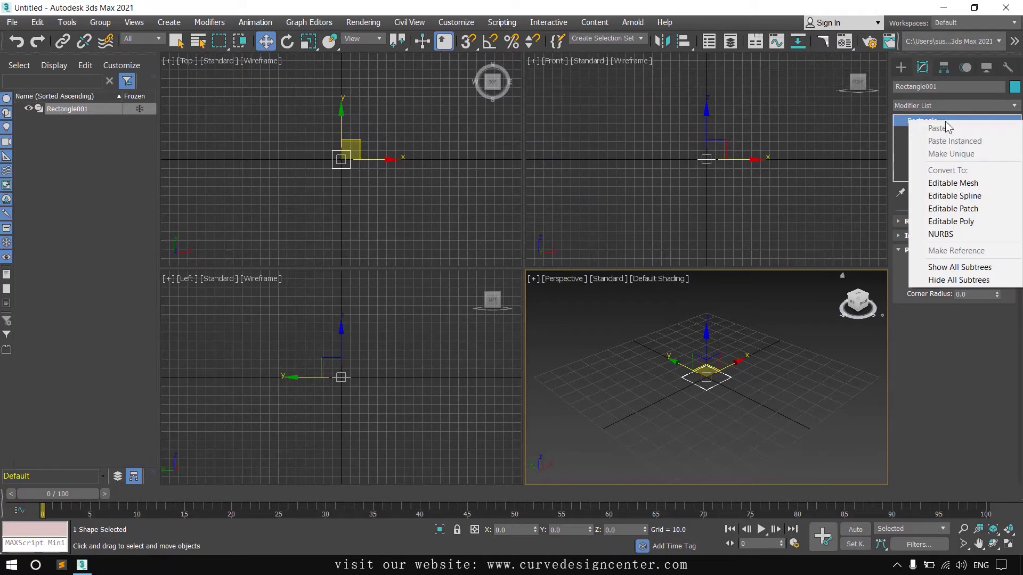
left_click(970, 197)
left_click(953, 270)
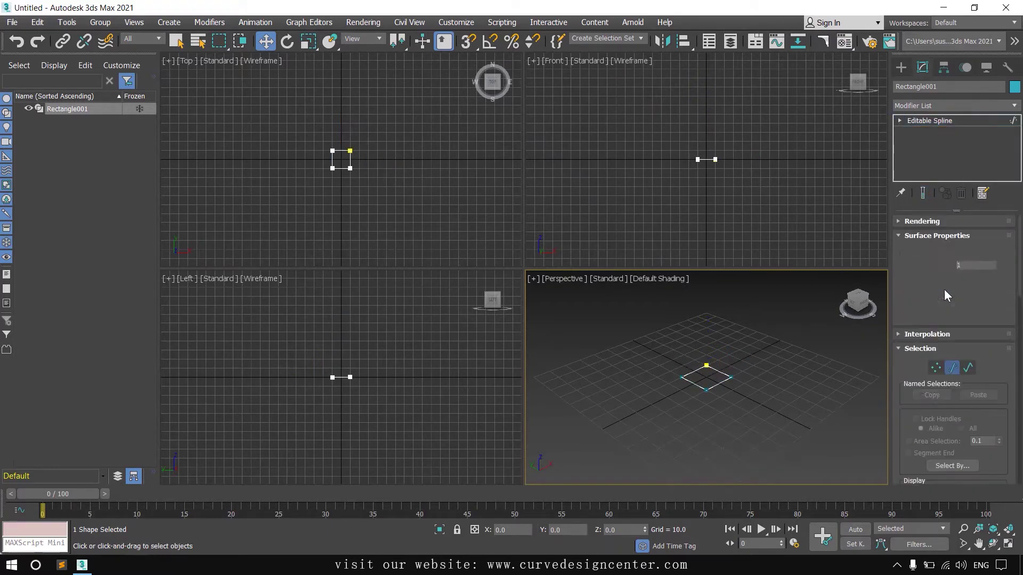
left_click(719, 382)
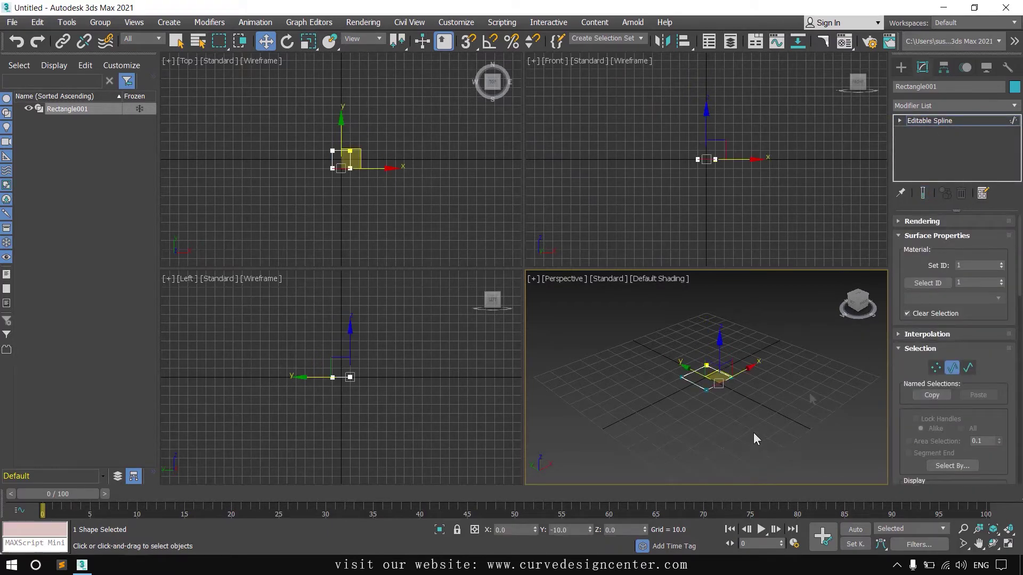
Step: Try to copy the selected segment straight up without connecting it to the rectangle
right_click(395, 363)
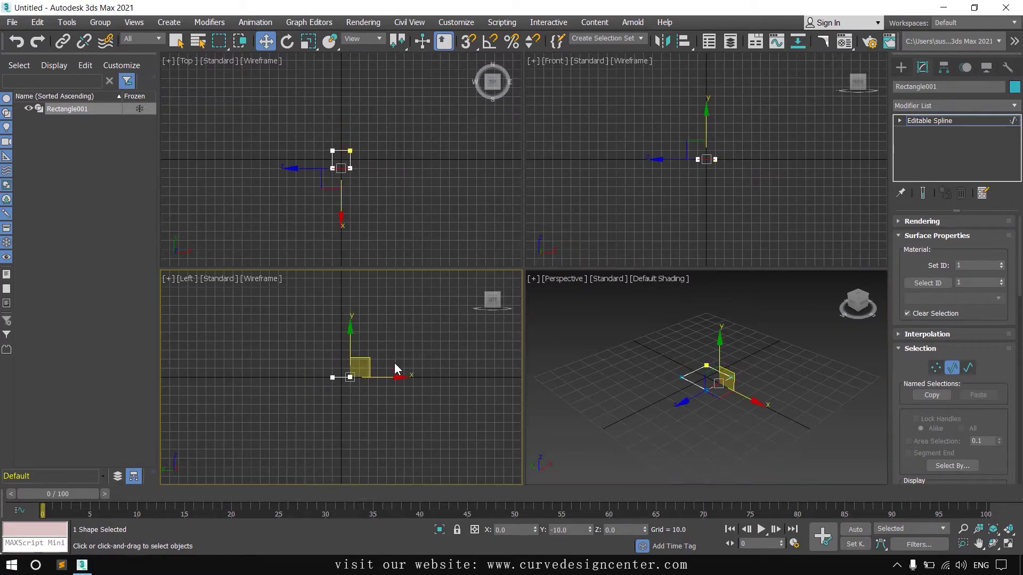
left_click_drag(352, 335, 356, 304)
left_click(434, 382)
scroll(353, 347, "up", 2)
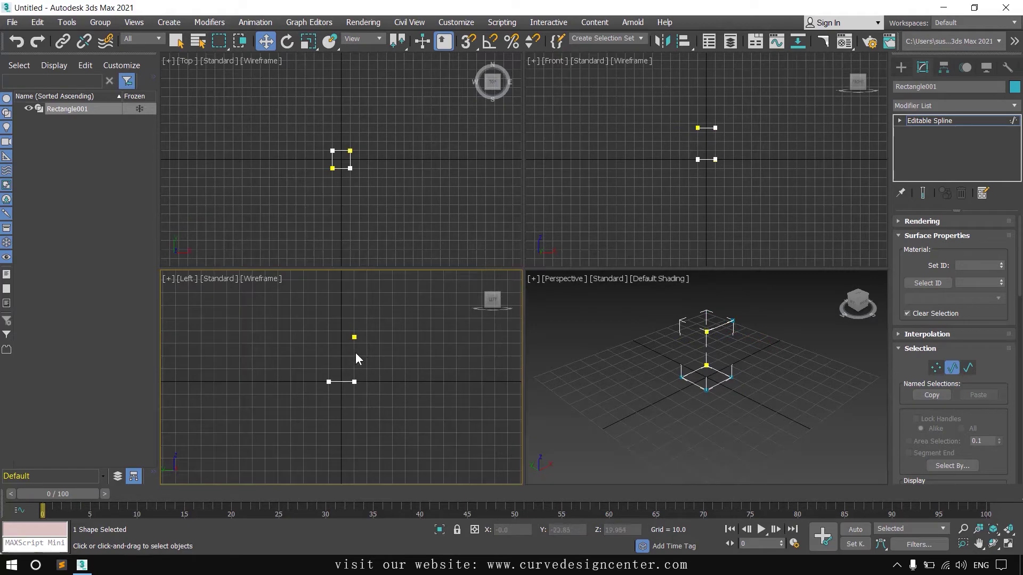
key("ctrl+z")
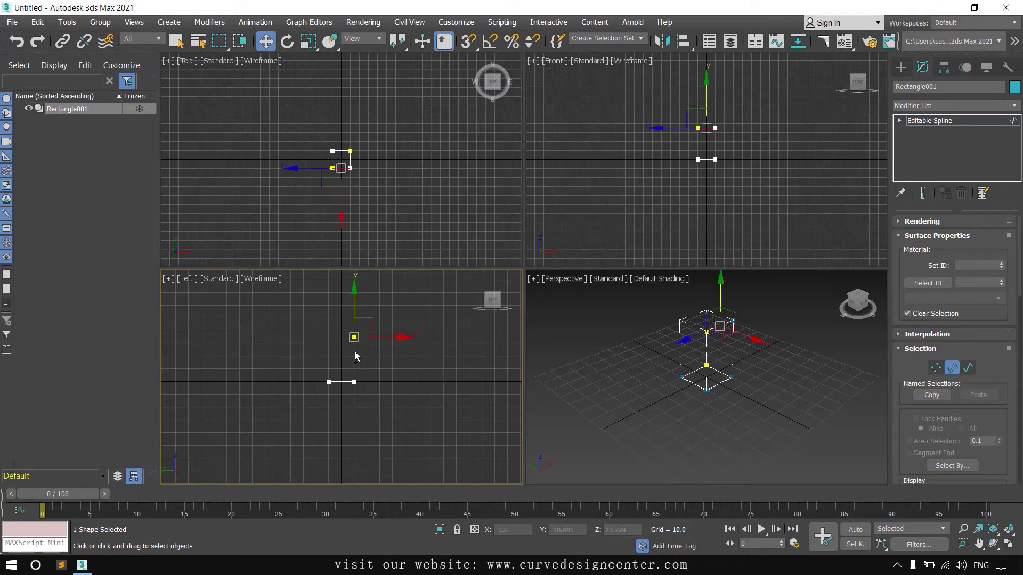
key("ctrl+z")
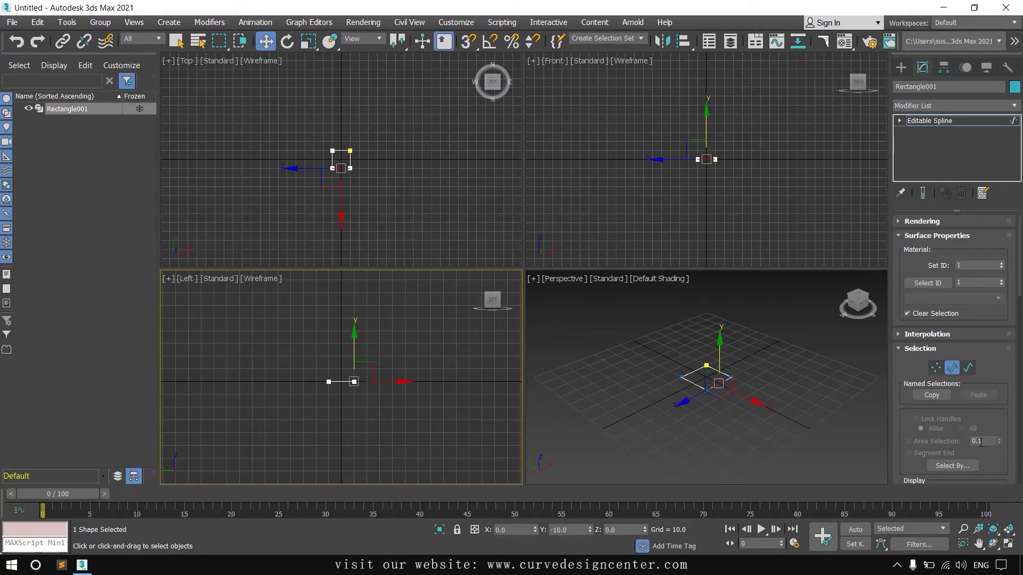
Step: Enable Connect Copy and clone the selected segment about 20 units straight up so that vertical lines join both edges
scroll(1014, 377, "down", 4)
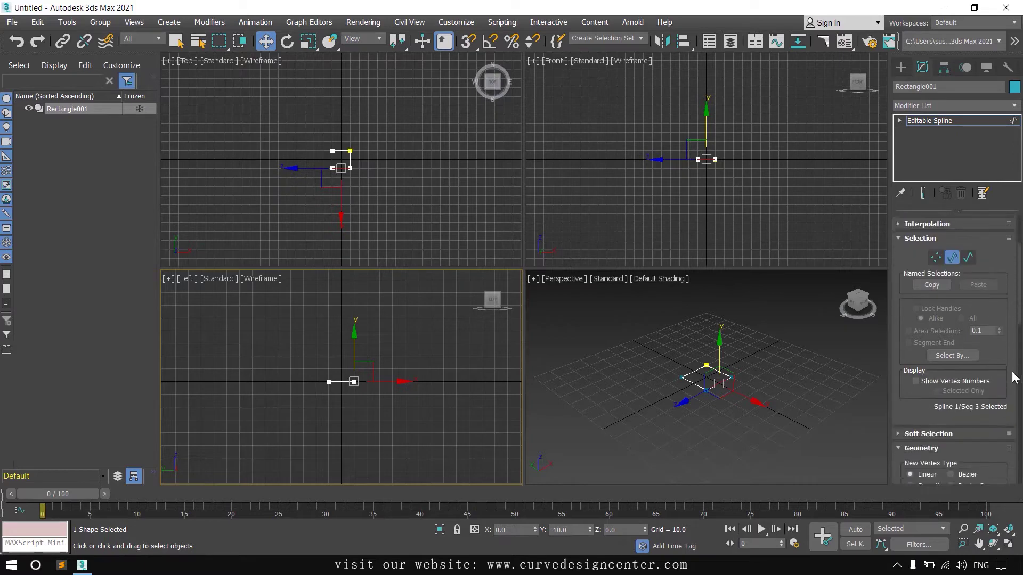
scroll(1014, 377, "down", 8)
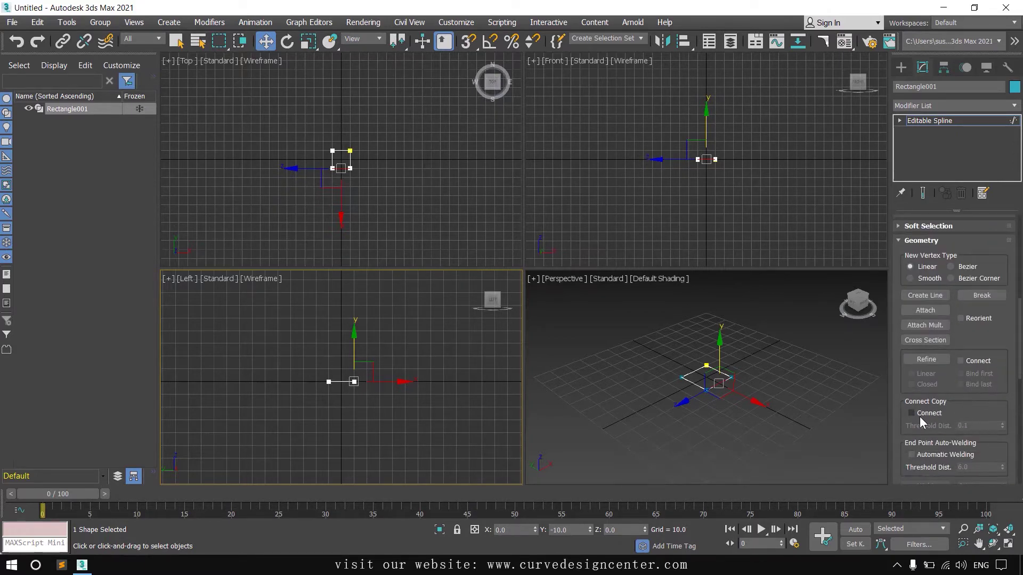
left_click(911, 413)
scroll(381, 373, "up", 5)
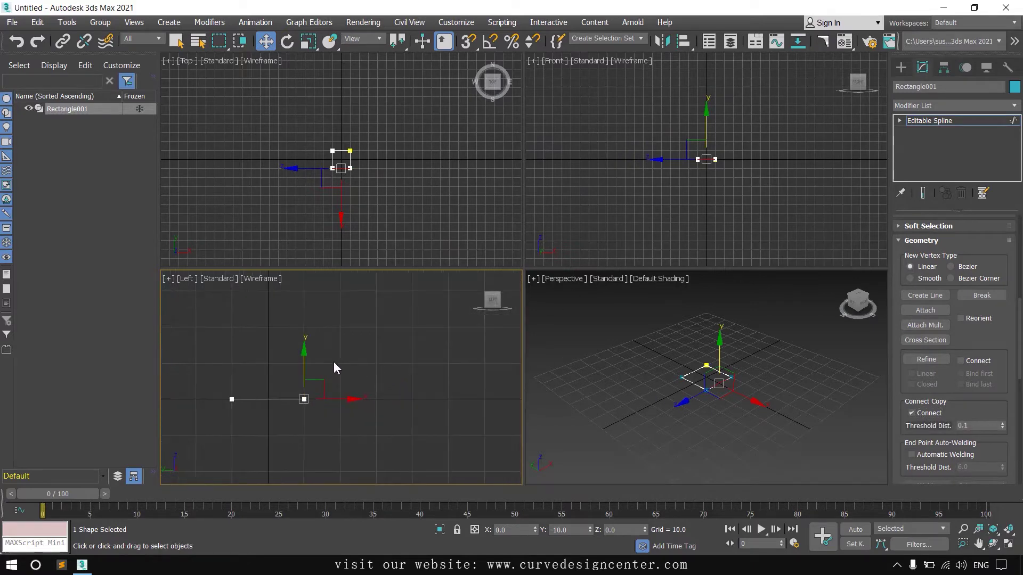
left_click_drag(304, 367, 315, 297, "shift")
scroll(809, 393, "up", 5)
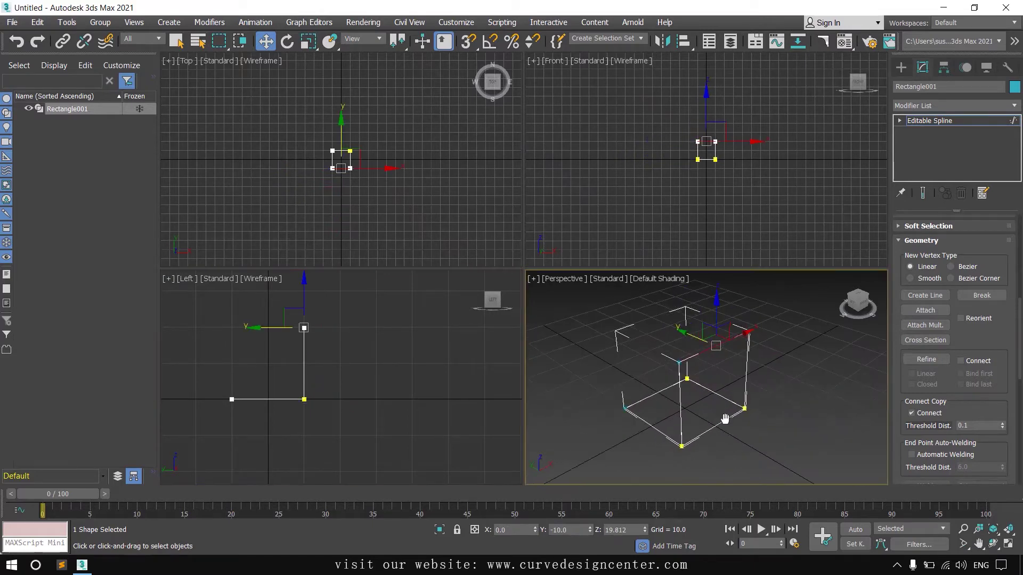
mouse_move(724, 426)
middle_mouse_down("alt")
mouse_move(720, 410)
mouse_move(717, 431)
mouse_move(709, 418)
middle_mouse_up("alt")
Step: Clone the raised segment horizontally about 20 units back over the rectangle to form the connected upper part of the frame
middle_click_drag(405, 391, 440, 394)
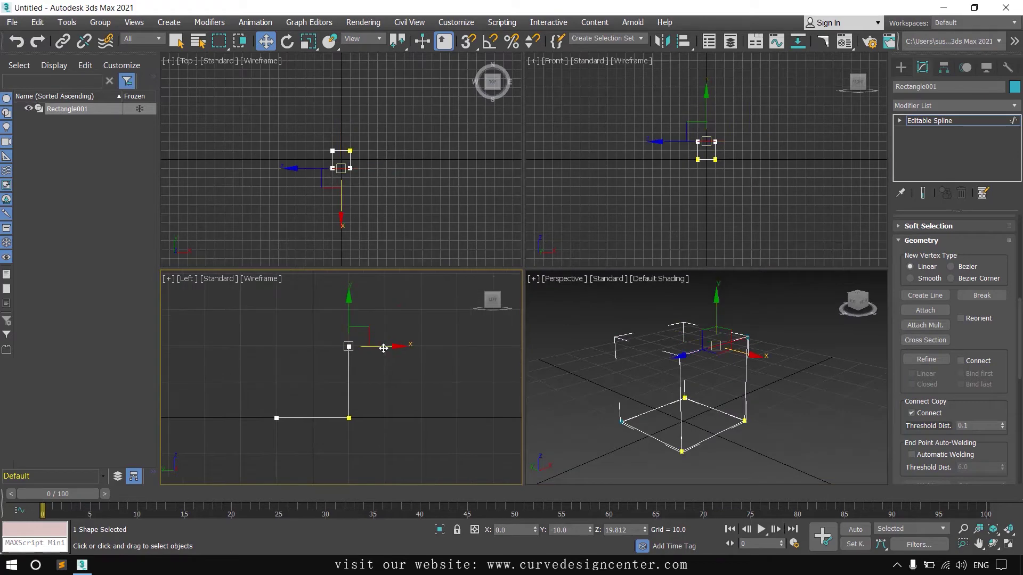
left_click_drag(388, 346, 317, 344, "shift")
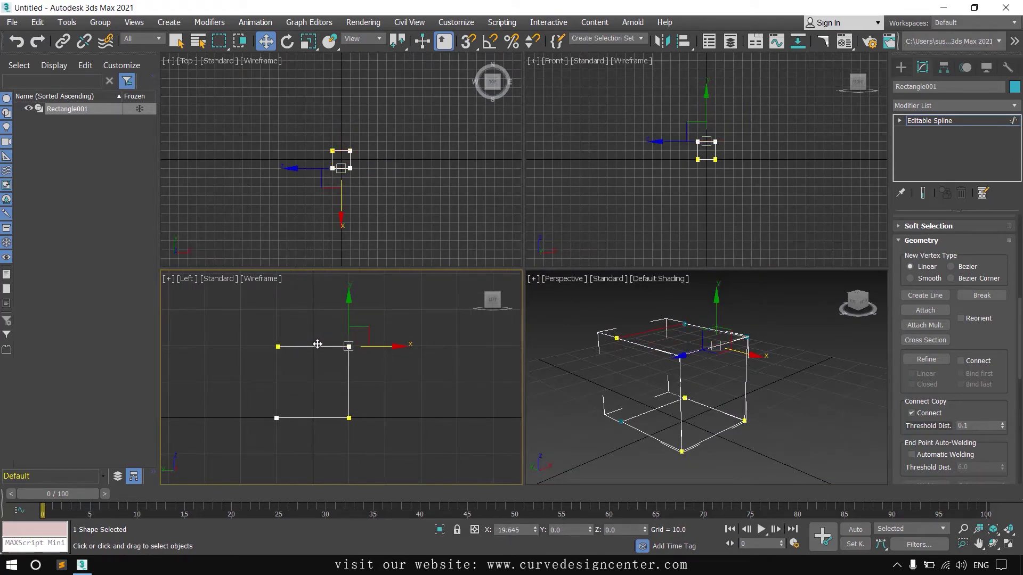
middle_click(783, 356)
middle_click_drag(783, 356, 815, 362, "alt")
left_click(900, 121)
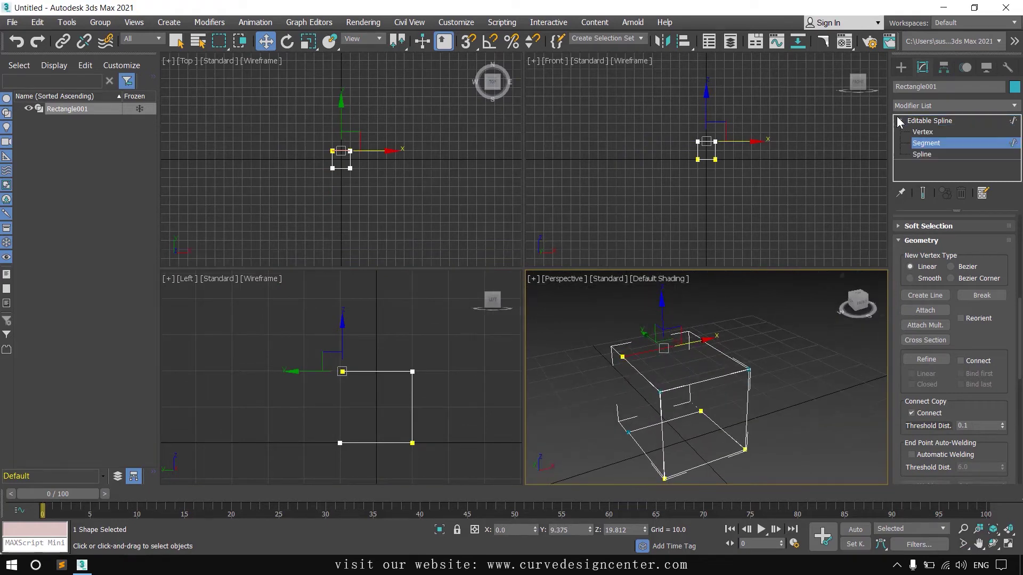
middle_click_drag(733, 410, 701, 398, "alt")
left_click(722, 435)
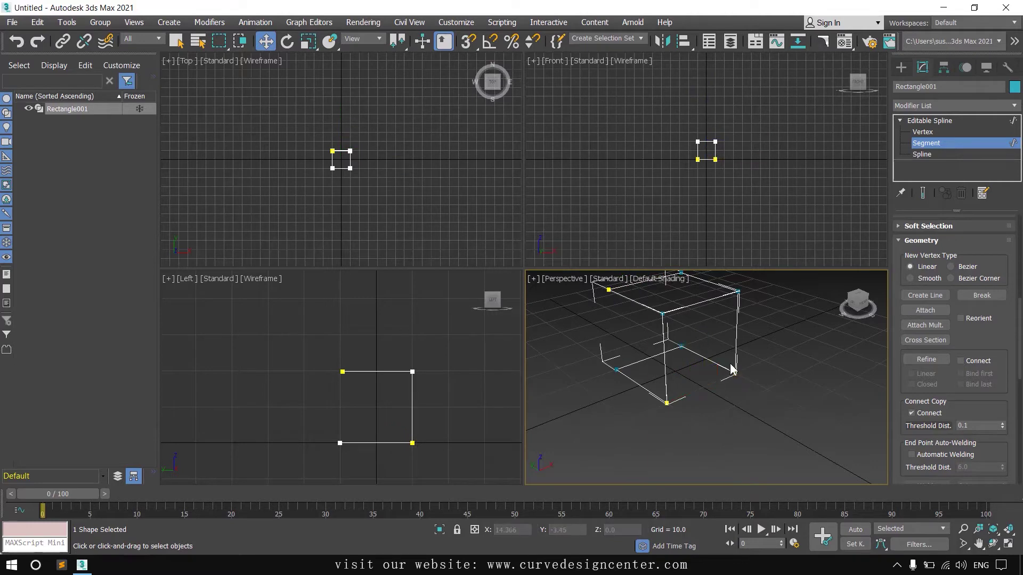
middle_click_drag(722, 436, 720, 393, "alt")
left_click(720, 393)
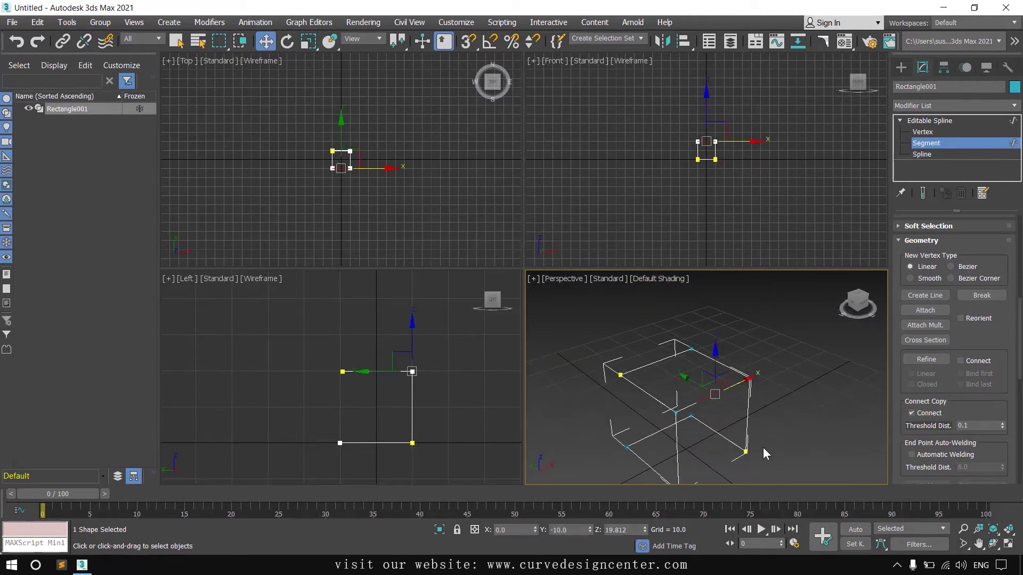
left_click(763, 448)
middle_click_drag(810, 408, 654, 356, "alt")
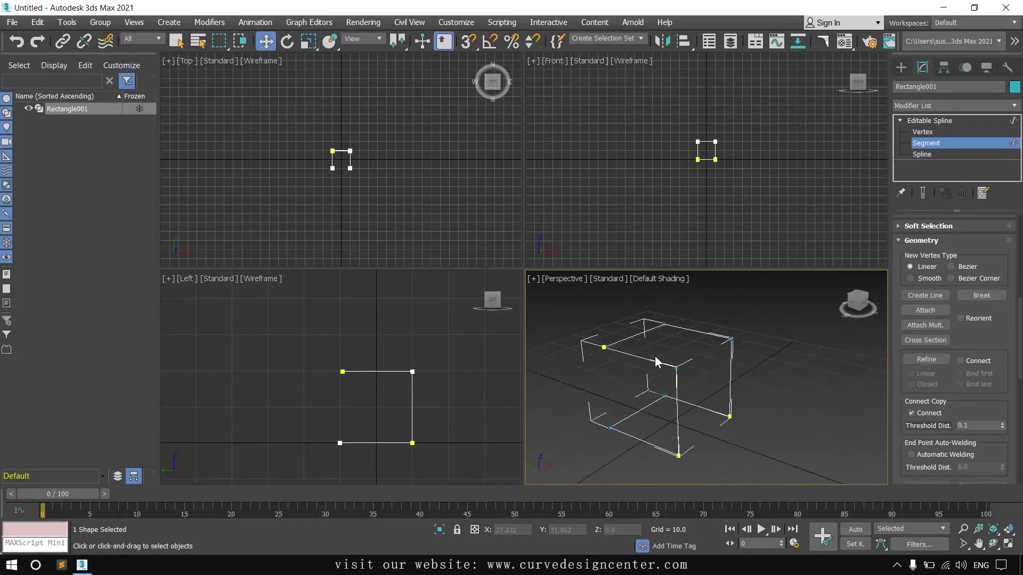
Step: Turn off Selection Brackets in the Per-View Preferences and apply the Default Shading settings to all viewports
left_click(675, 280)
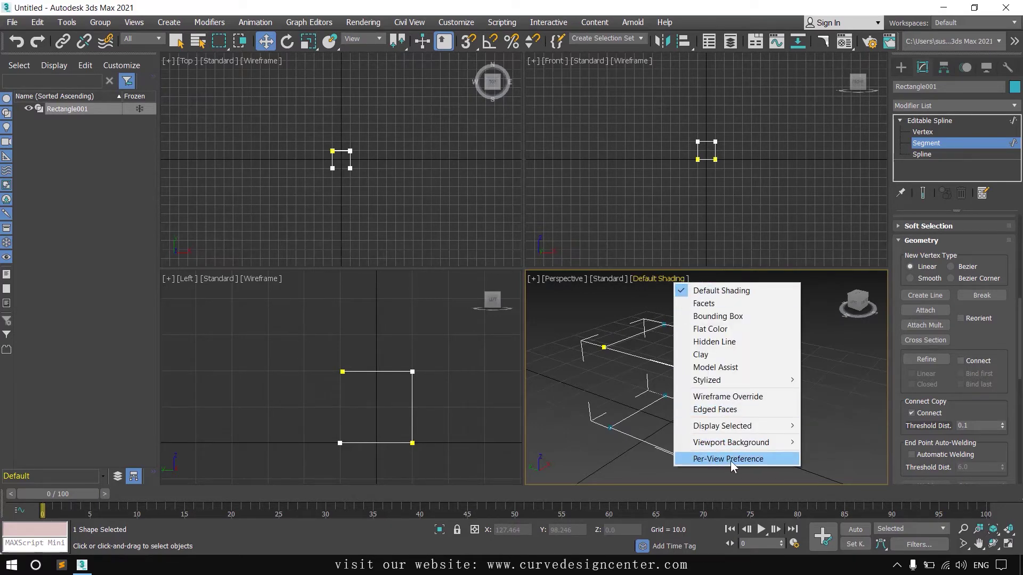
left_click(745, 459)
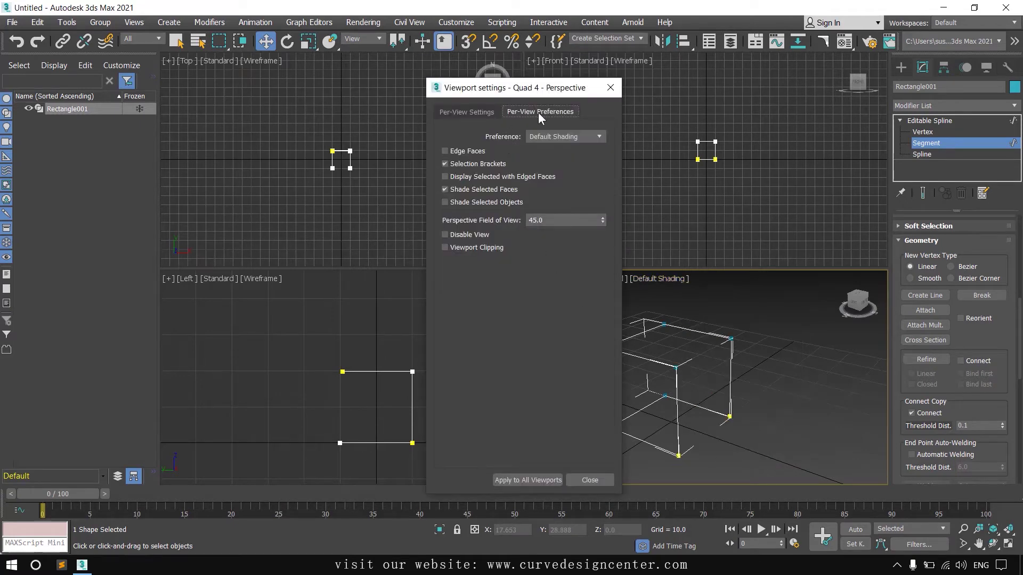
left_click(459, 163)
left_click(527, 480)
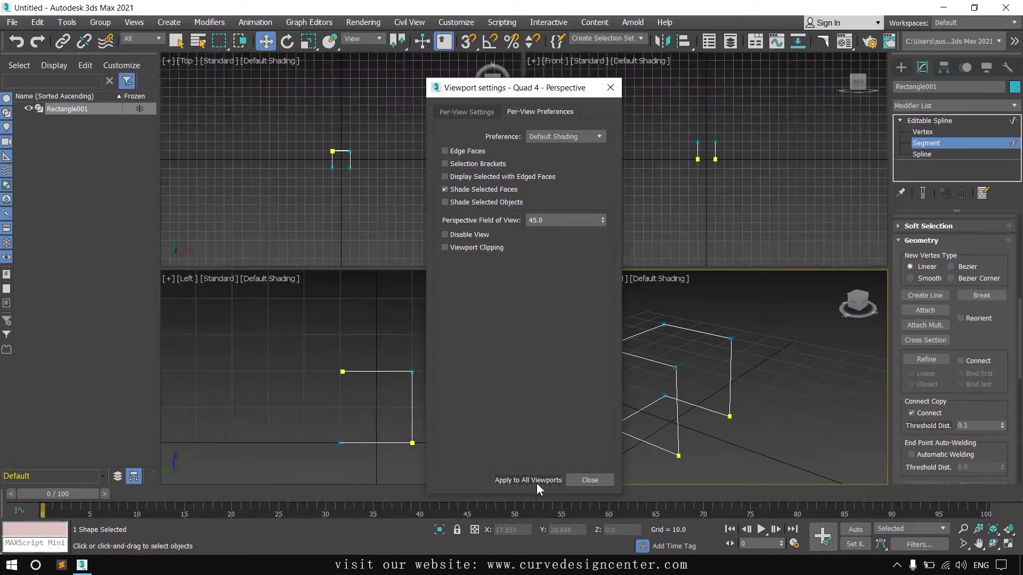
left_click(596, 480)
Step: Select all of the spline's vertices at vertex level and weld them with a threshold of 0.1
middle_click_drag(741, 458, 753, 437, "alt")
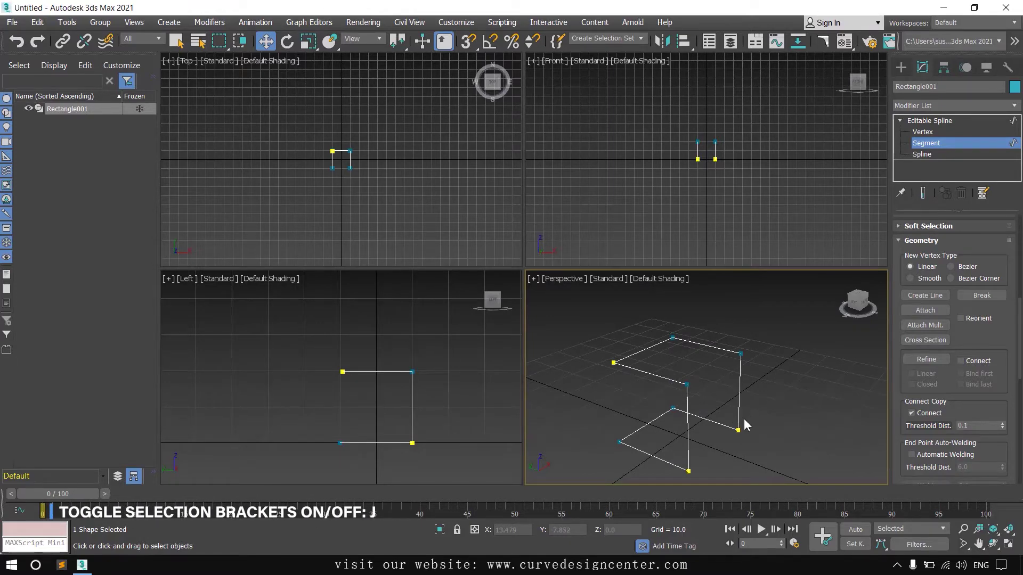
middle_click_drag(759, 408, 754, 399)
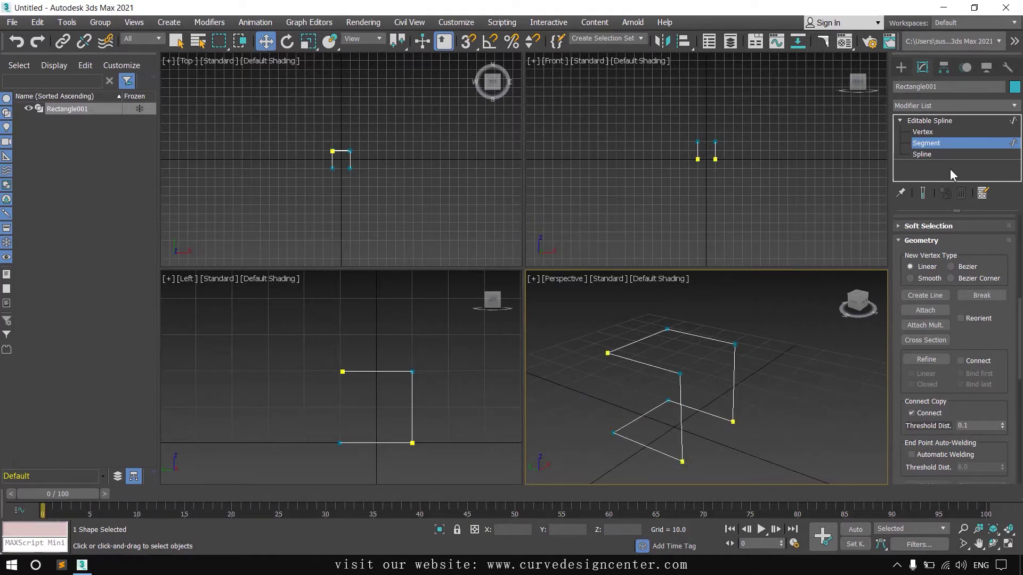
left_click(923, 131)
key("ctrl+a")
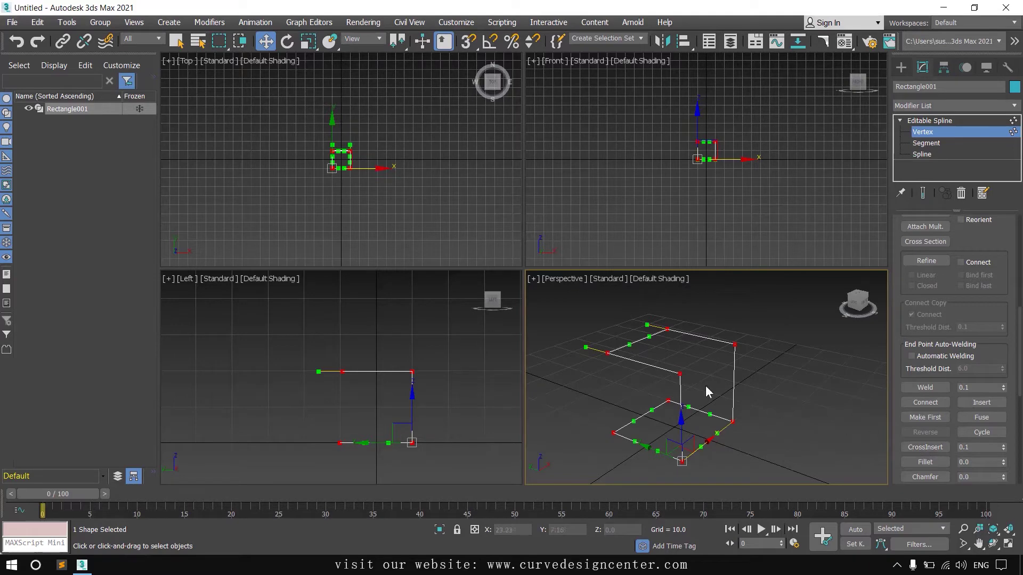
left_click(938, 387)
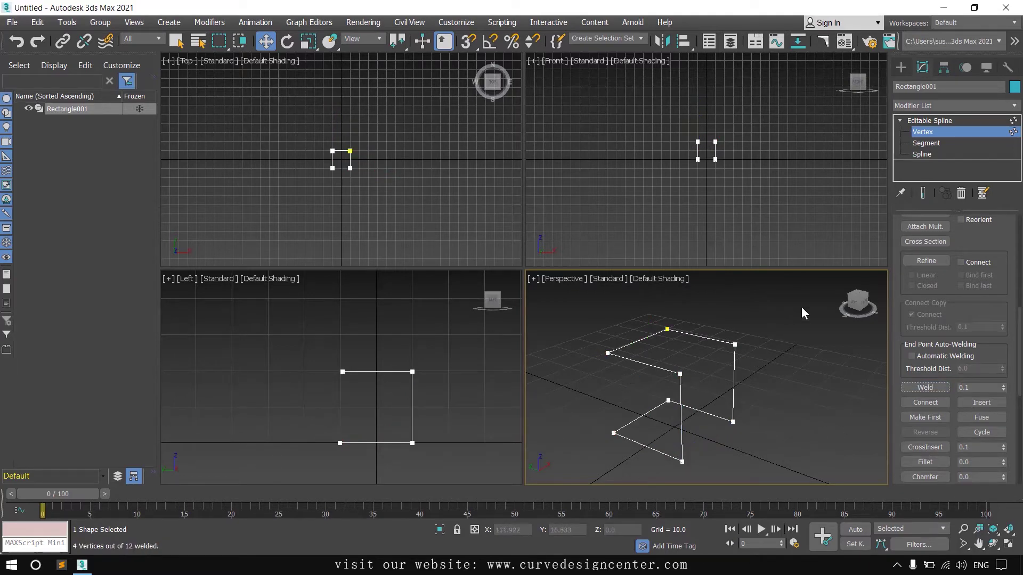
Step: Select all the welded frame's vertices and convert them to the Corner type
left_click_drag(802, 305, 571, 475)
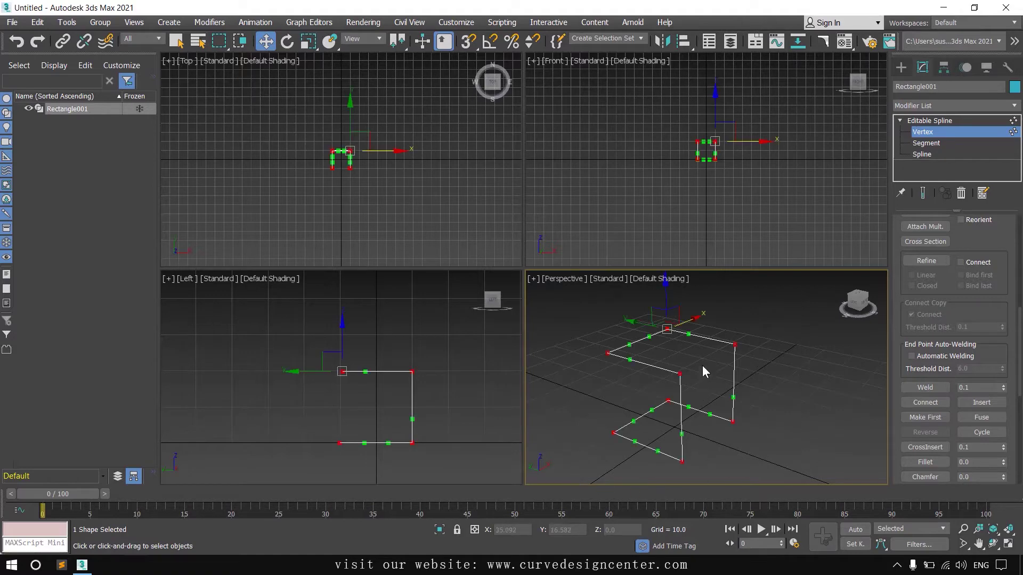
right_click(702, 366)
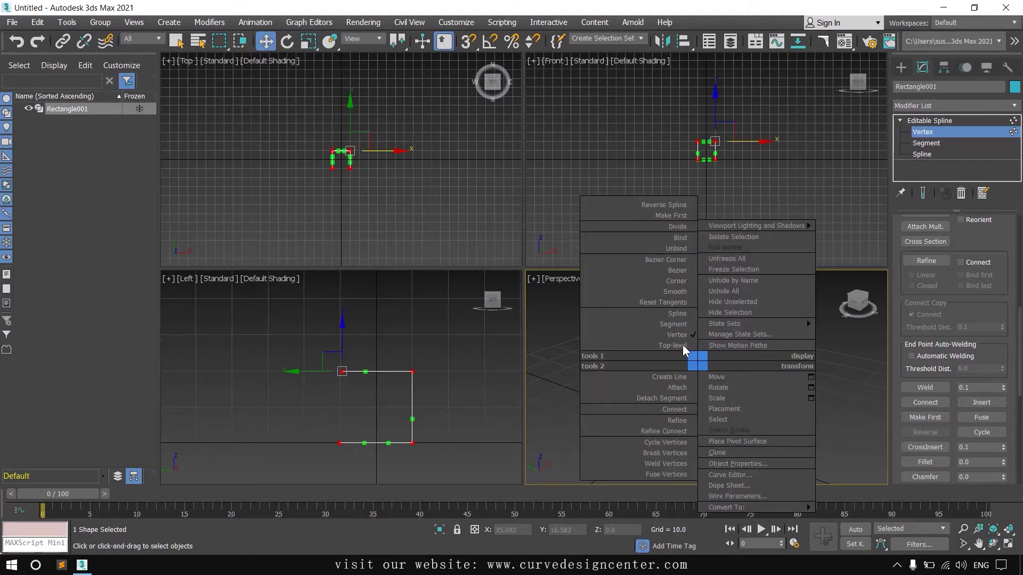
left_click(678, 283)
Step: Maximize the Perspective view and fillet all the selected frame corners by 2
key("alt+w")
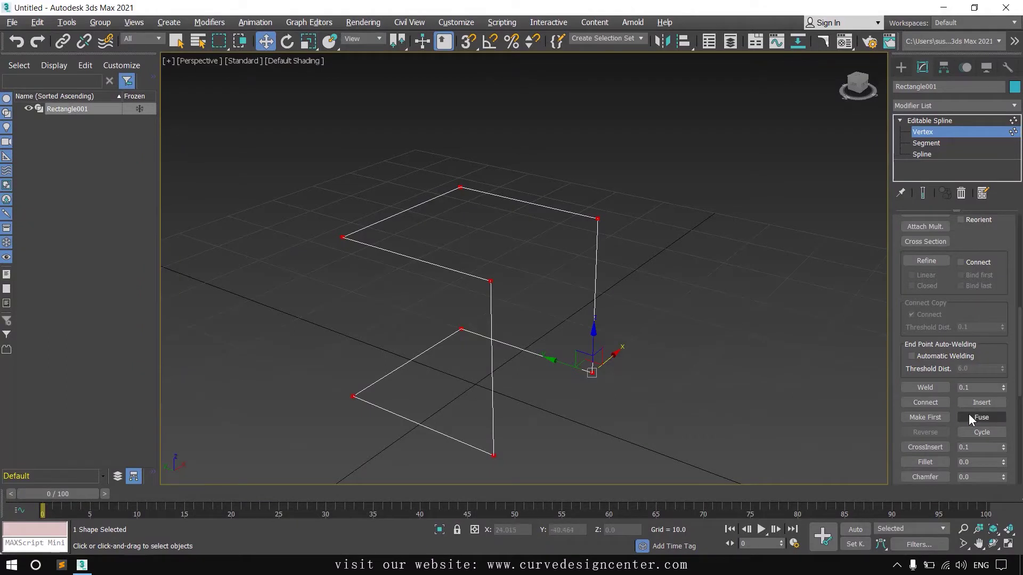
scroll(968, 410, "down", 3)
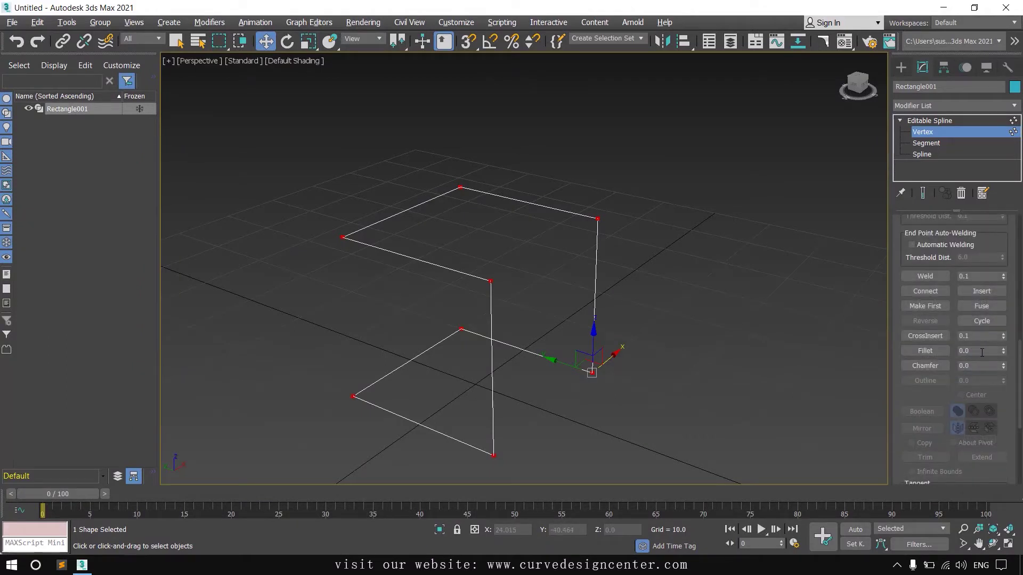
left_click(925, 352)
type("2")
key("Return")
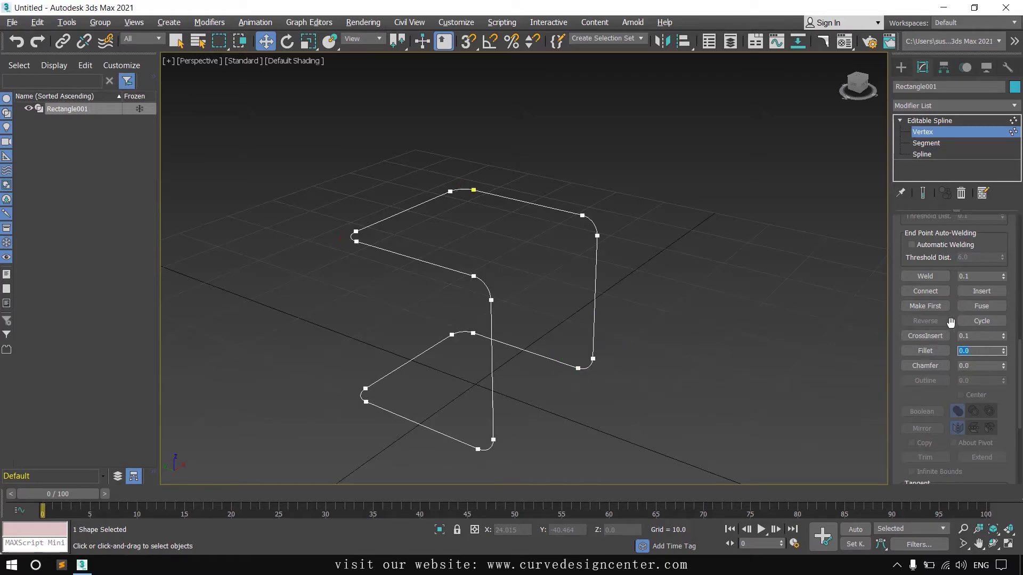
middle_click_drag(515, 351, 292, 464, "alt")
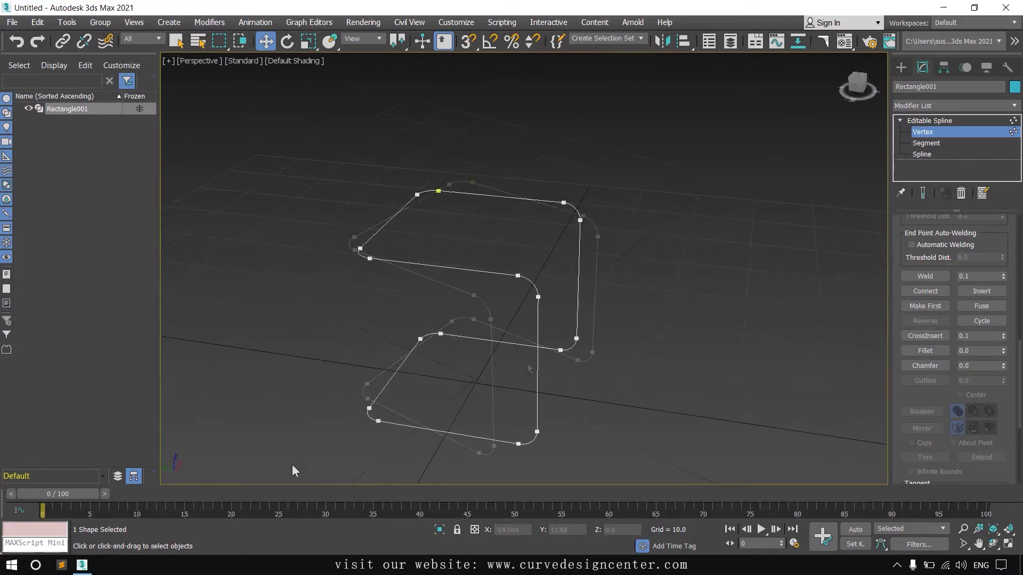
Step: Draw a rectangle about 21 long and 17.7 wide over the bent frame in the Top view
key("alt+Tab")
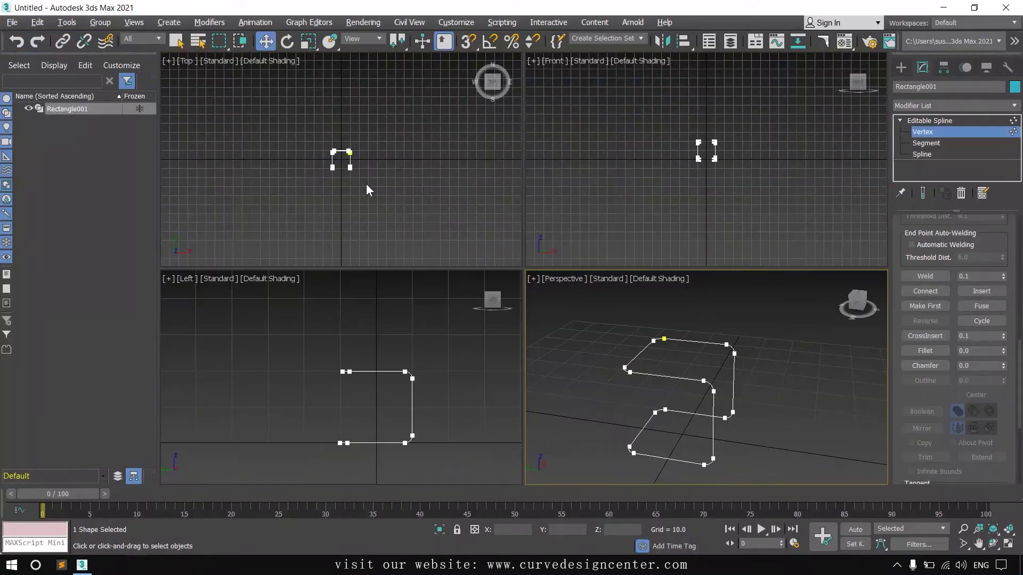
scroll(366, 184, "up", 6)
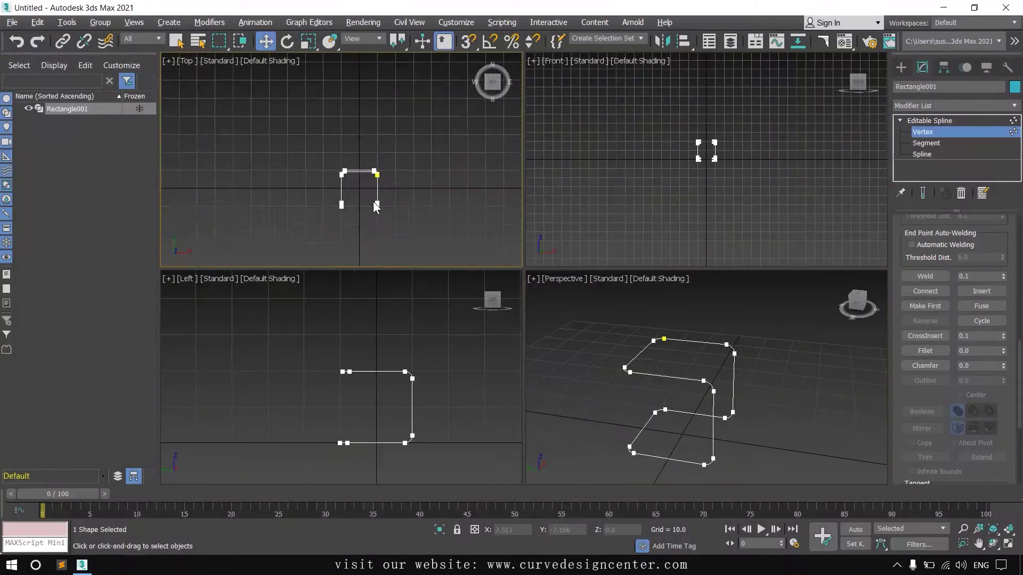
middle_click_drag(351, 161, 380, 141)
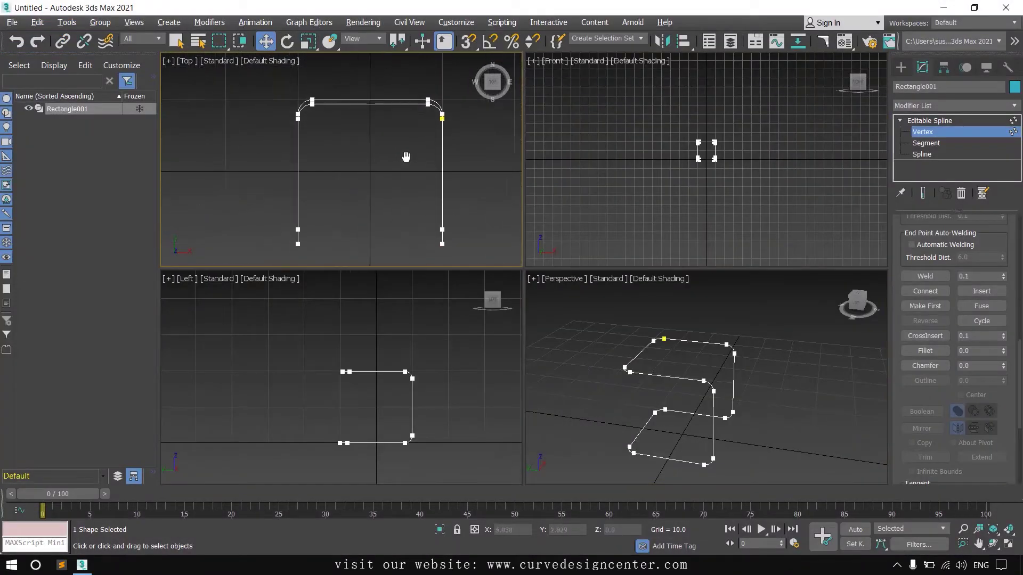
left_click(901, 67)
left_click(982, 154)
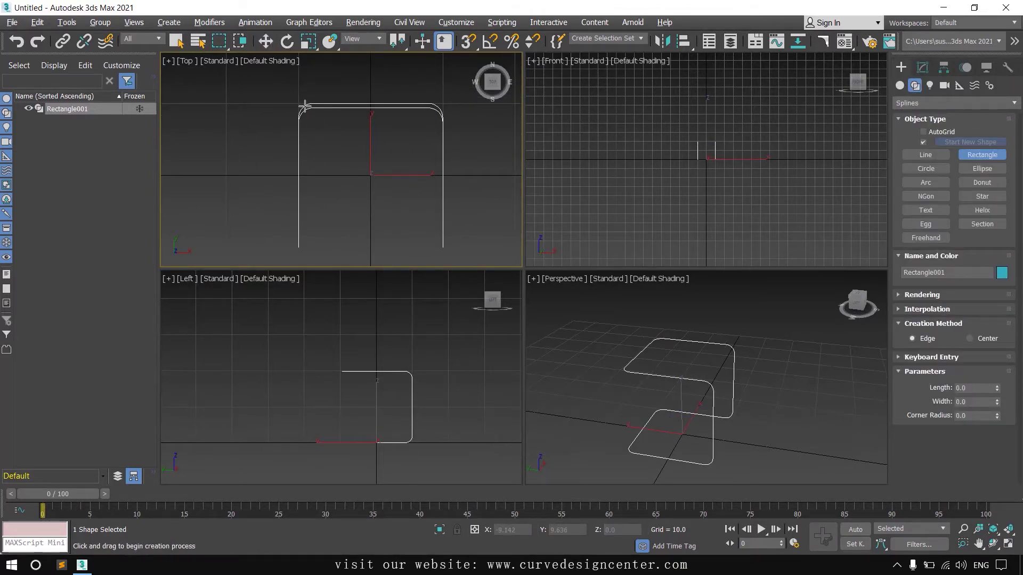
left_click_drag(306, 103, 435, 255)
key("w")
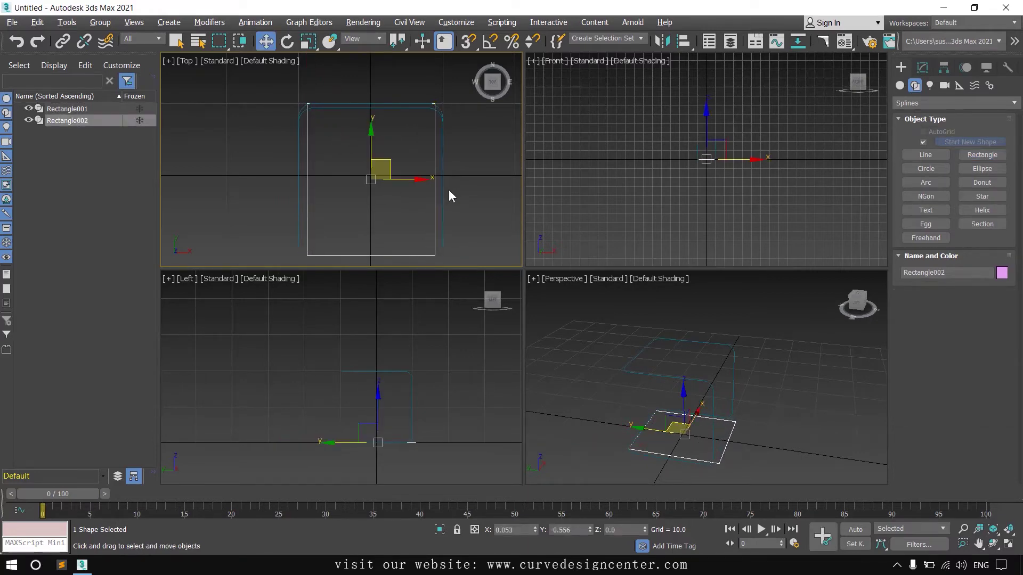
Step: Raise the new rectangle in the Left view to a height of about 14.5, just below the frame's upper arms
right_click(719, 424)
right_click(392, 419)
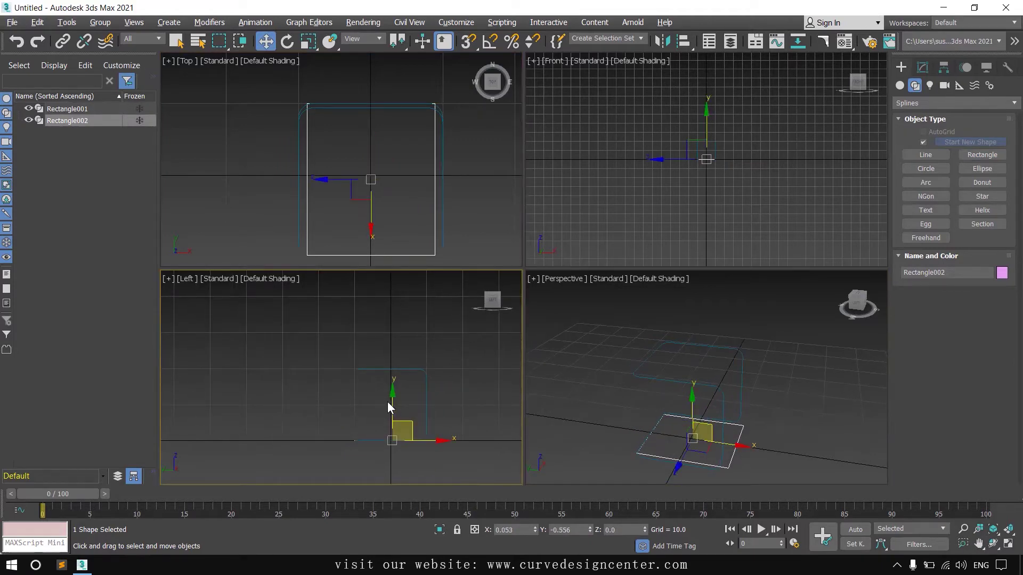
left_click_drag(388, 403, 391, 346)
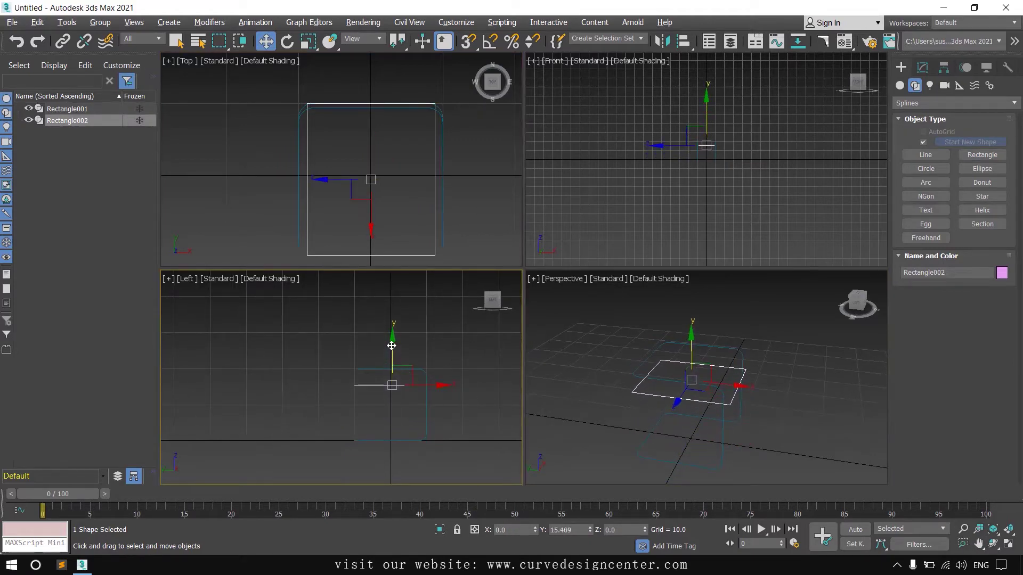
scroll(401, 394, "up", 5)
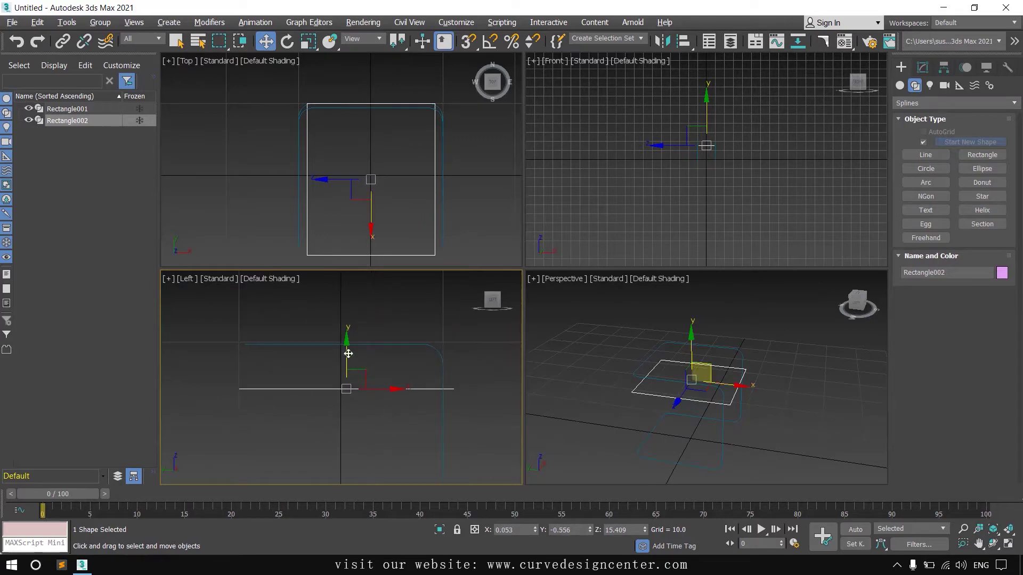
left_click_drag(347, 347, 347, 357)
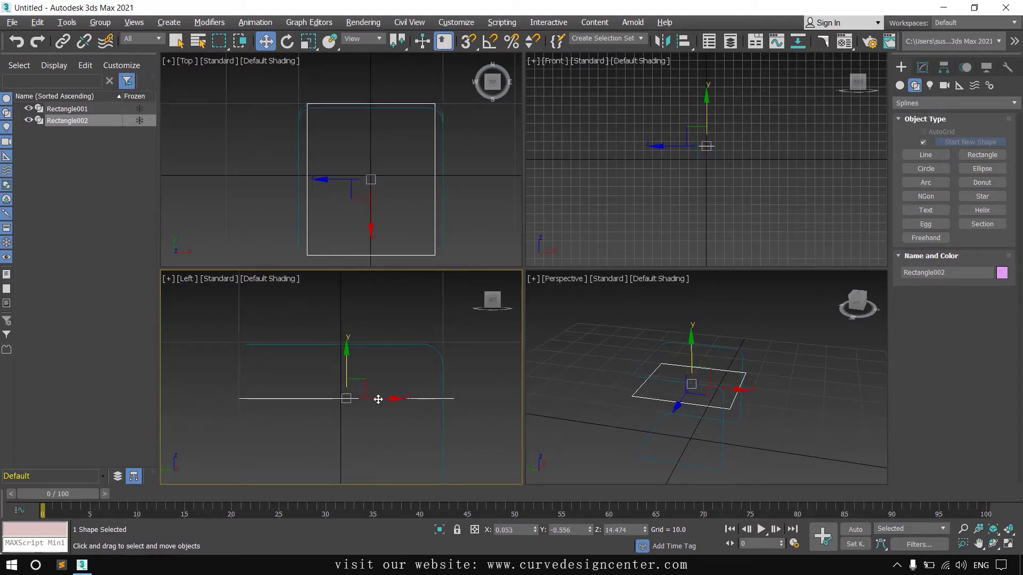
scroll(414, 400, "down", 3)
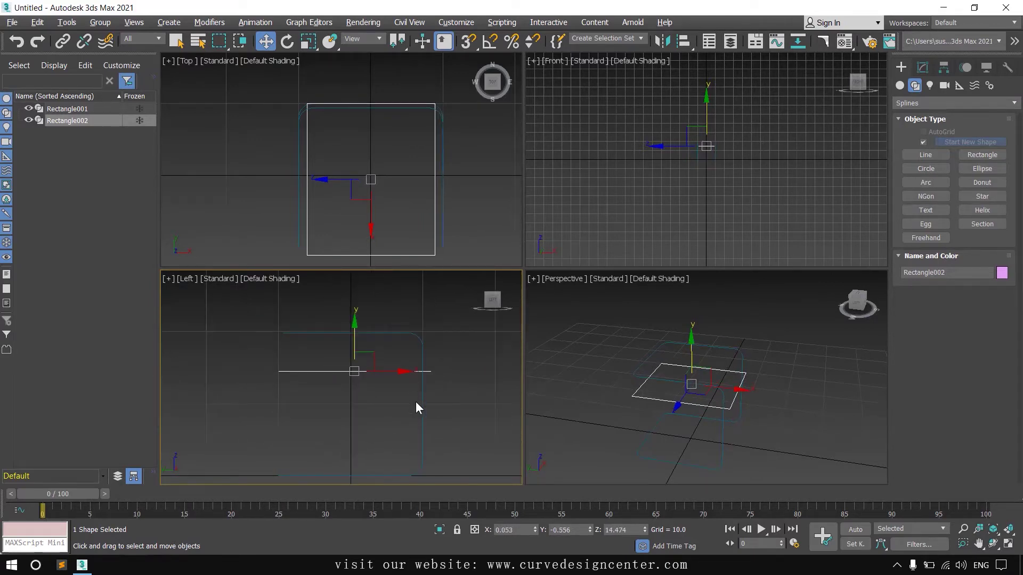
Step: Reset the rectangle's X and Y positions to 0 to centre it on the origin
middle_click_drag(353, 201, 354, 203)
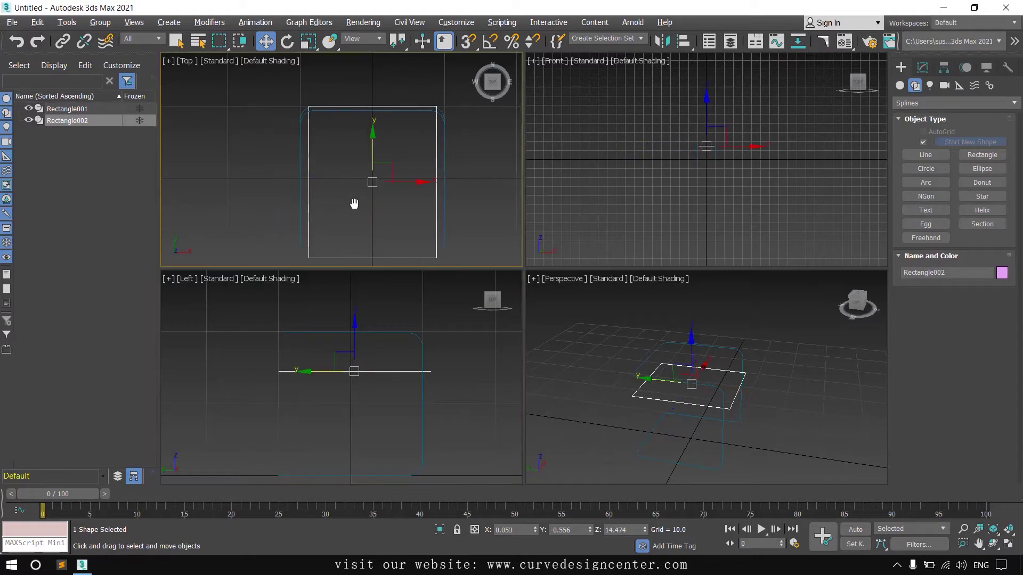
right_click(535, 530)
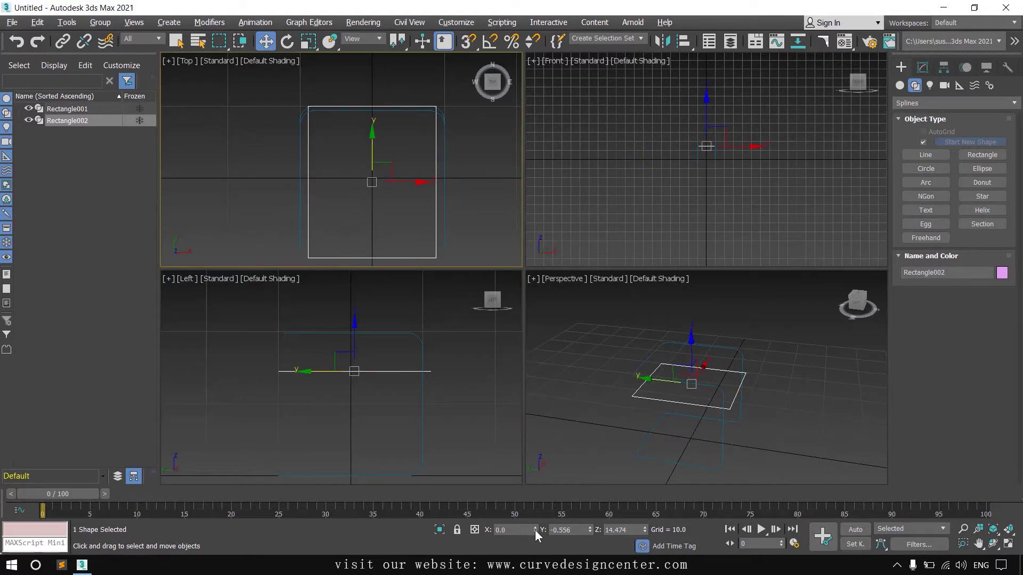
right_click(589, 529)
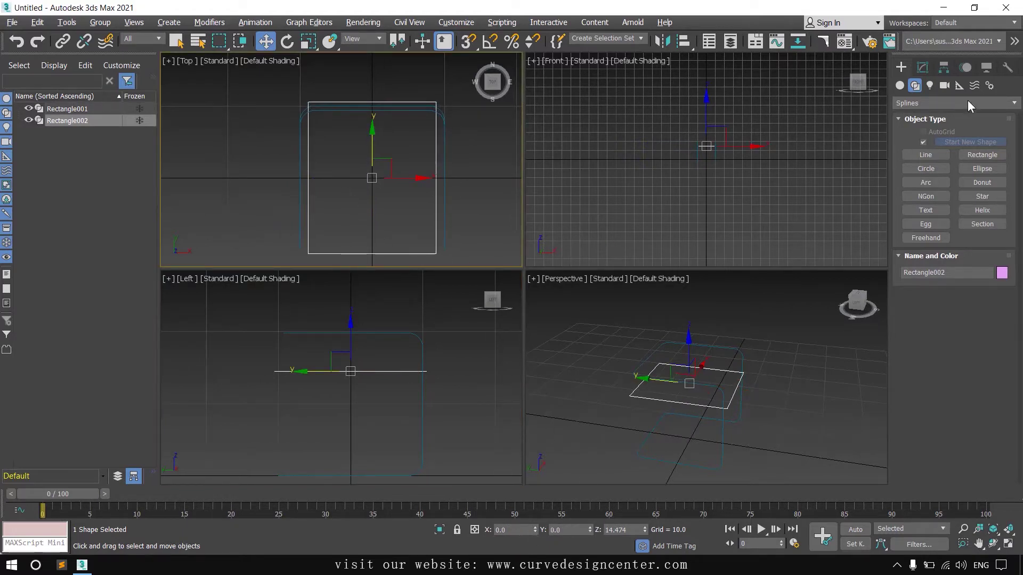
Step: Set the centred rectangle's width to 18
left_click(923, 66)
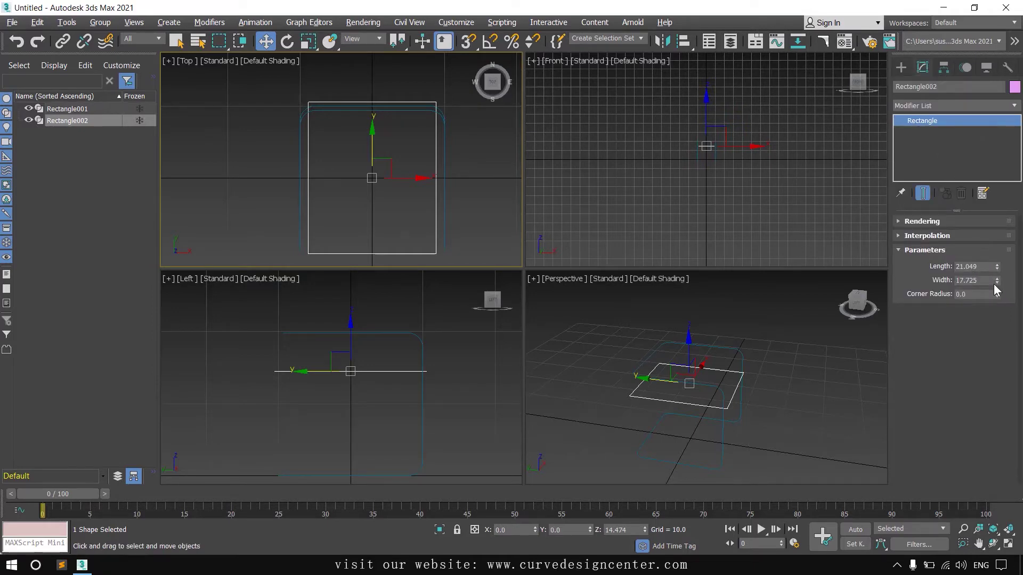
double_click(986, 280)
type("18")
key("Return")
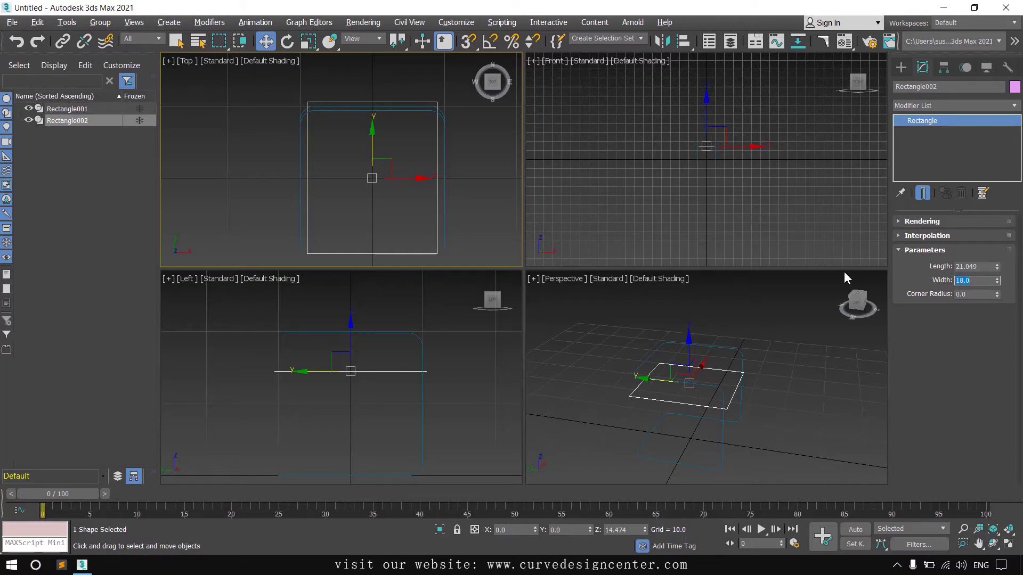
middle_click_drag(334, 132, 327, 155)
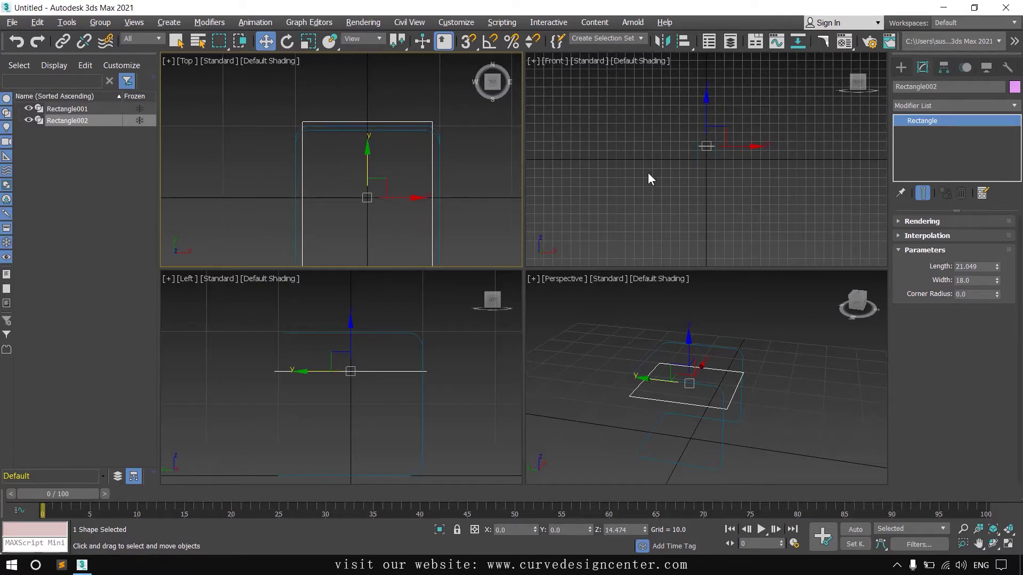
Step: Convert the rectangle to an editable spline and select its rear segment at segment level
right_click(952, 123)
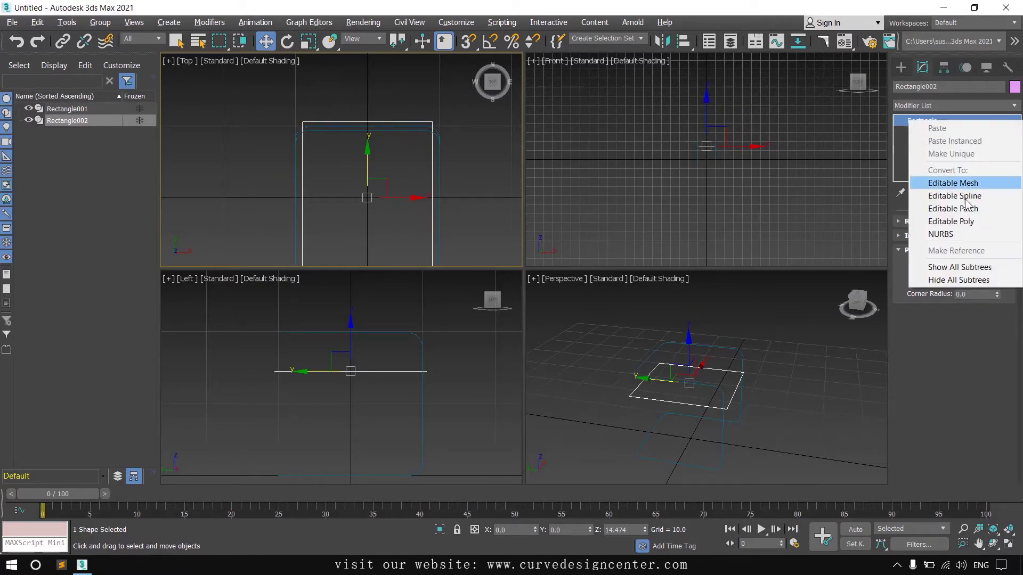
left_click(984, 196)
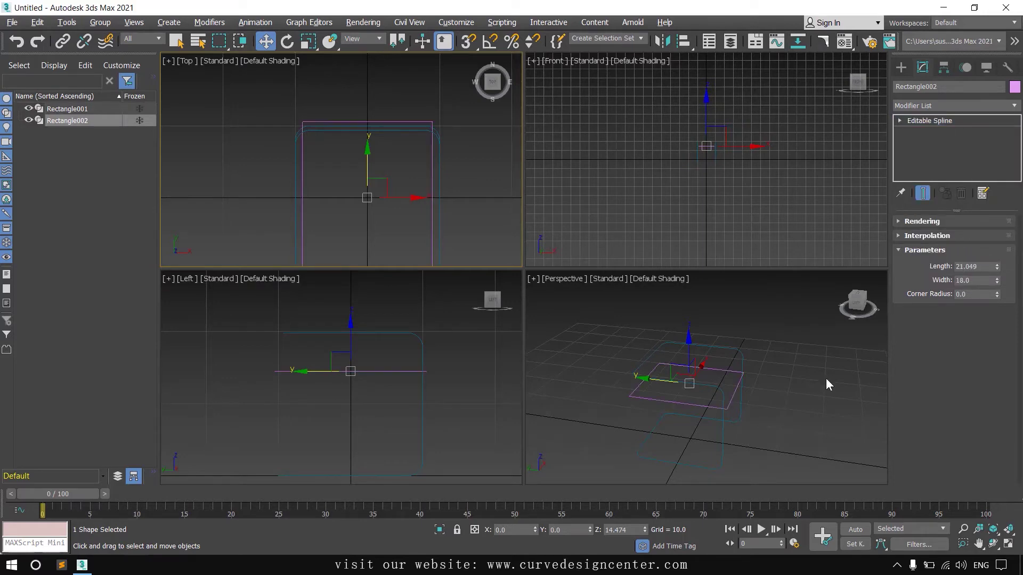
left_click(952, 270)
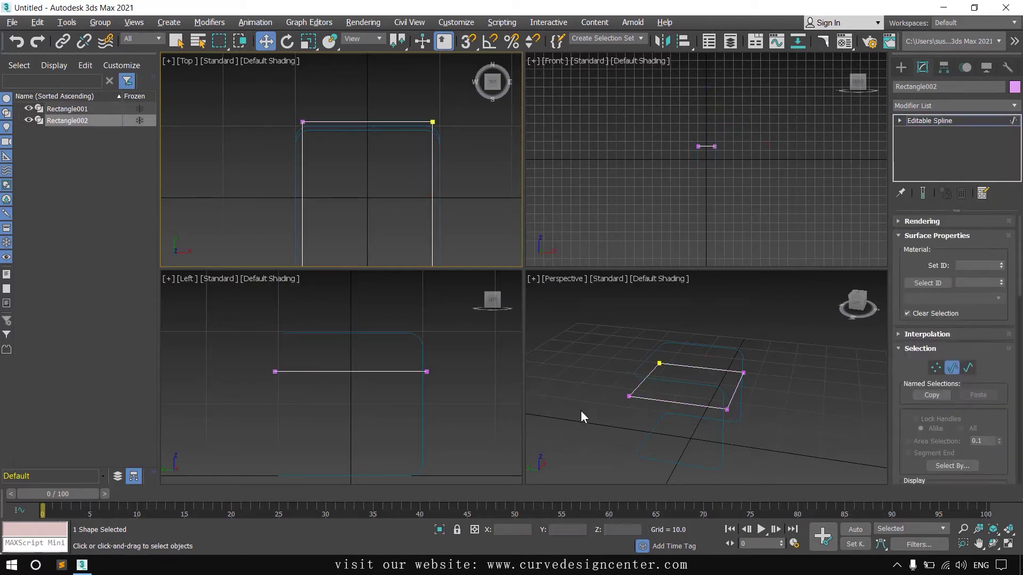
left_click(644, 382)
Step: Enable Connect Copy and clone the rear segment about 18 upward, then clone that copy about 2.7 backward in the Left view
scroll(954, 405, "down", 5)
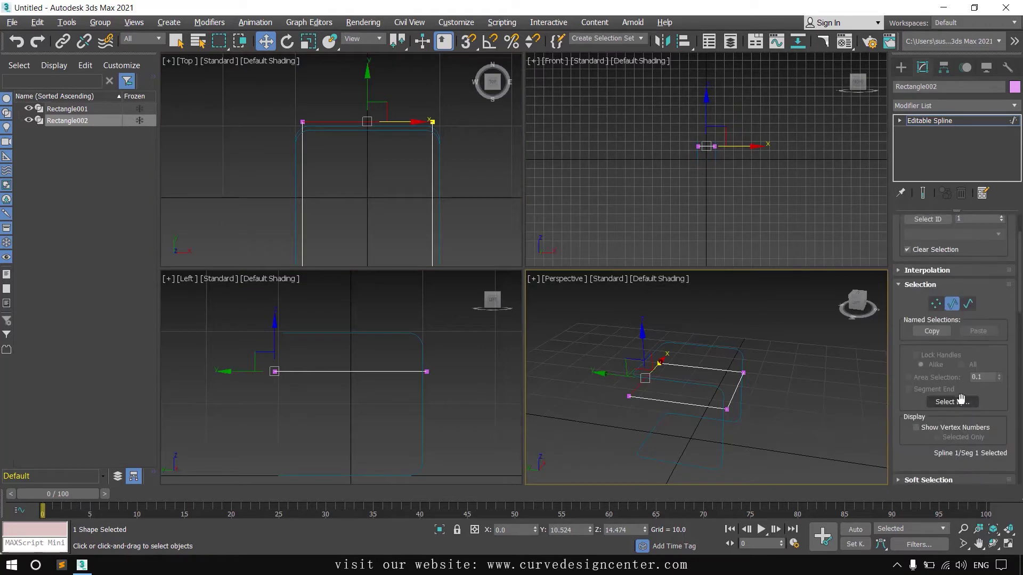
scroll(961, 397, "down", 3)
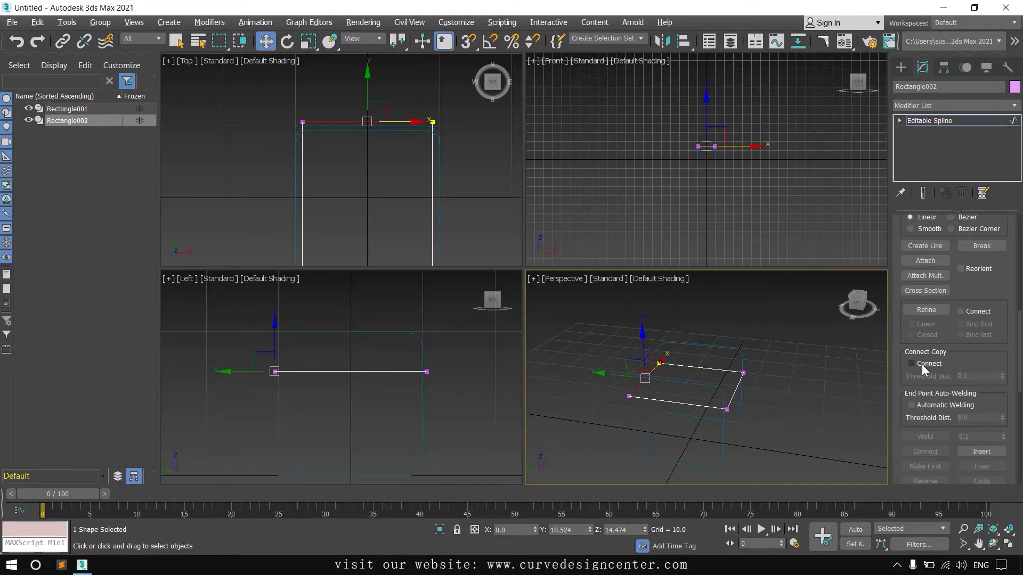
left_click(928, 365)
middle_click_drag(677, 394, 676, 421)
middle_click_drag(361, 370, 376, 429)
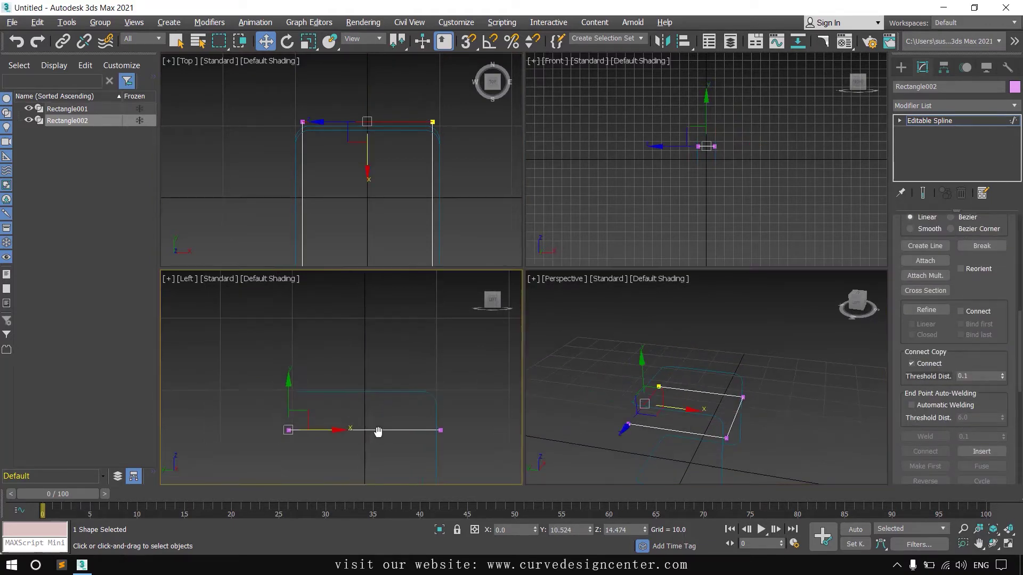
left_click_drag(290, 387, 297, 263, "shift")
middle_click_drag(334, 365, 425, 432)
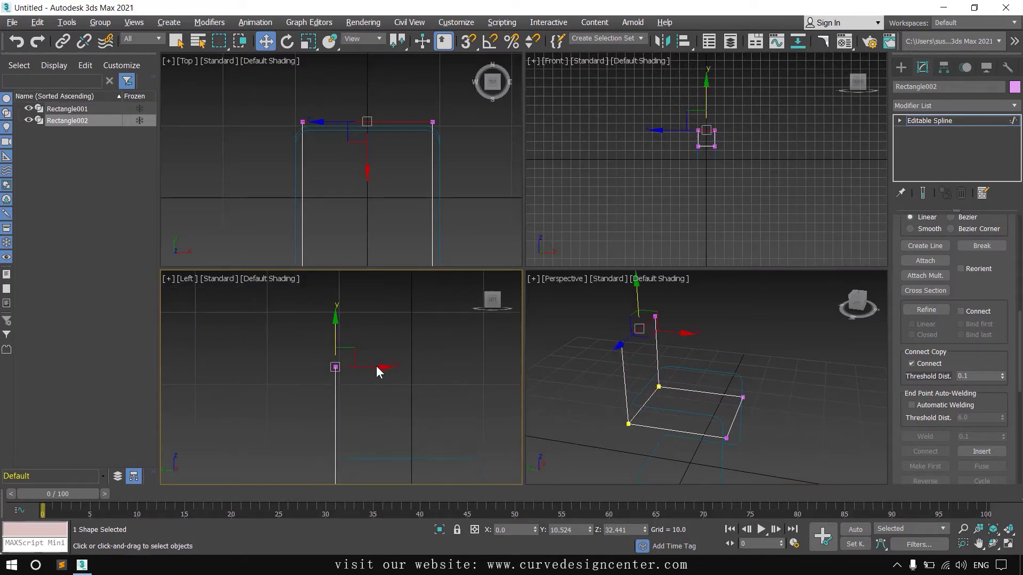
left_click_drag(376, 365, 356, 366, "shift")
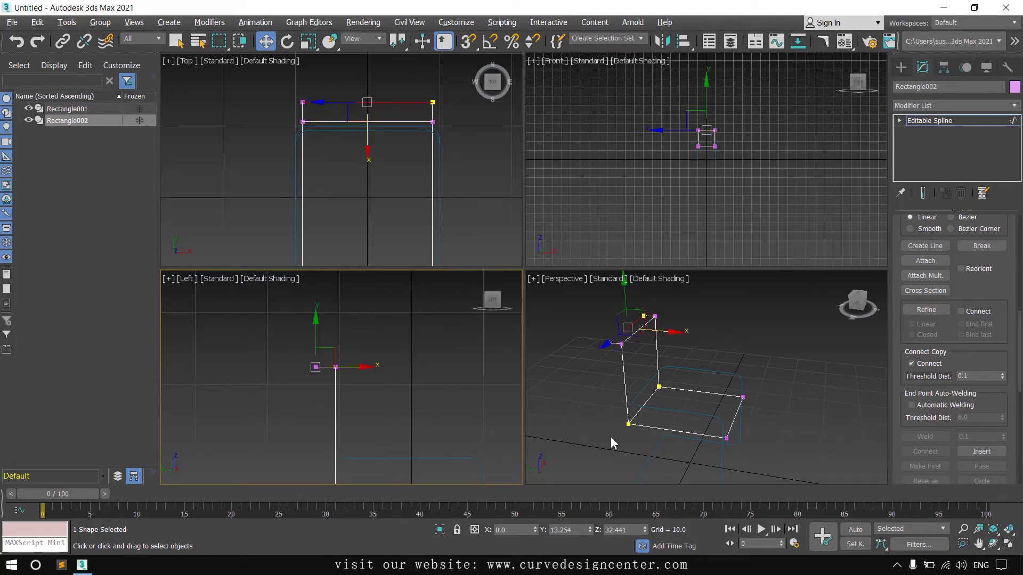
Step: Maximize the Perspective view and delete the seat's front segment and the inner crossbar at the top of the backrest
middle_click_drag(683, 418, 595, 403)
key("alt+w")
left_click(465, 367)
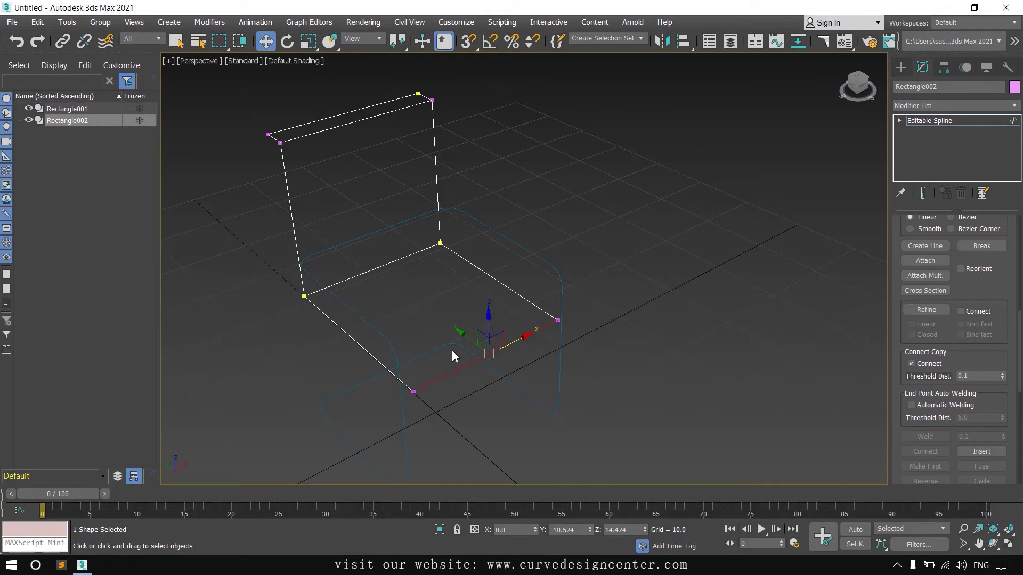
key("Delete")
middle_click_drag(495, 374, 545, 429)
left_click(407, 181)
key("Delete")
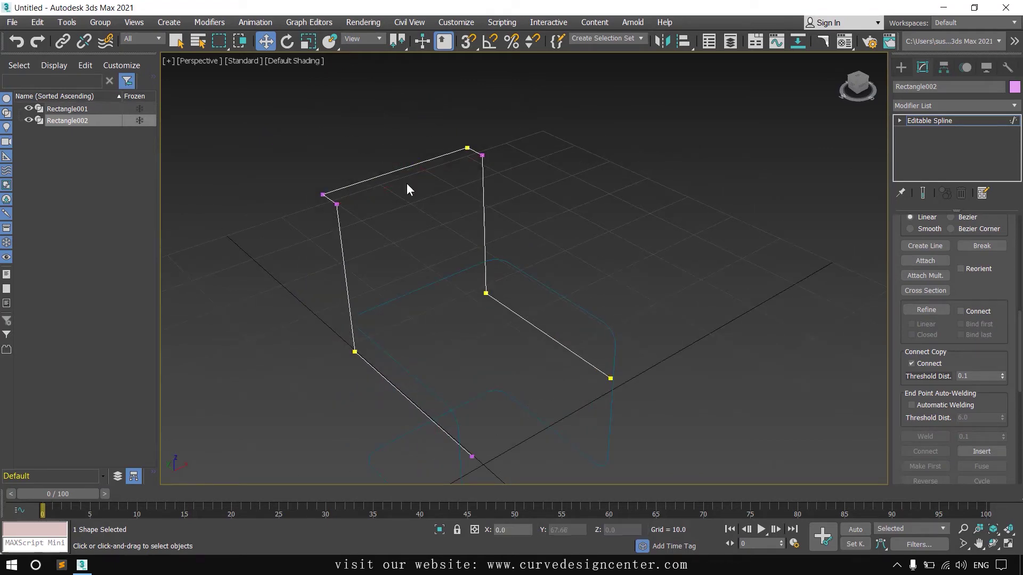
Step: Weld all vertices of the seat spline with a threshold of 0.1 and convert them to the Corner type
middle_click_drag(487, 297, 912, 206)
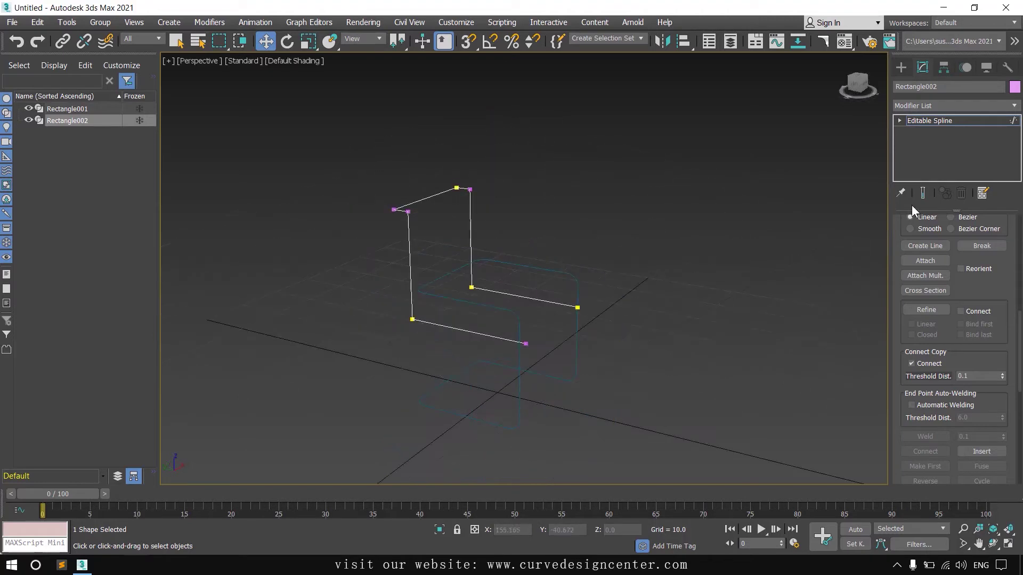
left_click(899, 121)
left_click(922, 132)
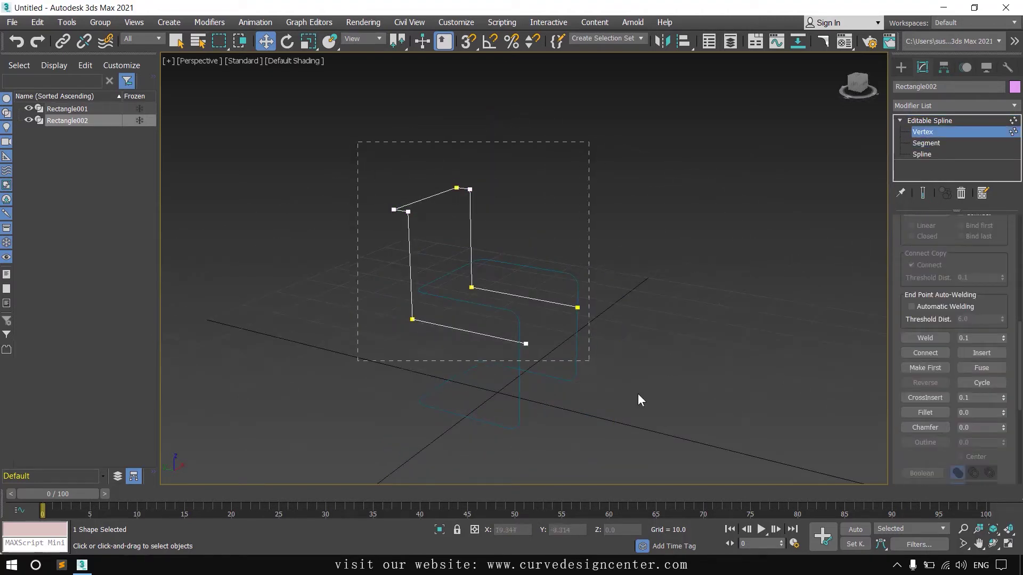
left_click_drag(638, 396, 645, 394)
left_click(926, 338)
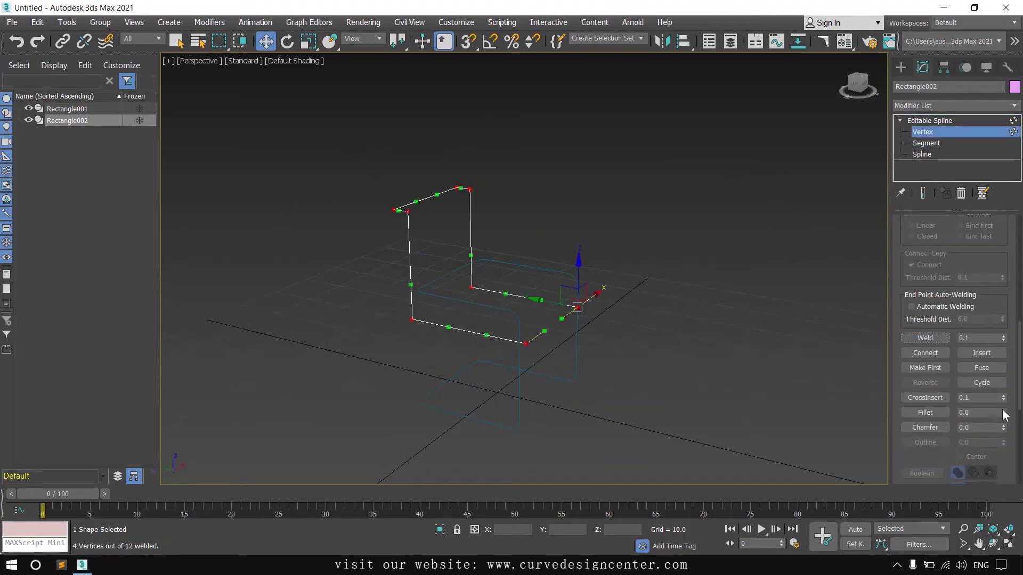
right_click(536, 251)
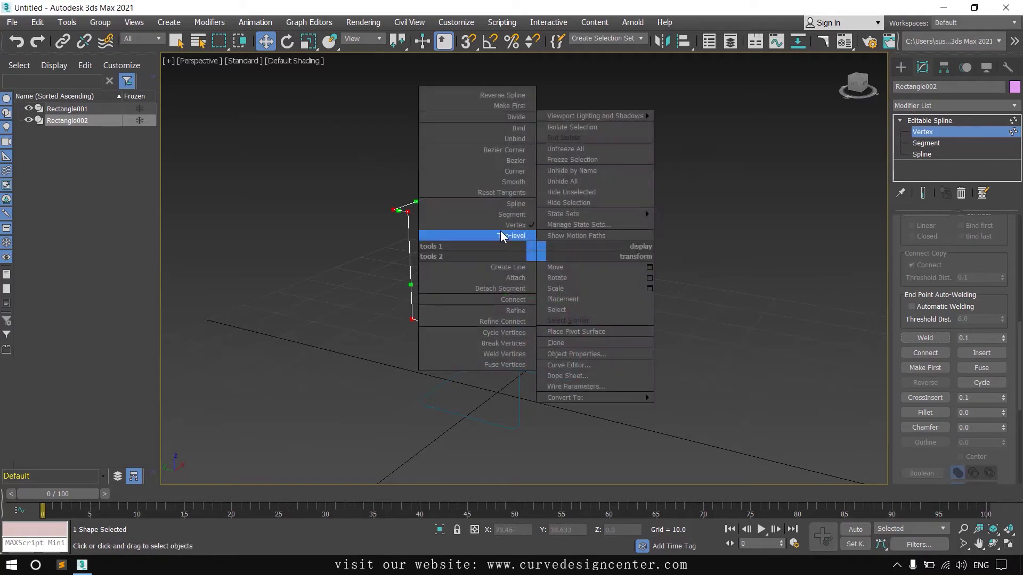
left_click(515, 171)
Step: Fillet all the selected corners of the seat and backrest spline by 2
middle_click_drag(516, 174, 503, 331, "alt")
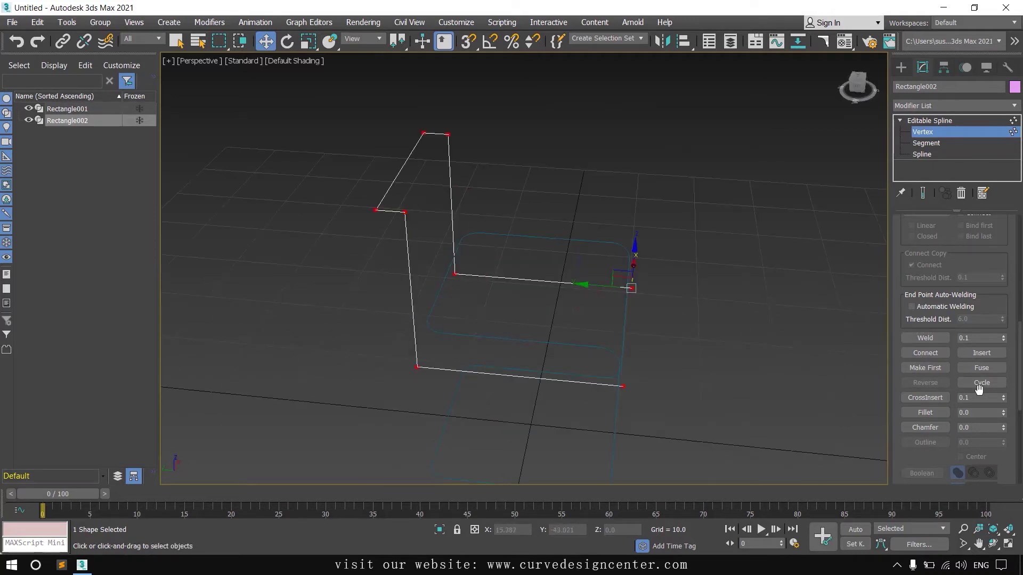
scroll(980, 389, "down", 4)
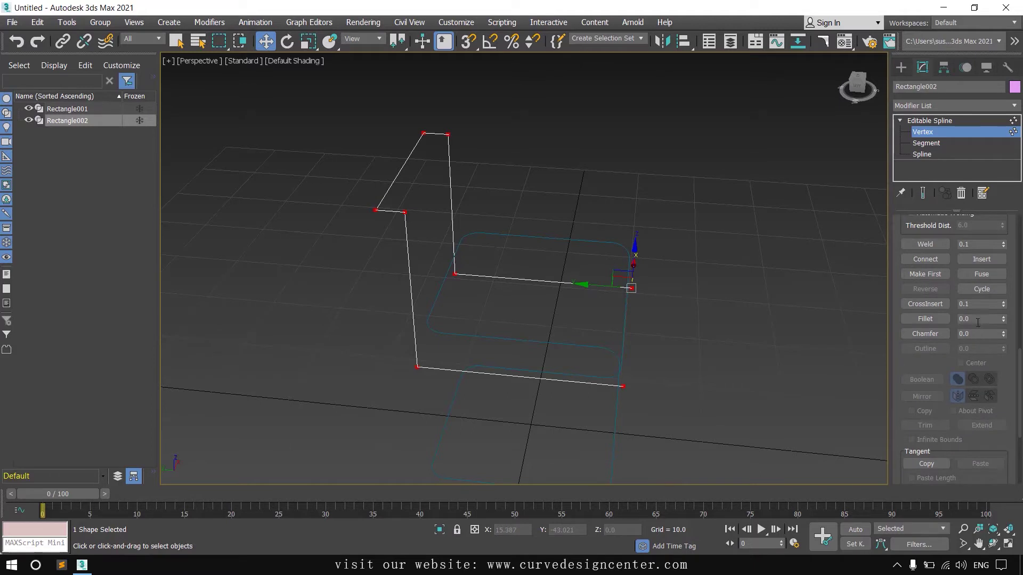
left_click(975, 319)
type("2")
key("Return")
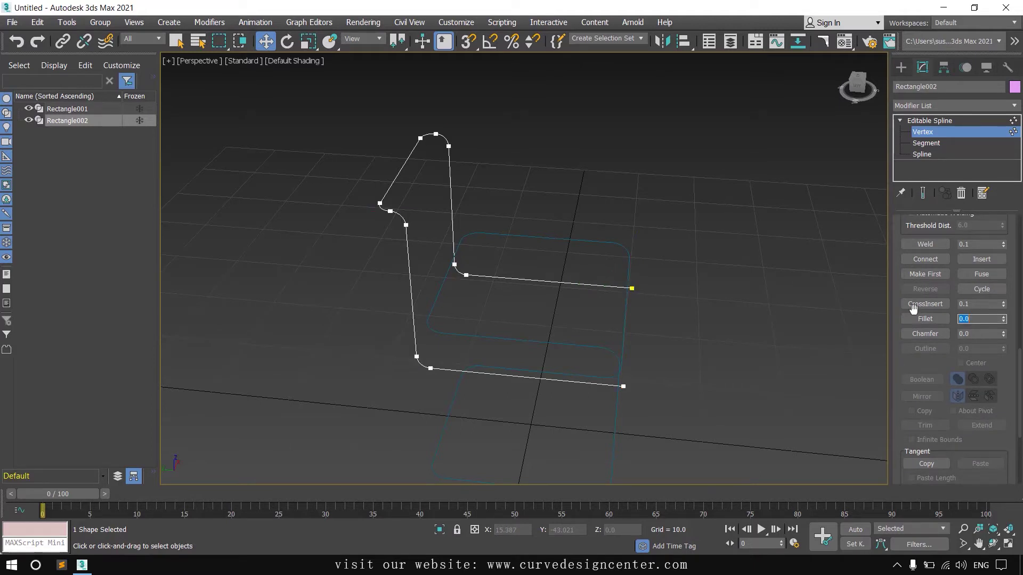
Step: Select the armrest-level vertices of the base frame spline and raise them slightly in the Left view
middle_click_drag(548, 344, 640, 331, "alt")
key("1")
left_click(485, 261)
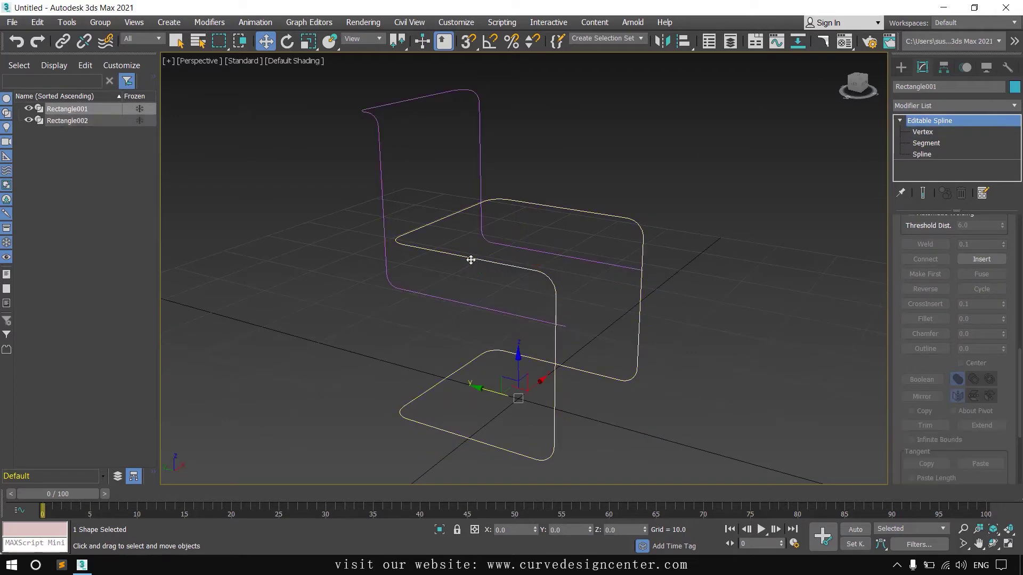
left_click(912, 135)
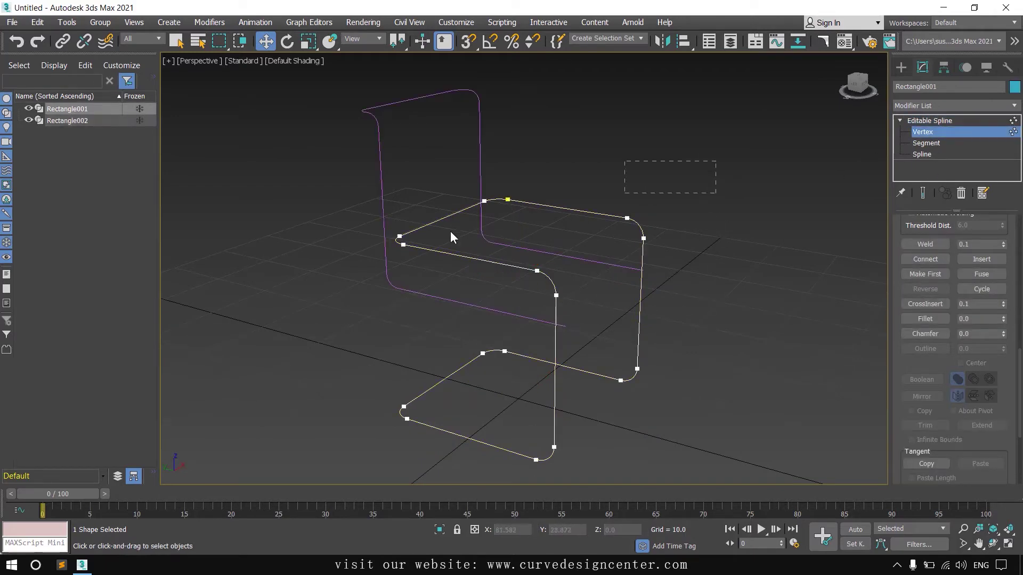
left_click_drag(270, 322, 273, 326)
key("alt+w")
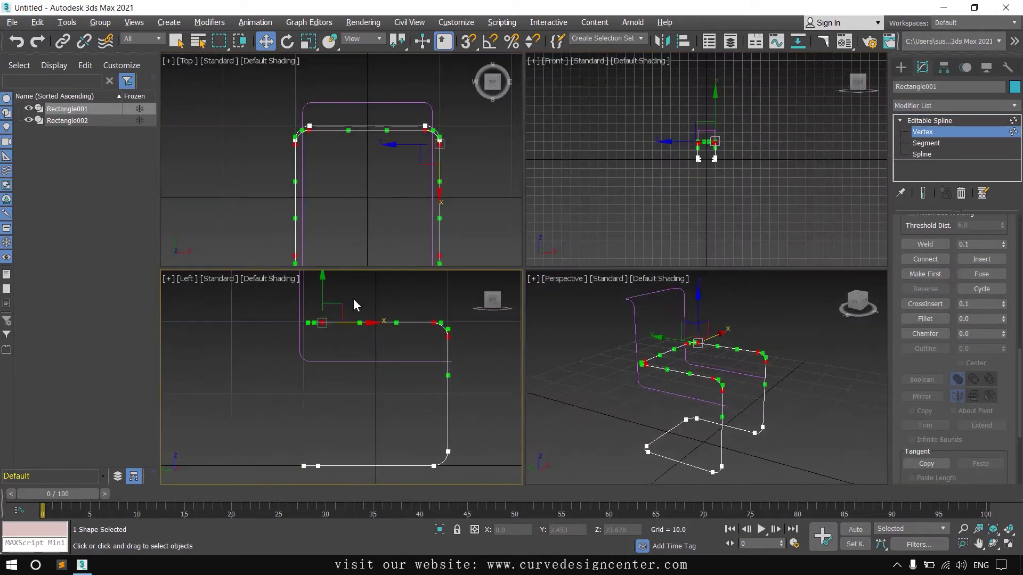
key("alt+w")
middle_click_drag(423, 415, 327, 436)
left_click_drag(273, 113, 740, 337)
key("alt+w")
scroll(421, 399, "down", 3)
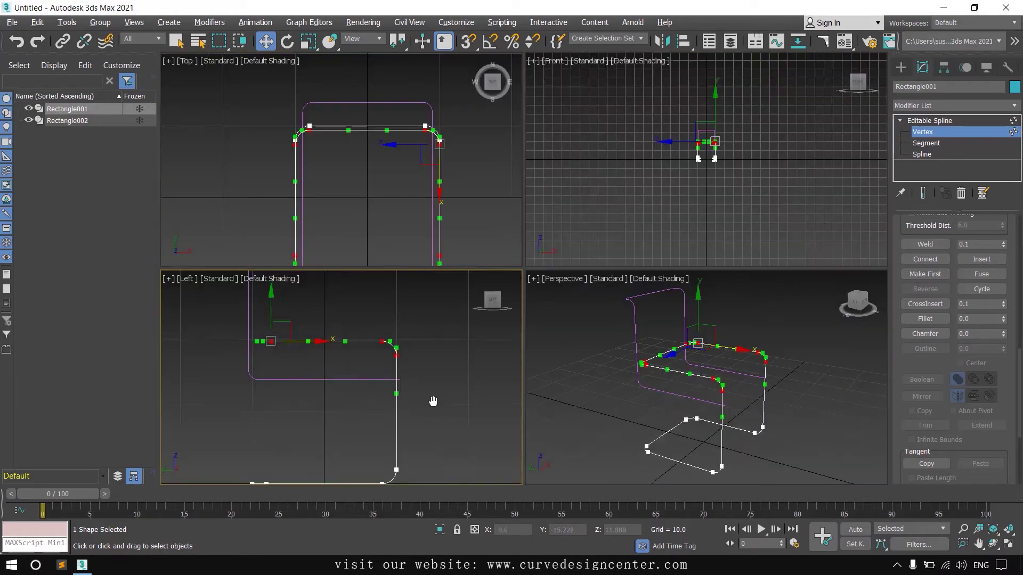
middle_click_drag(416, 394, 428, 427)
left_click(414, 412)
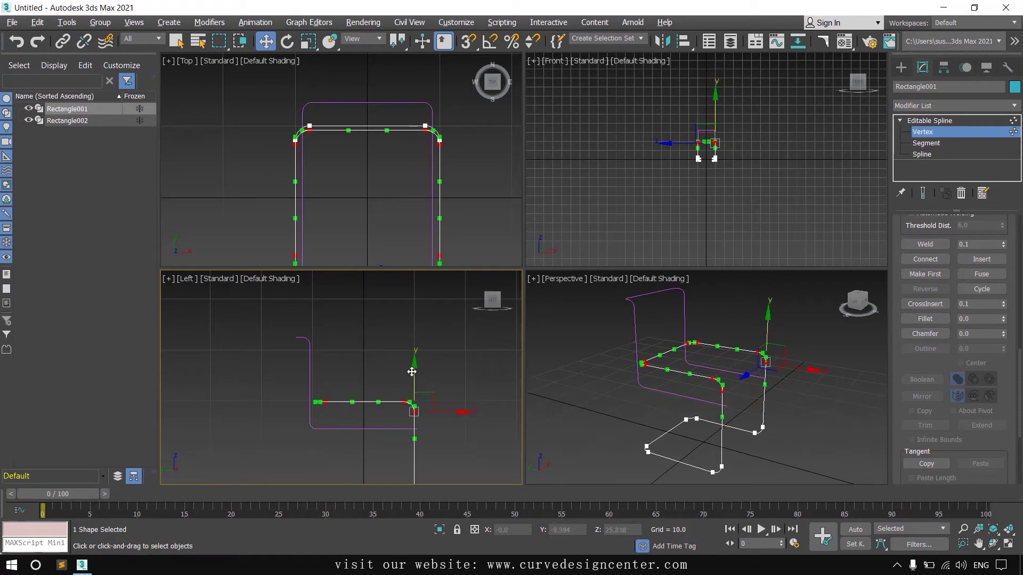
left_click_drag(416, 367, 416, 357)
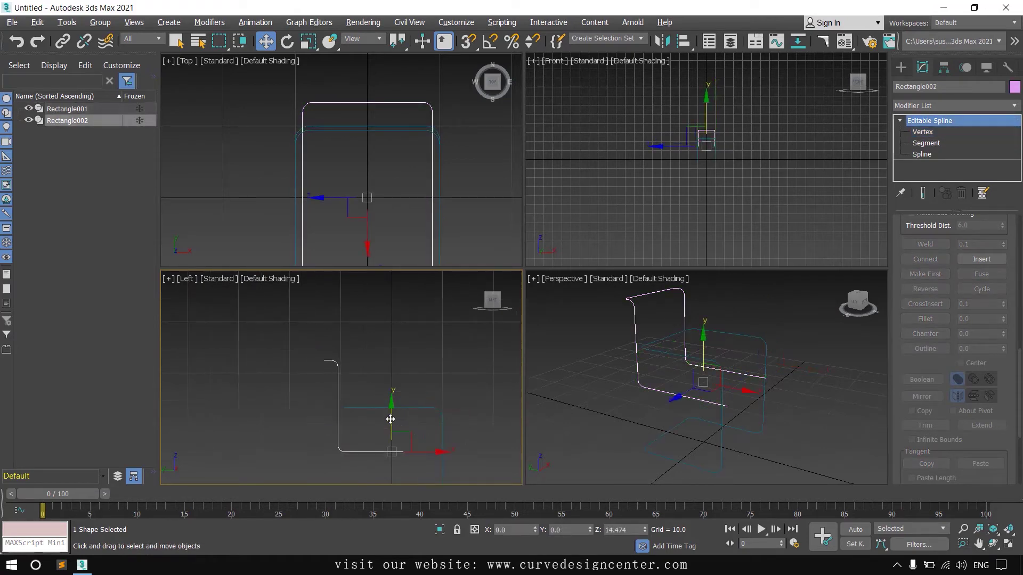
Step: Move the seat and backrest spline up about 1.5 in the Left view and check it in the maximized Perspective view
left_click_drag(391, 418, 391, 412)
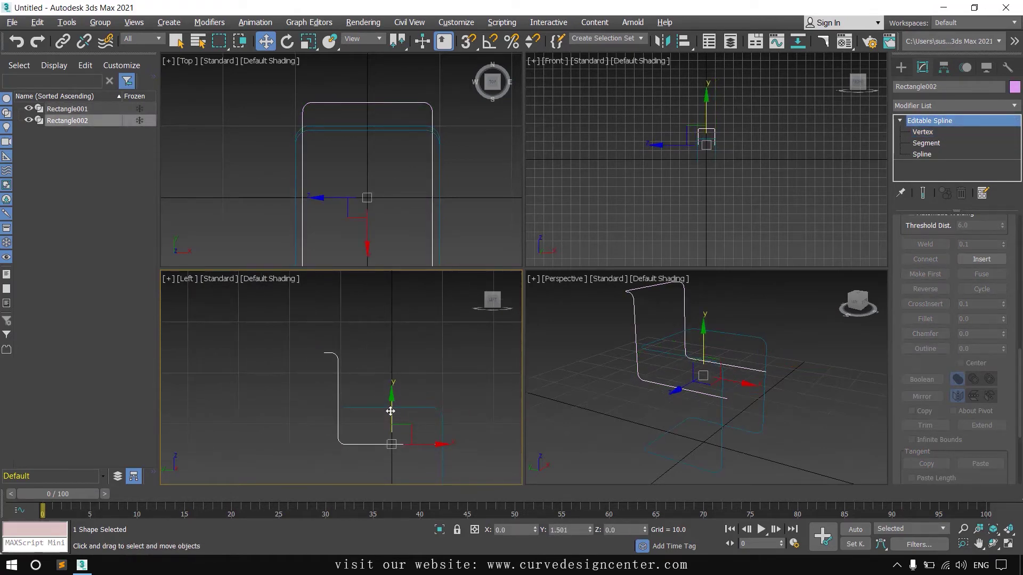
middle_click(774, 402)
key("alt+w")
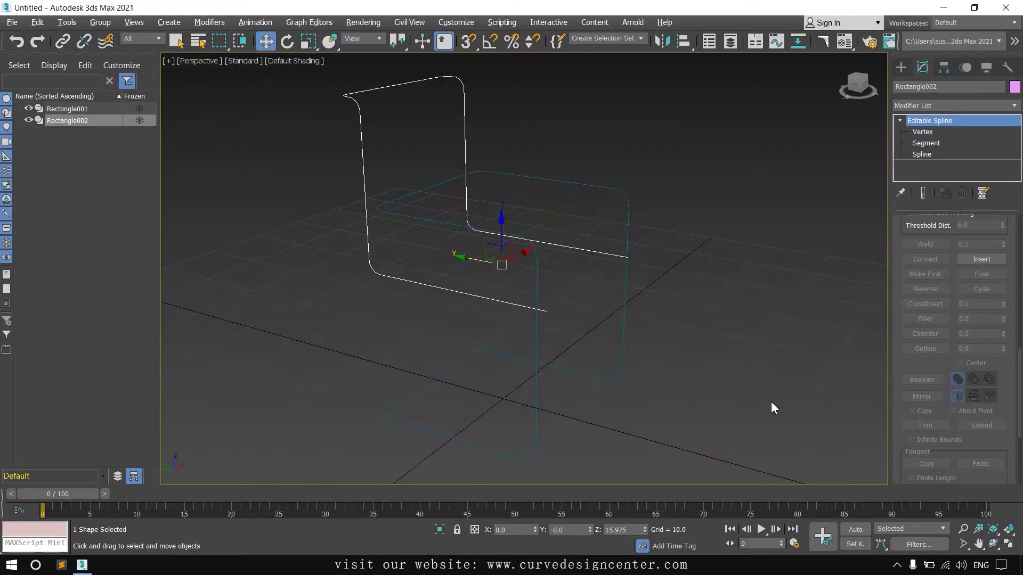
key("z")
middle_click_drag(683, 400, 688, 394, "alt")
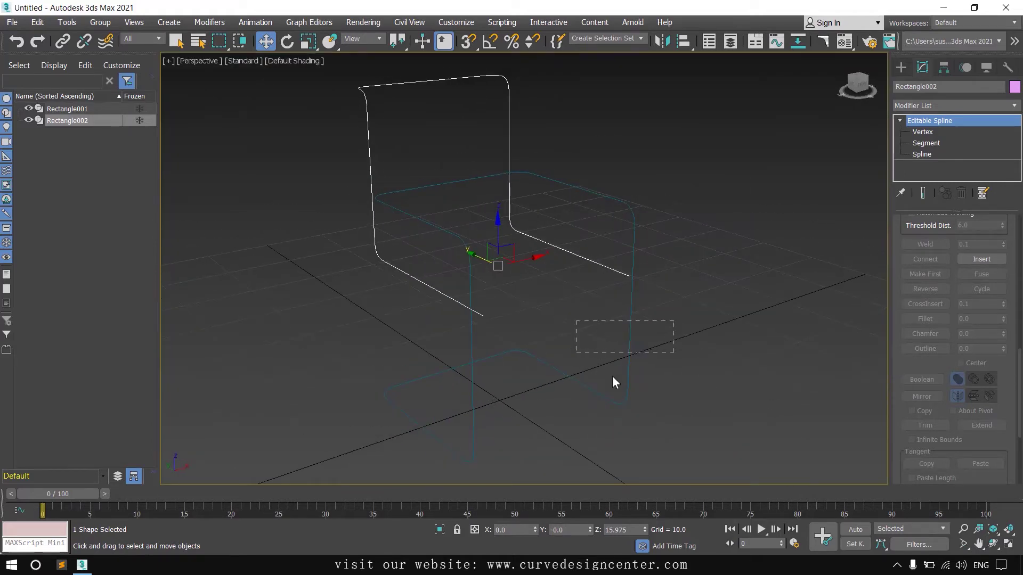
Step: Enable the base frame spline in the renderer and viewport as a radial tube with a thickness of 1.25
left_click_drag(613, 377, 674, 353)
scroll(954, 272, "up", 10)
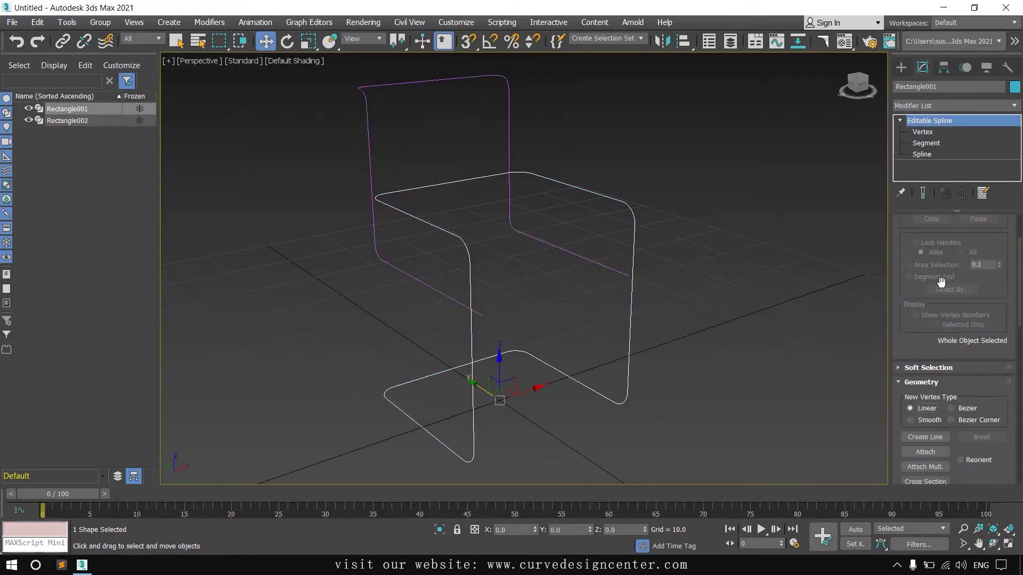
scroll(941, 281, "up", 3)
left_click(898, 221)
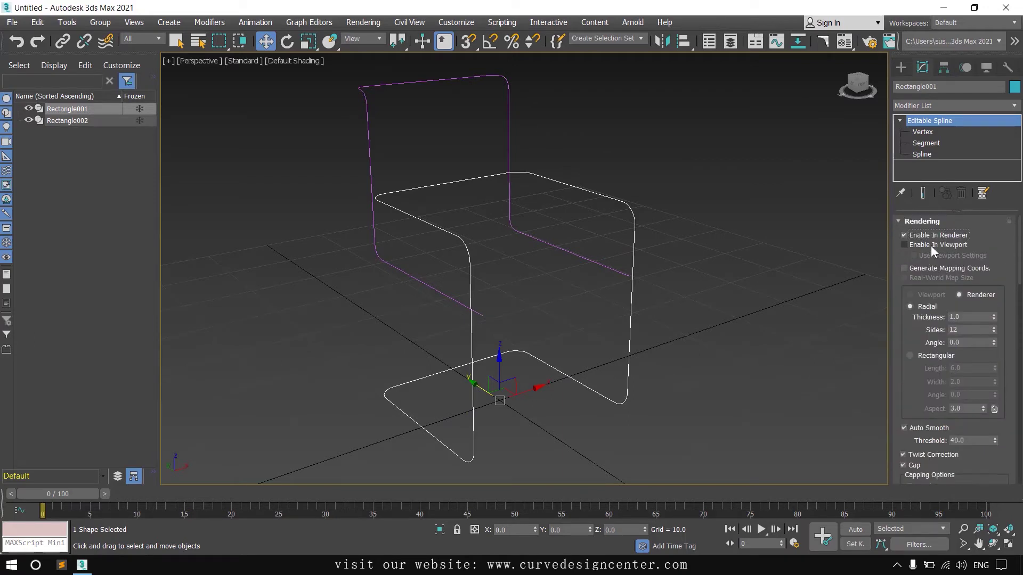
left_click(933, 245)
left_click(954, 235)
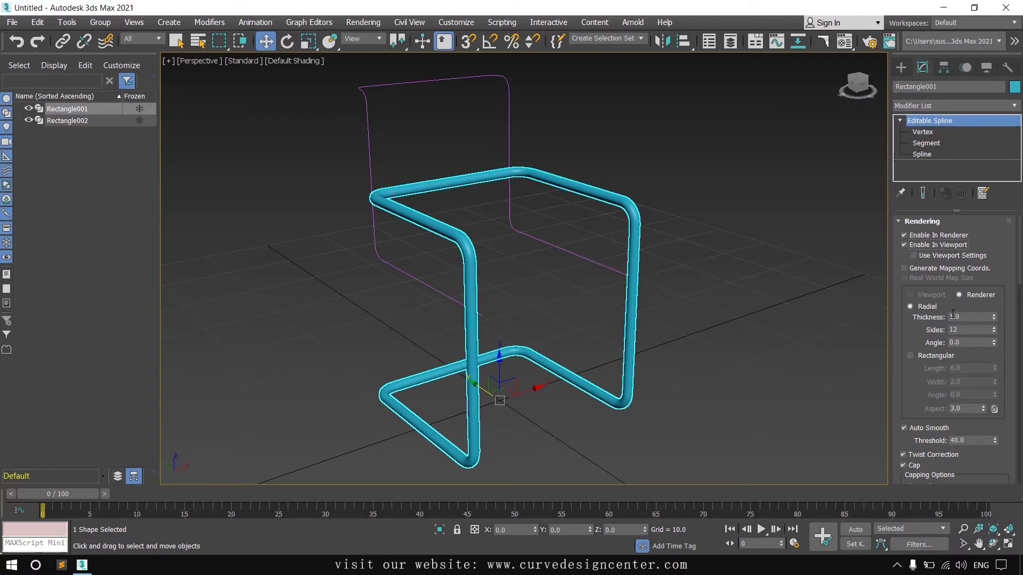
left_click_drag(971, 320, 915, 319)
key("Return")
Step: Enable the seat and backrest spline in the viewport with a radial thickness of 1.25
middle_click_drag(816, 311, 561, 261, "alt")
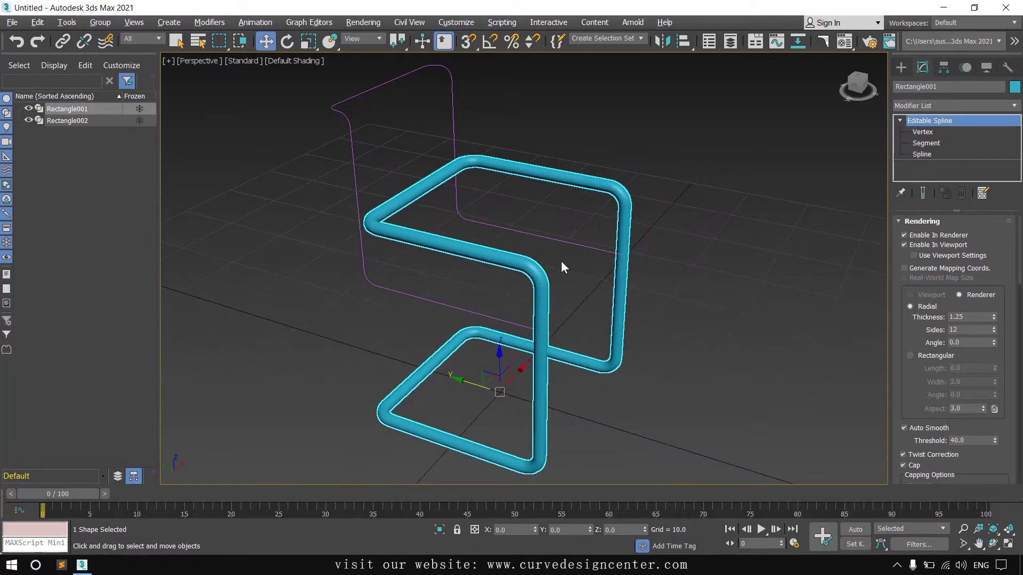
left_click(561, 261)
left_click(904, 245)
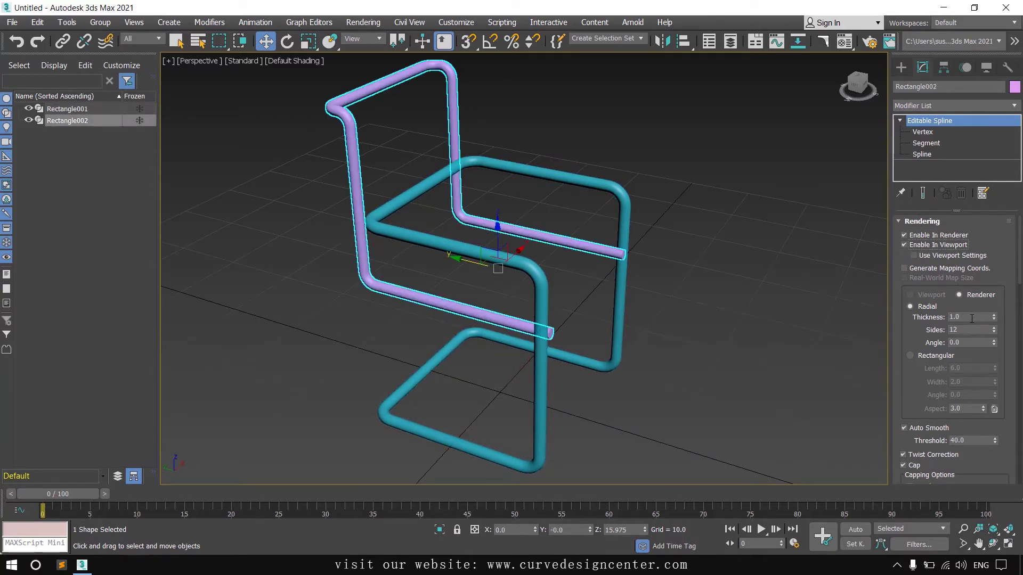
double_click(972, 317)
type("1.25")
key("Return")
Step: Move the seat and backrest tube forward about 1.2 in the Top view
middle_click_drag(836, 347, 397, 273, "alt")
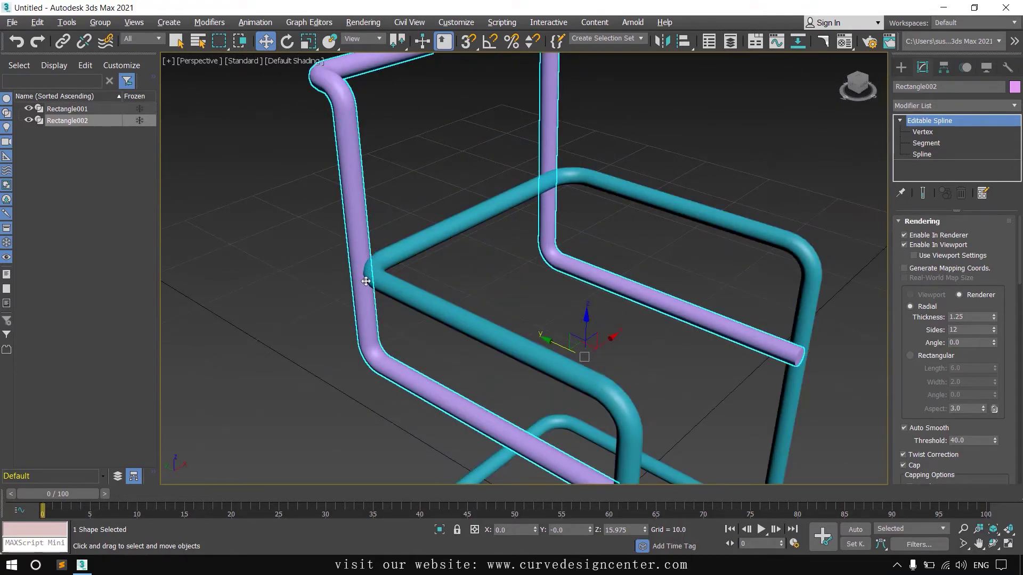
key("alt+w")
right_click(338, 186)
key("alt+w")
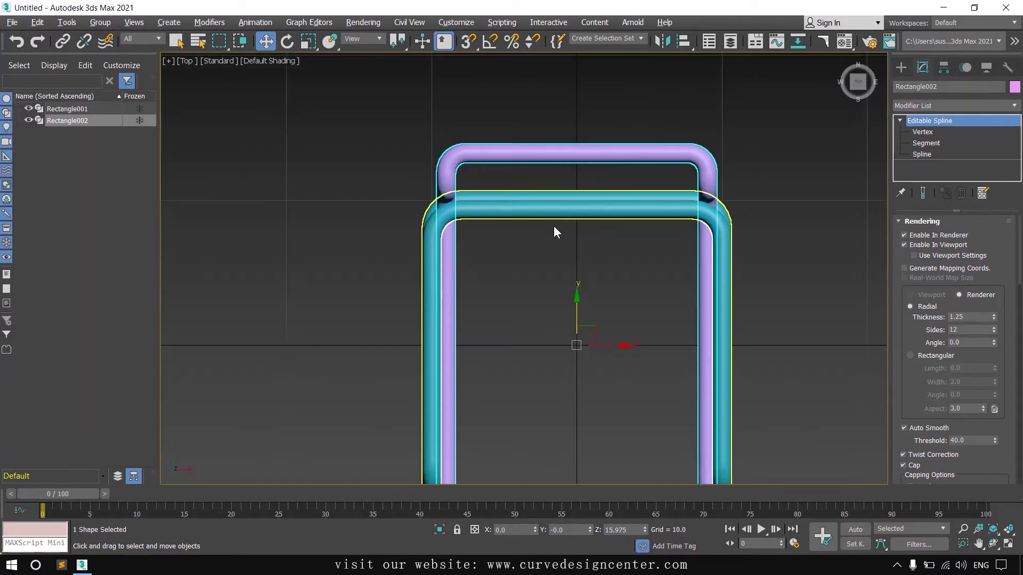
middle_click_drag(554, 233, 490, 226)
mouse_move(509, 310)
left_mouse_down()
mouse_move(508, 297)
mouse_move(513, 326)
left_mouse_up()
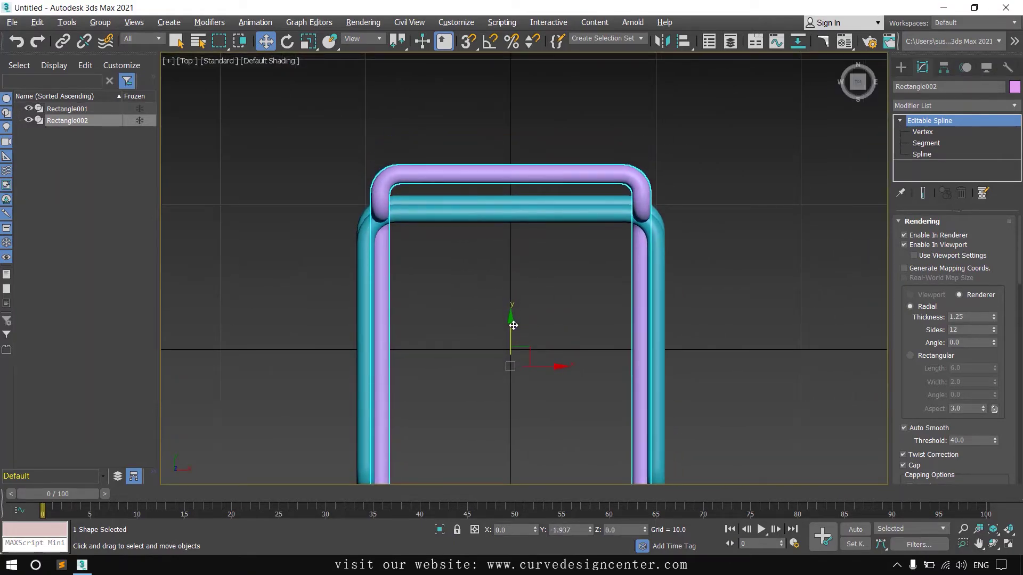
Step: Move the seat and backrest tube about 1.1 further forward in the Left view, past the armrest's rear bar
key("alt+w")
left_click(417, 413)
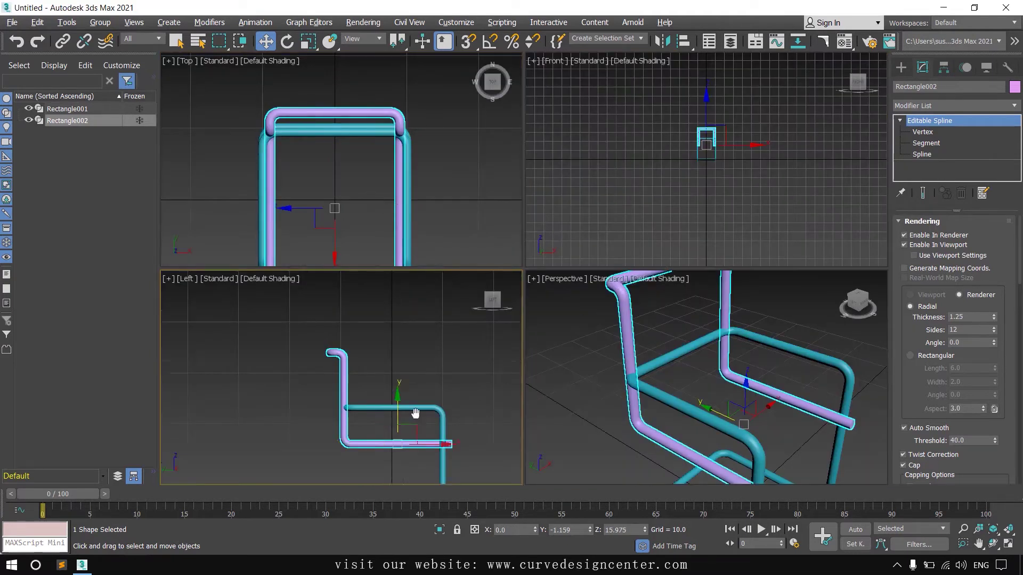
scroll(420, 357, "up", 2)
scroll(358, 376, "up", 1)
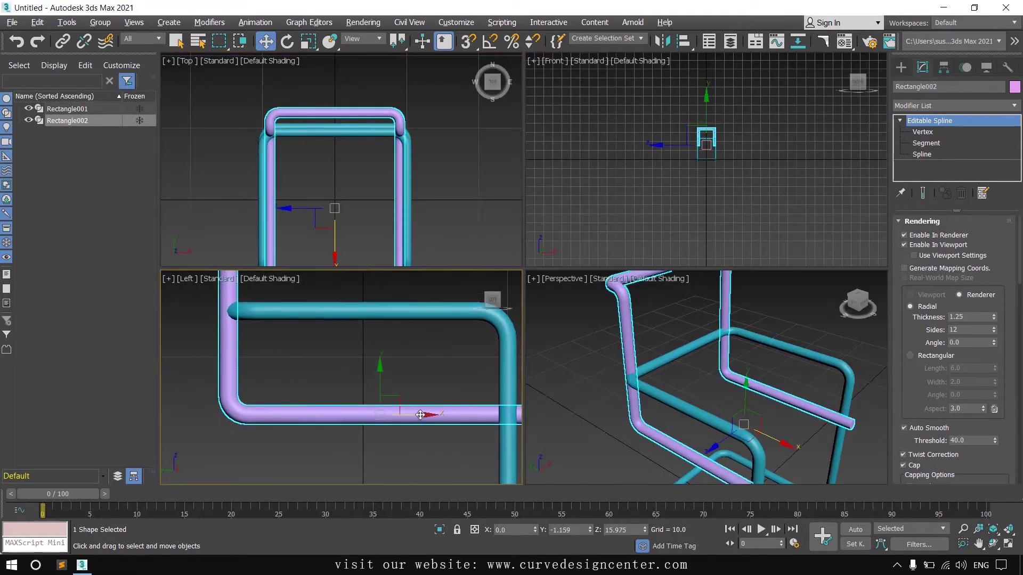
left_click_drag(420, 414, 435, 417)
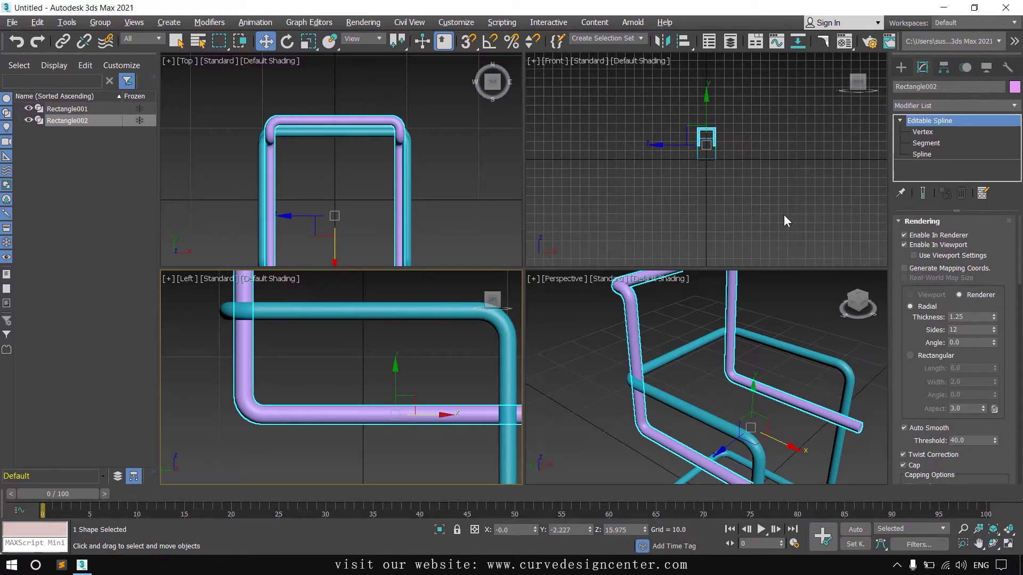
Step: Select the right-side vertices of the seat and backrest spline and move them slightly inward in the Top view
middle_click_drag(308, 153, 320, 159)
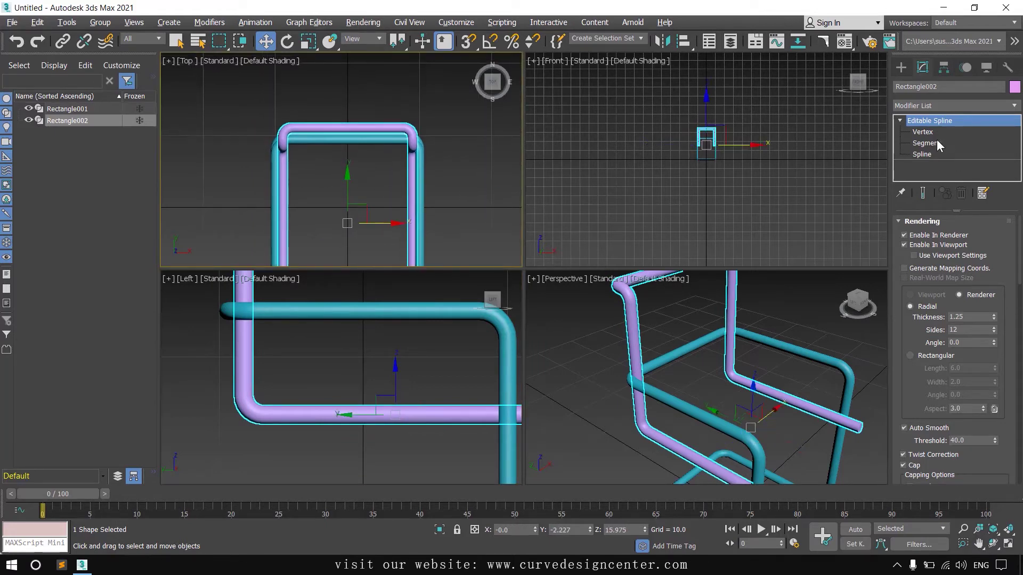
left_click(923, 132)
scroll(336, 133, "down", 2)
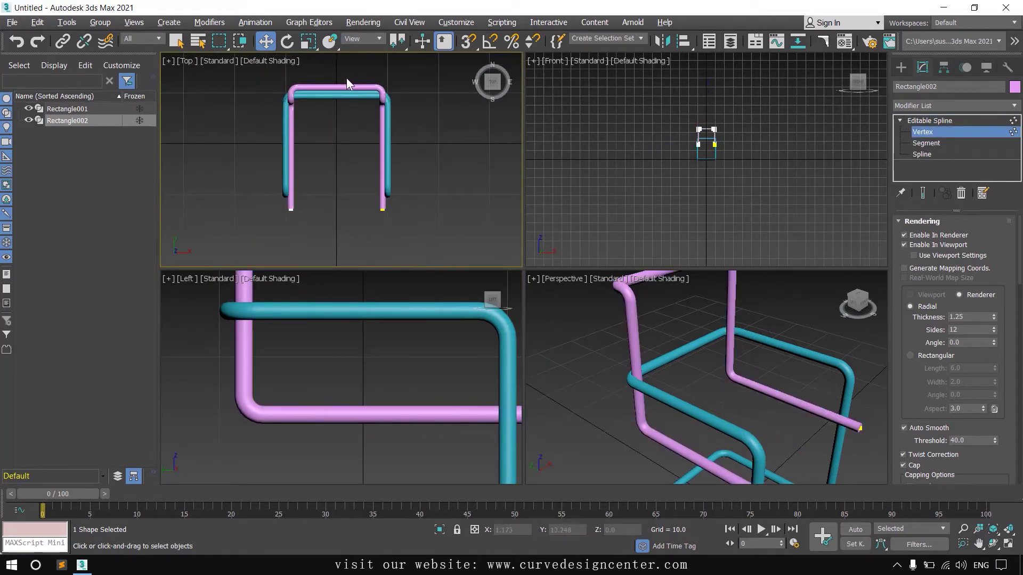
left_click_drag(343, 142, 424, 233)
scroll(369, 157, "up", 8)
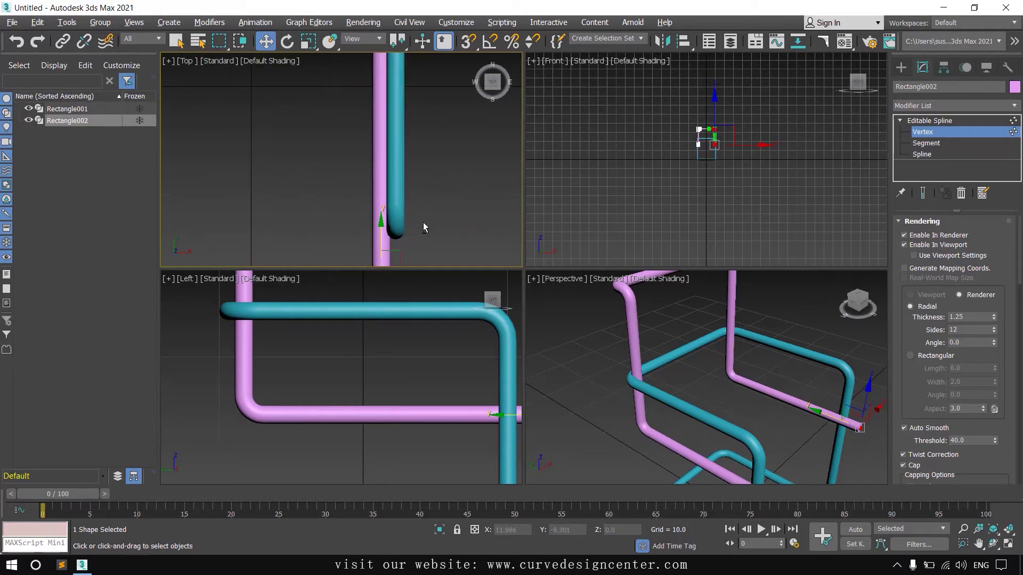
key("alt+w")
scroll(606, 382, "down", 2)
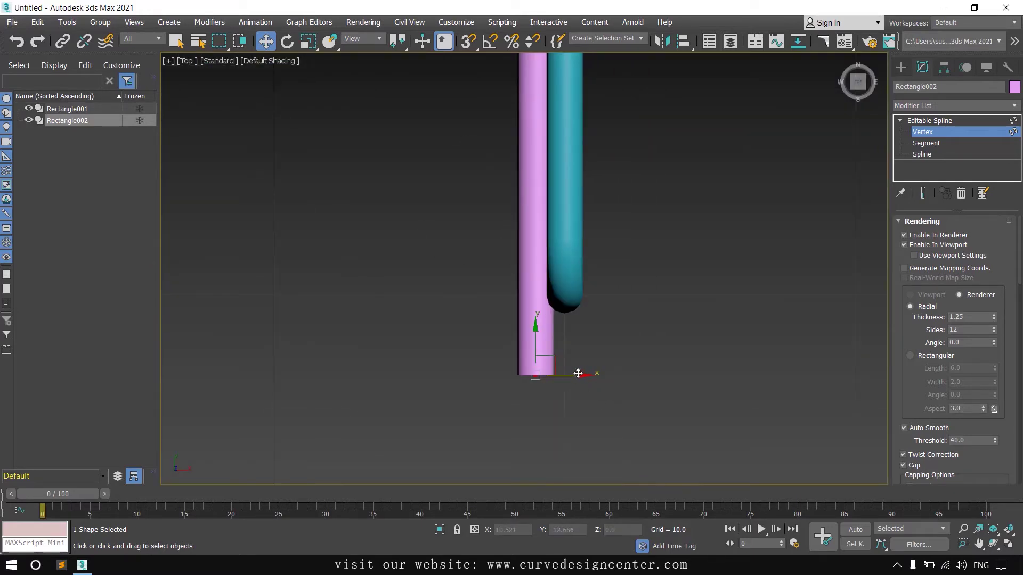
left_click_drag(578, 374, 569, 372)
Step: Move the left-side vertices of the seat and backrest spline inward about 0.17 in the Top view
scroll(613, 359, "down", 8)
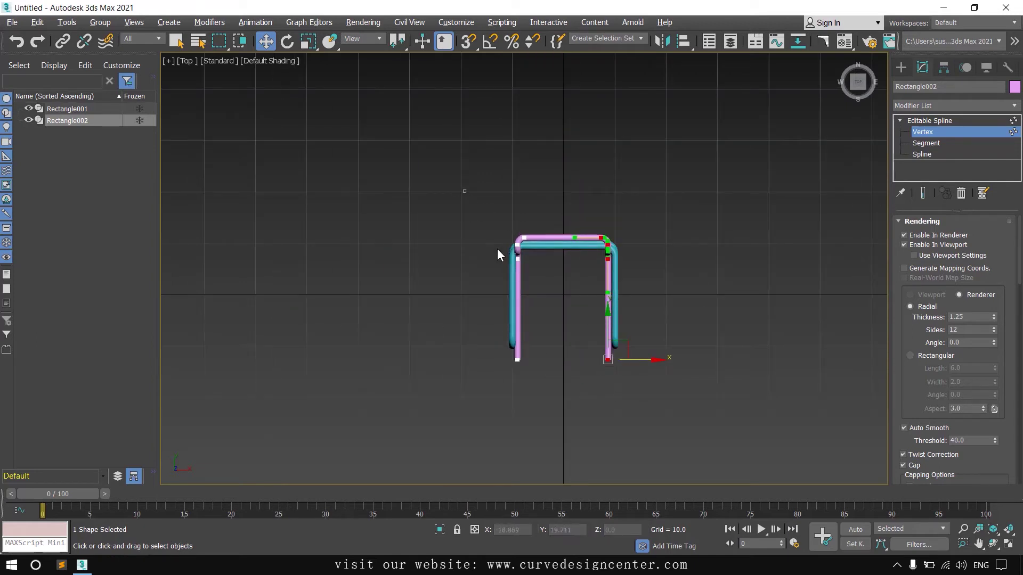
left_click(517, 245)
scroll(506, 245, "up", 10)
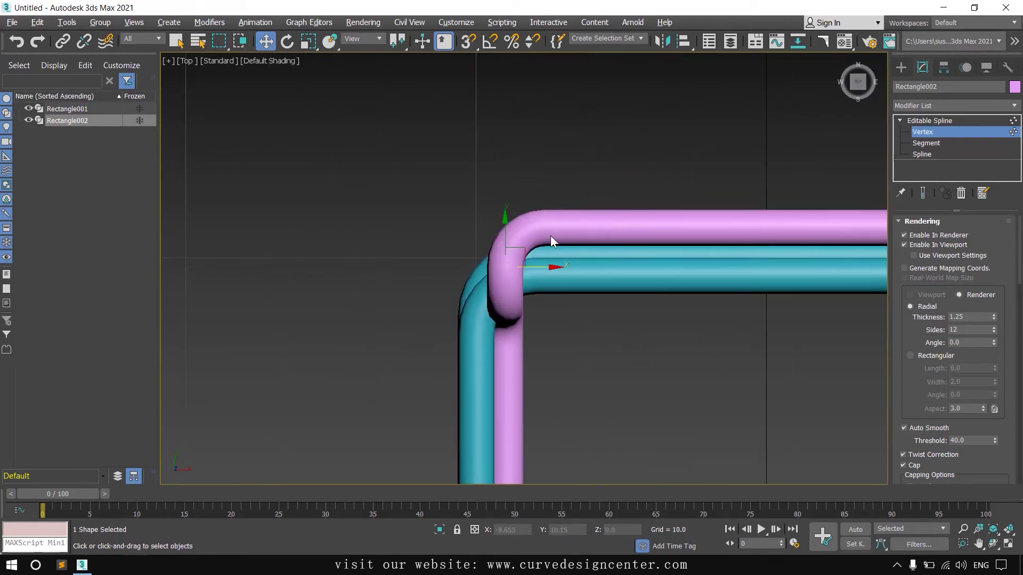
left_click_drag(547, 267, 545, 267)
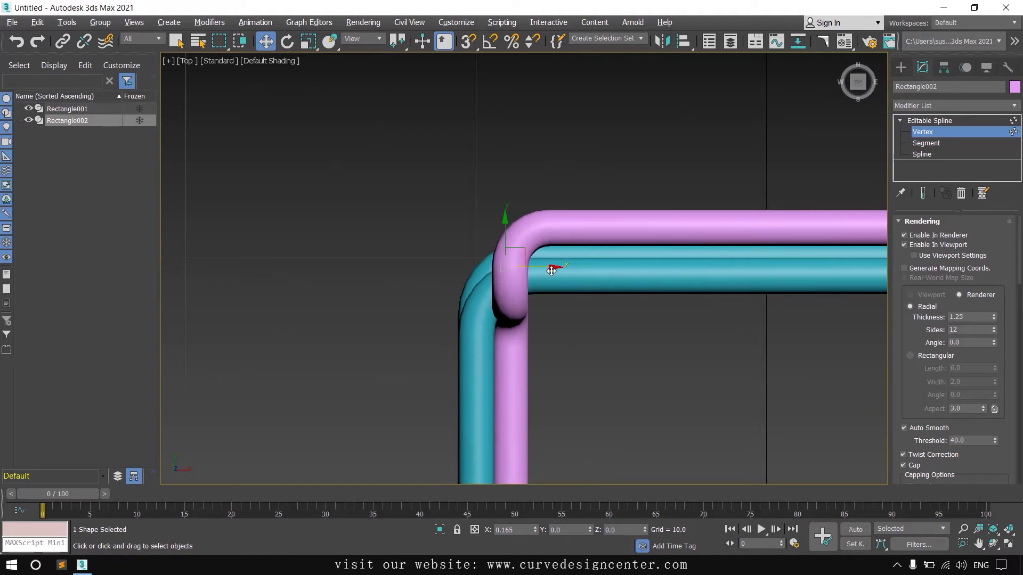
scroll(481, 273, "down", 5)
Step: Examine how the seat and backrest tube fits the base frame in Perspective and compare it with the reference chair photo
key("alt+w")
middle_click_drag(739, 368, 686, 376)
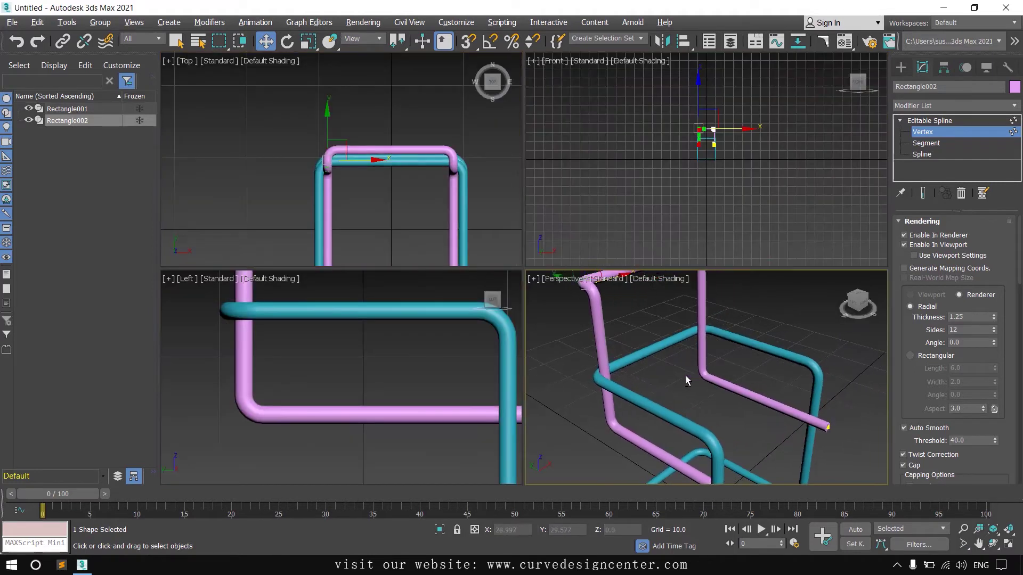
left_click_drag(288, 130, 526, 210)
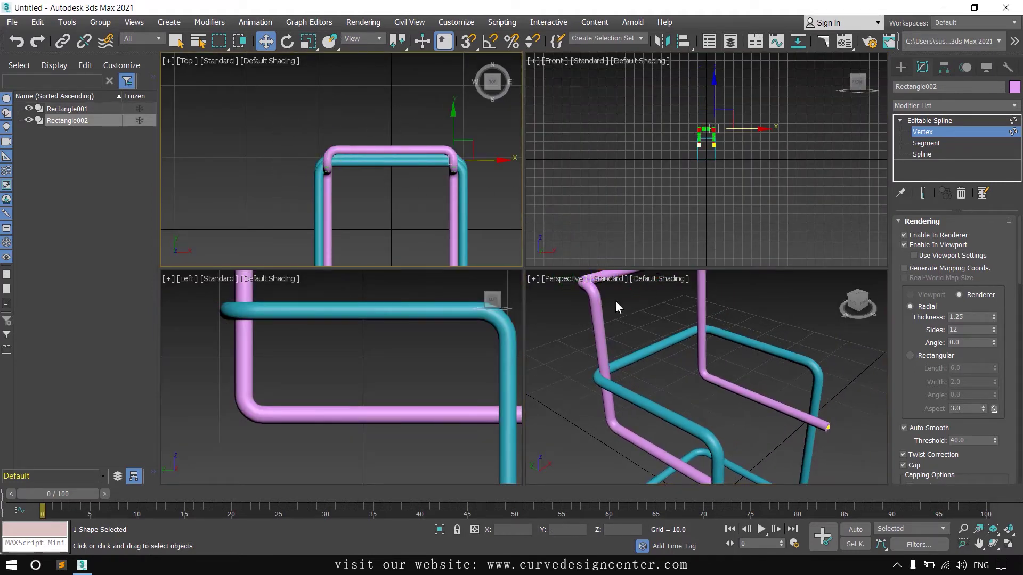
scroll(629, 382, "up", 3)
mouse_move(629, 382)
middle_mouse_down("alt")
mouse_move(636, 408)
mouse_move(688, 404)
mouse_move(700, 434)
mouse_move(689, 443)
mouse_move(624, 420)
mouse_move(630, 391)
middle_mouse_up("alt")
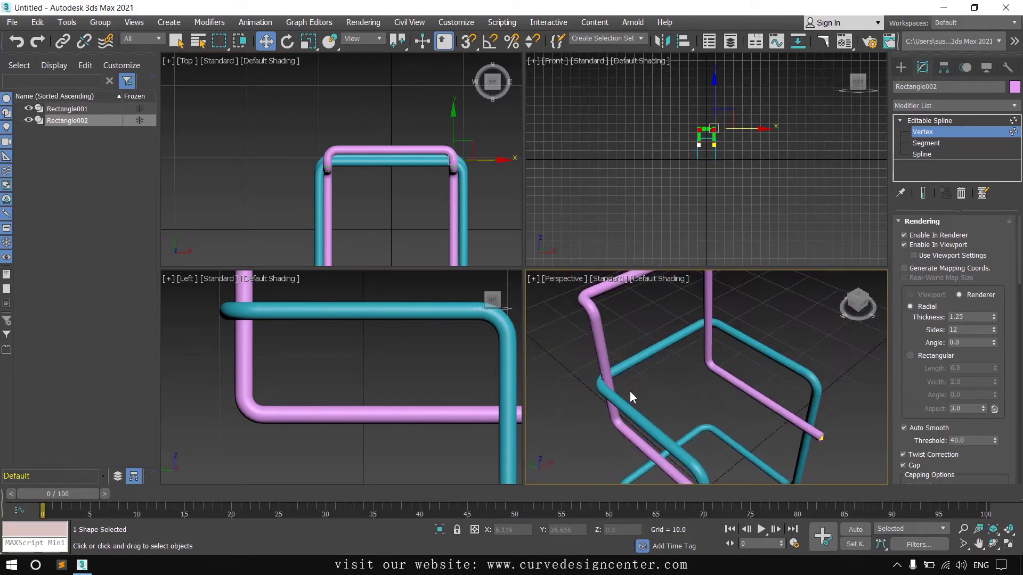
key("alt+w")
scroll(570, 341, "down", 5)
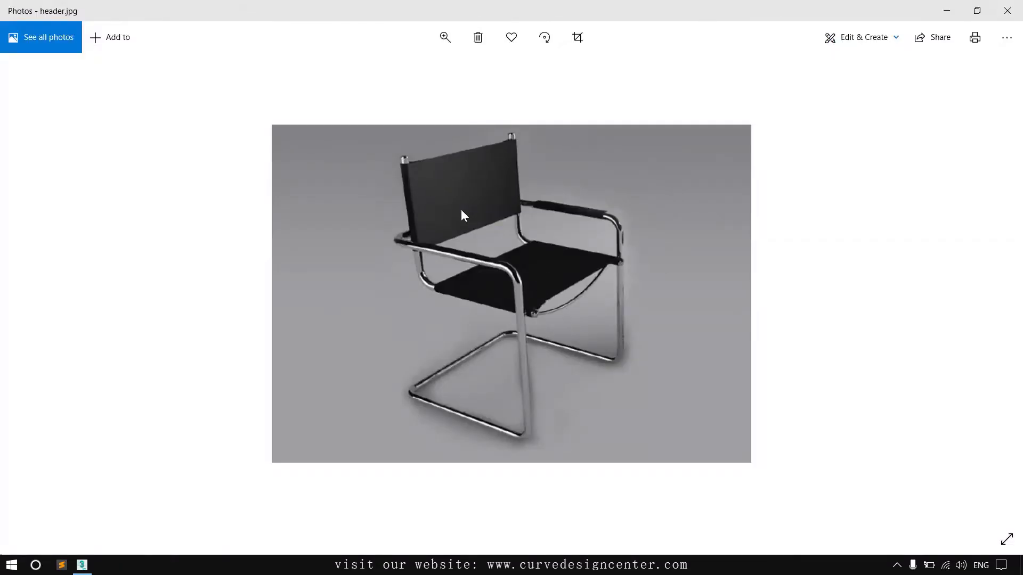
left_click(947, 10)
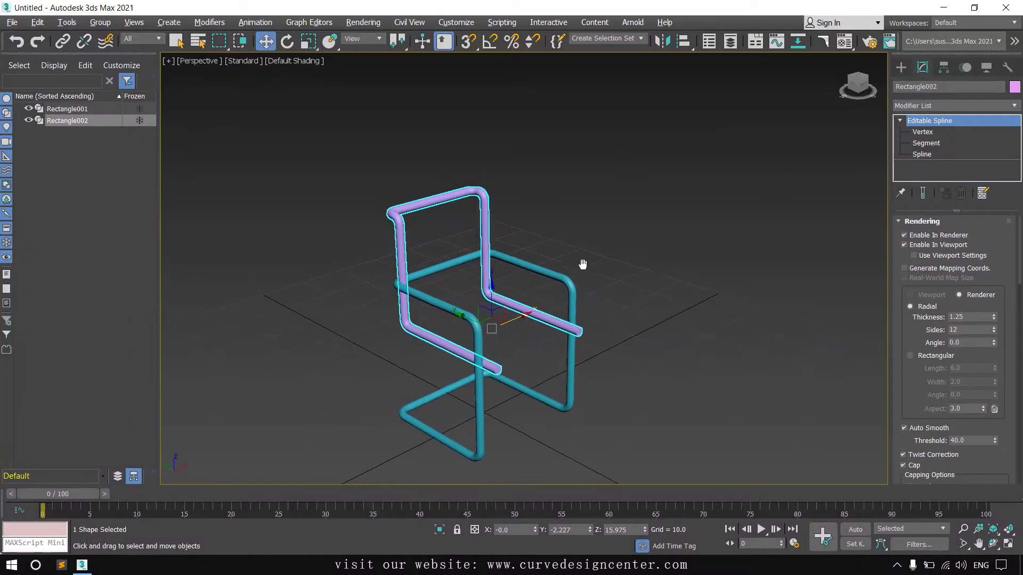
middle_click_drag(582, 265, 595, 299)
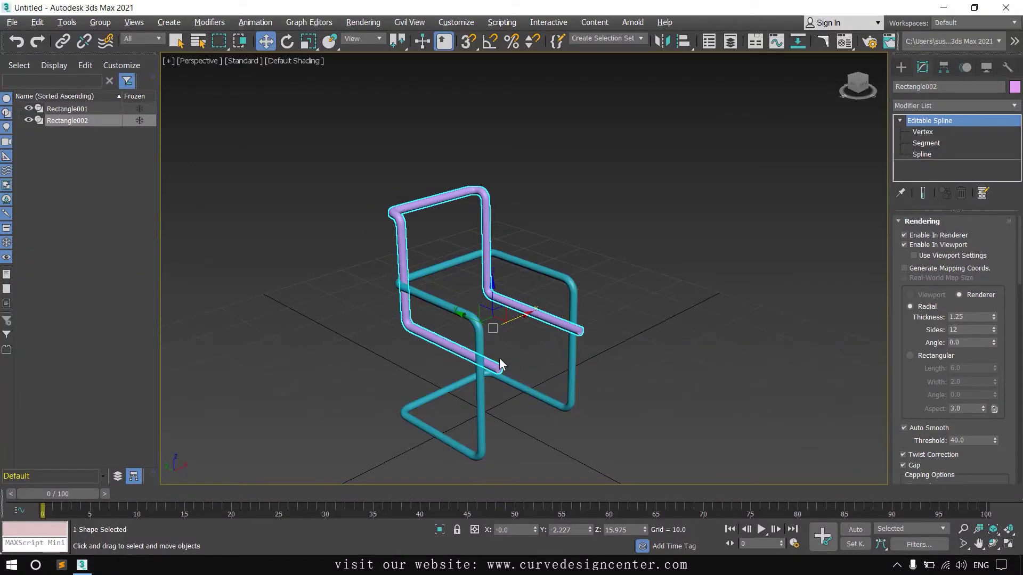
Step: Draw a non-renderable rectangle about 1.74 long and 19.7 wide across both seat tube ends in the Front view, with viewport rendering disabled
key("alt+w")
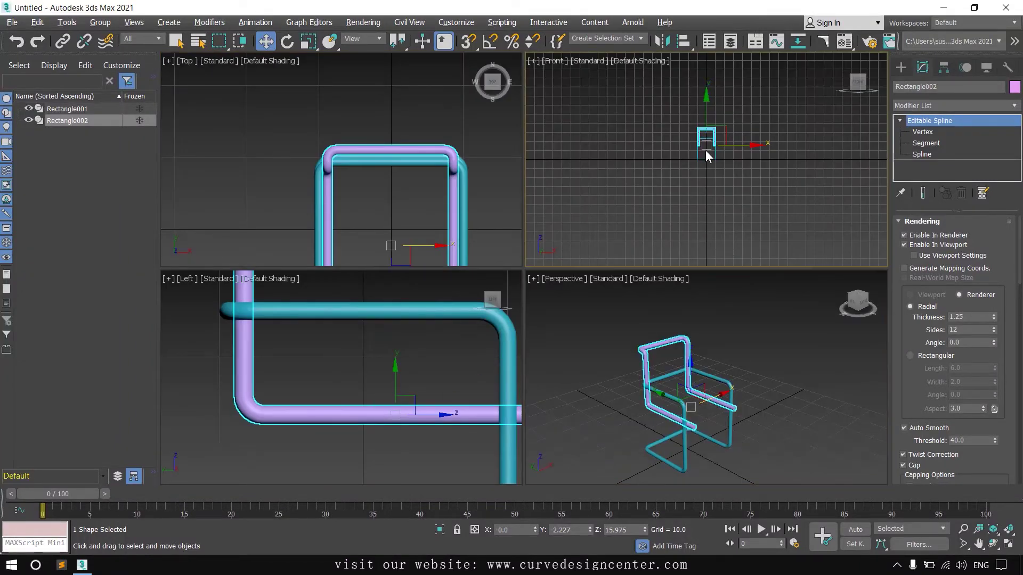
key("alt+w")
scroll(560, 272, "up", 8)
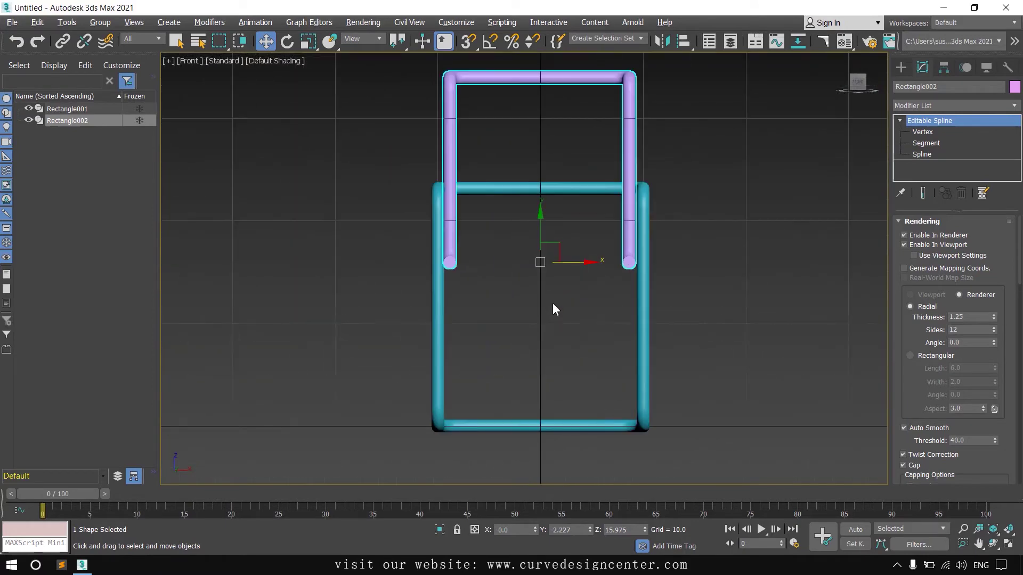
left_click(901, 67)
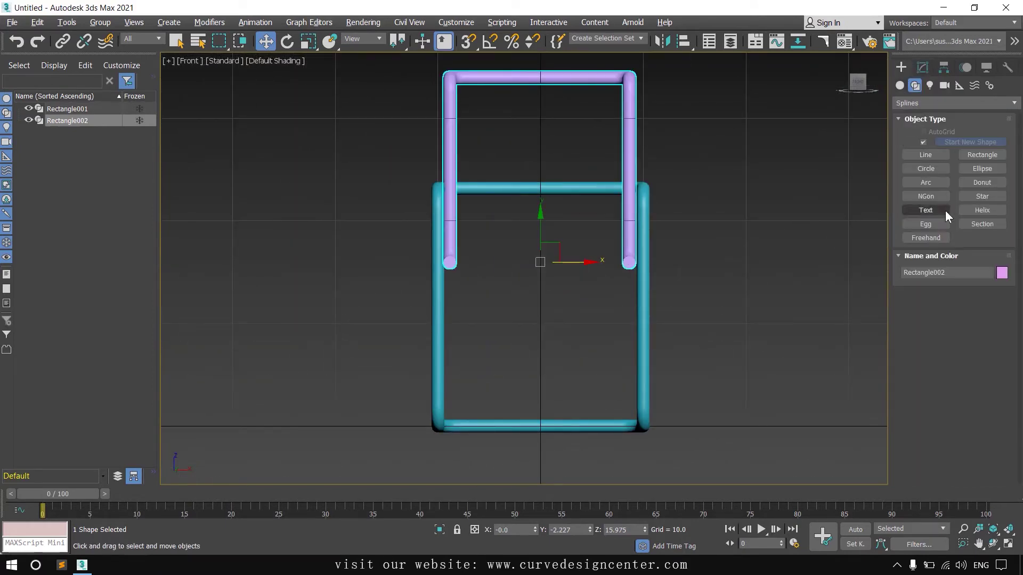
left_click(979, 153)
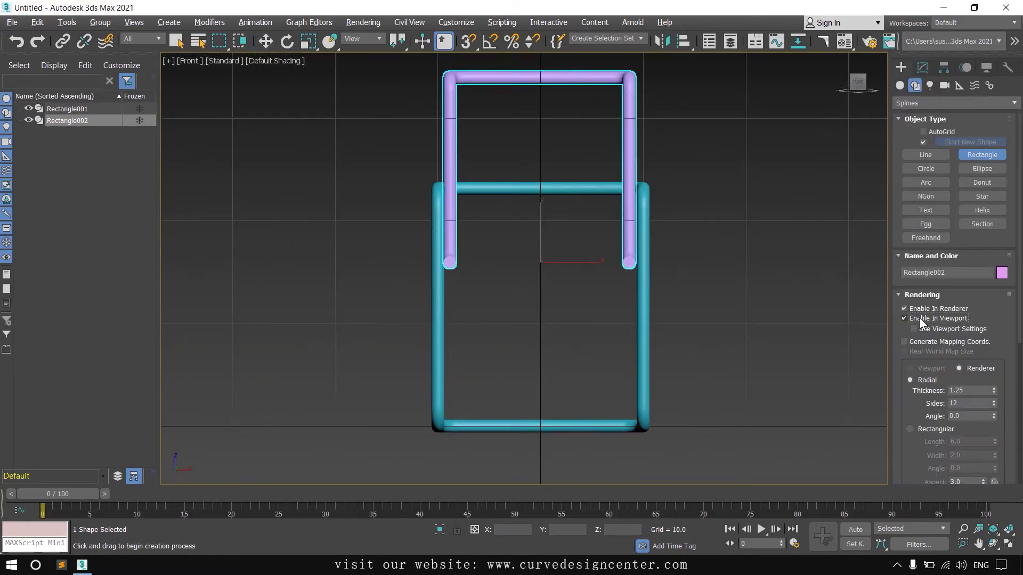
left_click(919, 319)
left_click(922, 309)
middle_click_drag(497, 263, 507, 272)
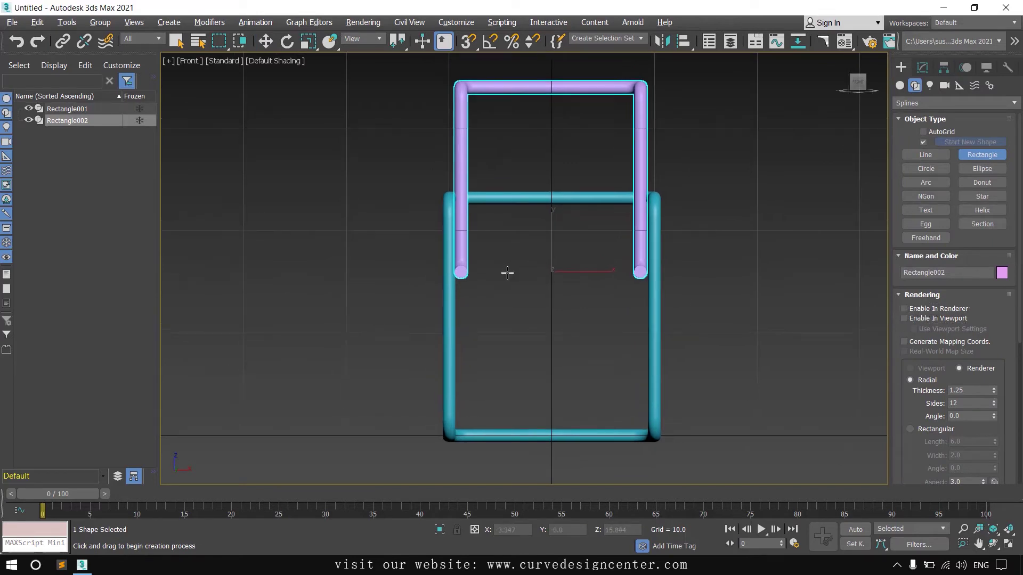
scroll(508, 273, "up", 3)
left_click_drag(395, 254, 814, 289)
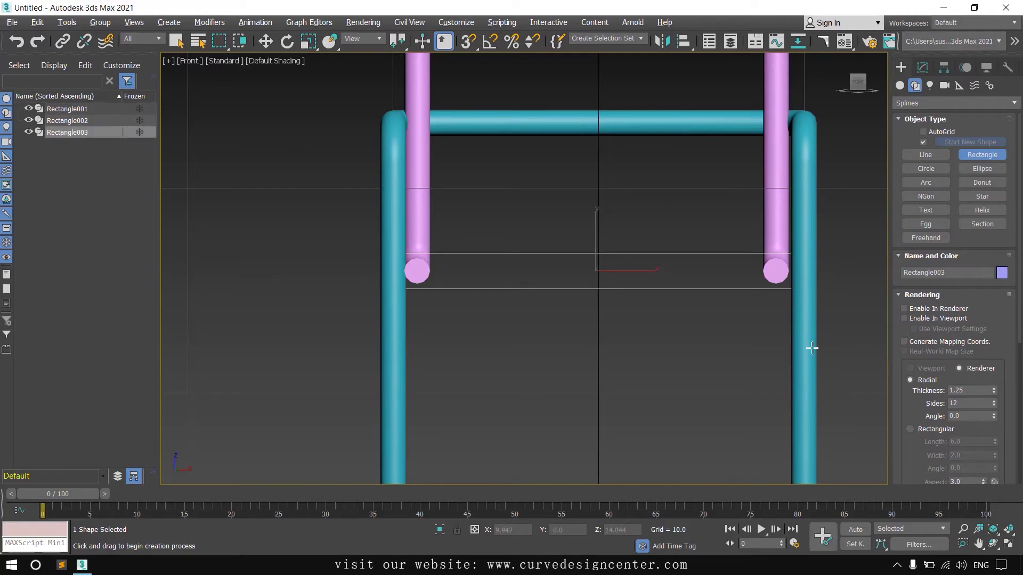
Step: Reduce the new rectangle's length to 1.461, fitting it just around the seat tube's thickness in the Left view
key("alt+w")
right_click(496, 341)
key("w")
key("alt+w")
scroll(529, 320, "down", 5)
middle_click_drag(596, 331, 586, 334)
scroll(558, 336, "up", 2)
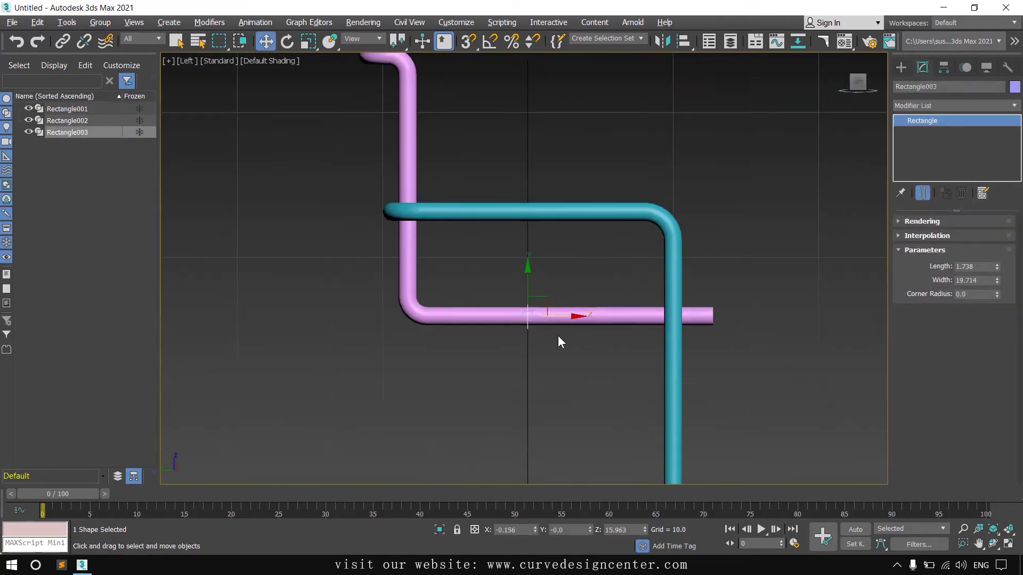
scroll(506, 304, "up", 8)
middle_click_drag(576, 372, 557, 344)
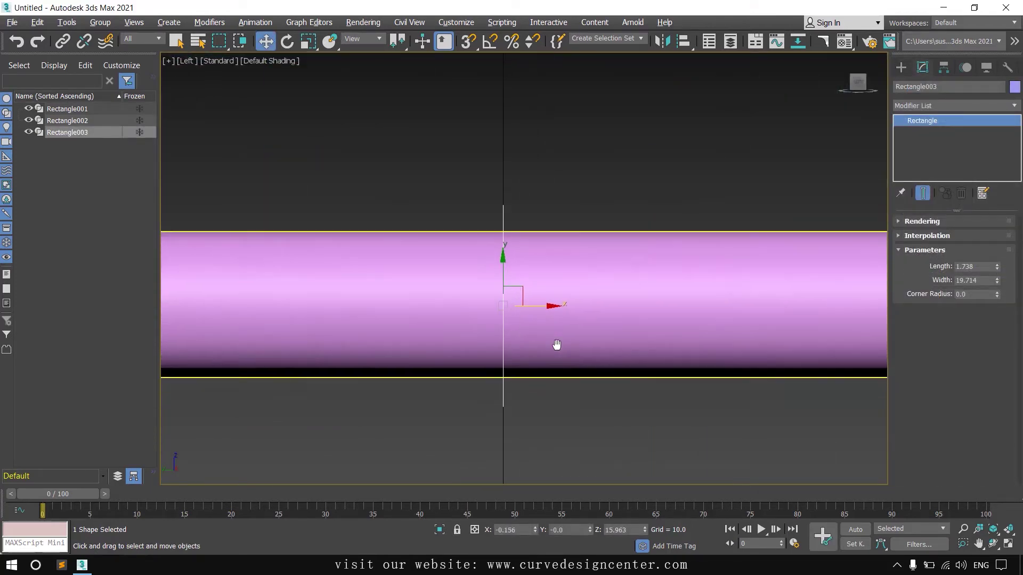
left_click_drag(997, 280, 1002, 325)
key("ctrl+z")
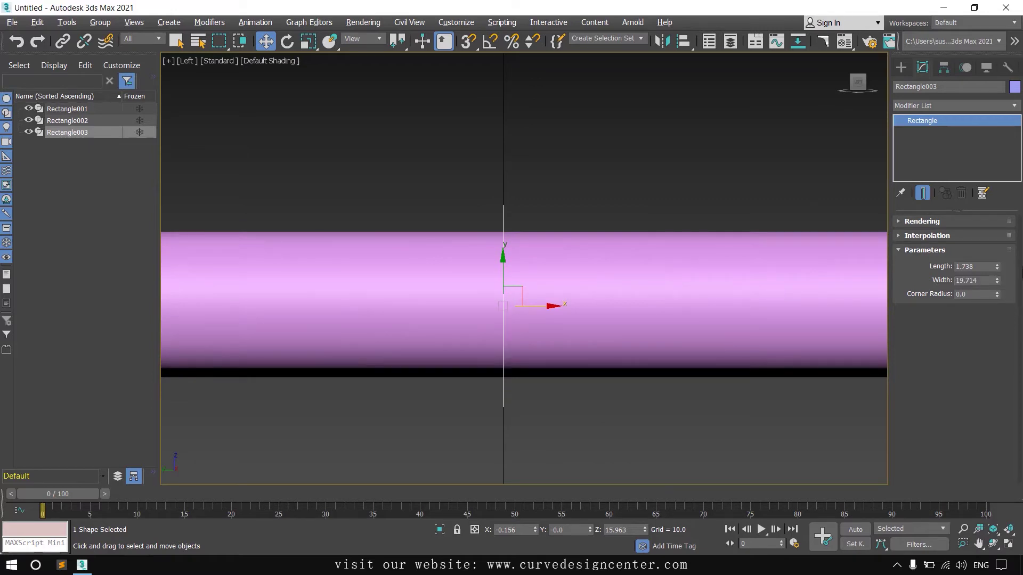
left_click_drag(998, 269, 1000, 273)
middle_click_drag(585, 282, 598, 292)
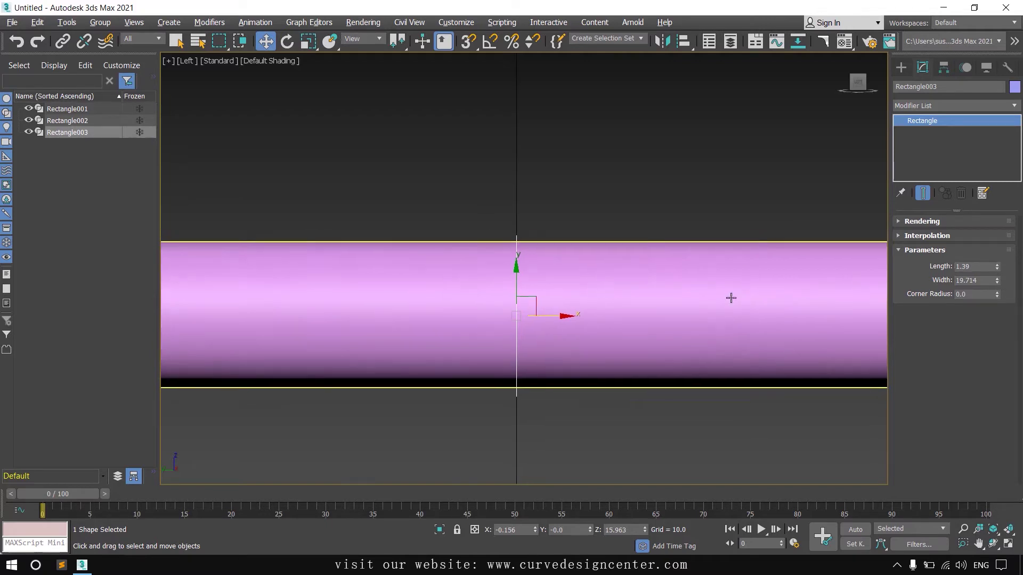
left_click(997, 265)
middle_click_drag(614, 223, 590, 229)
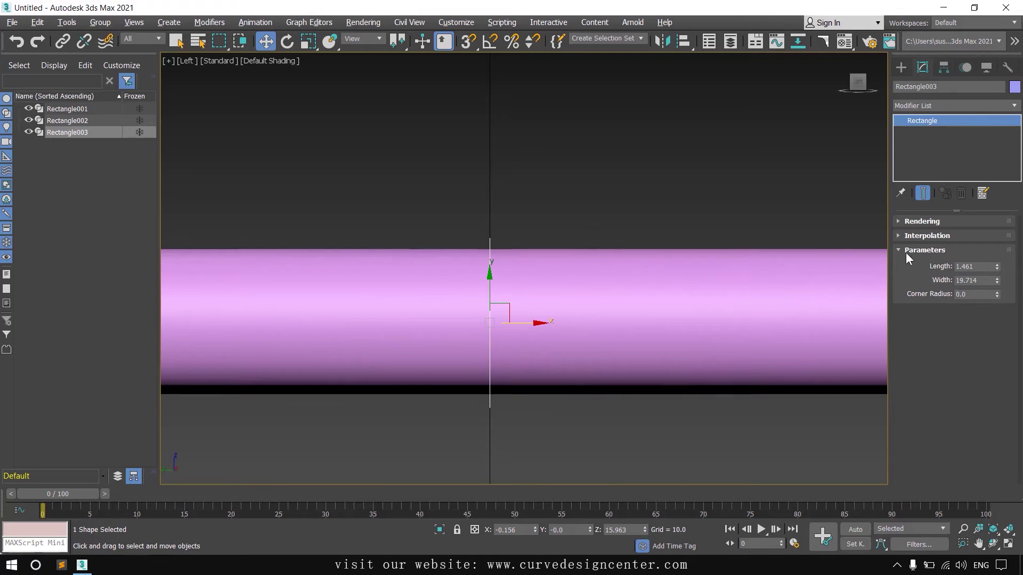
Step: Round the rectangle's ends with a corner radius of 0.64
key("alt+w")
middle_click(658, 325)
key("alt+w")
scroll(672, 357, "up", 5)
middle_click_drag(676, 378, 681, 352, "alt")
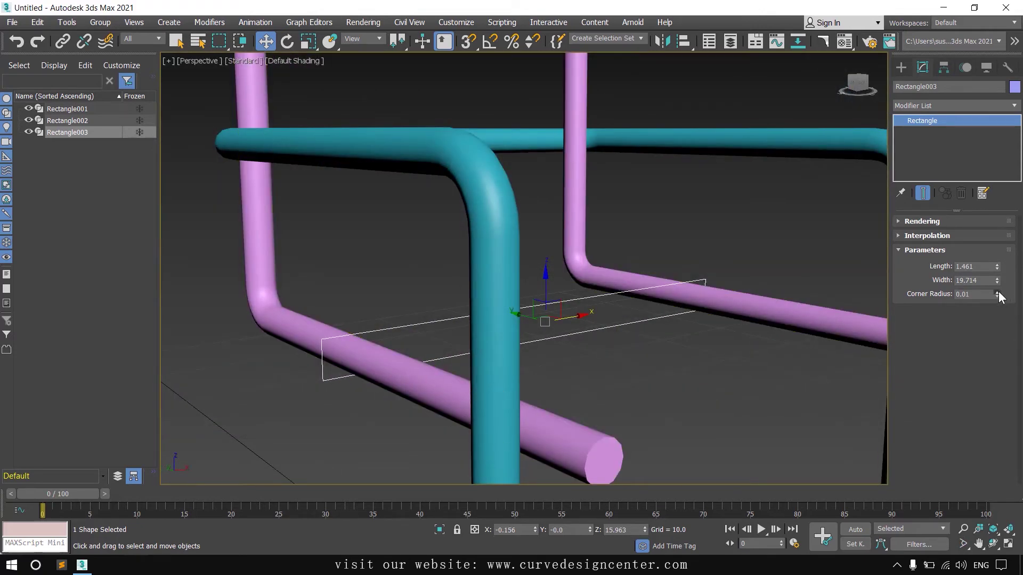
left_click_drag(997, 292, 1006, 259)
Step: Show the Front view in wireframe and convert the rounded rectangle to an editable spline
key("alt+w")
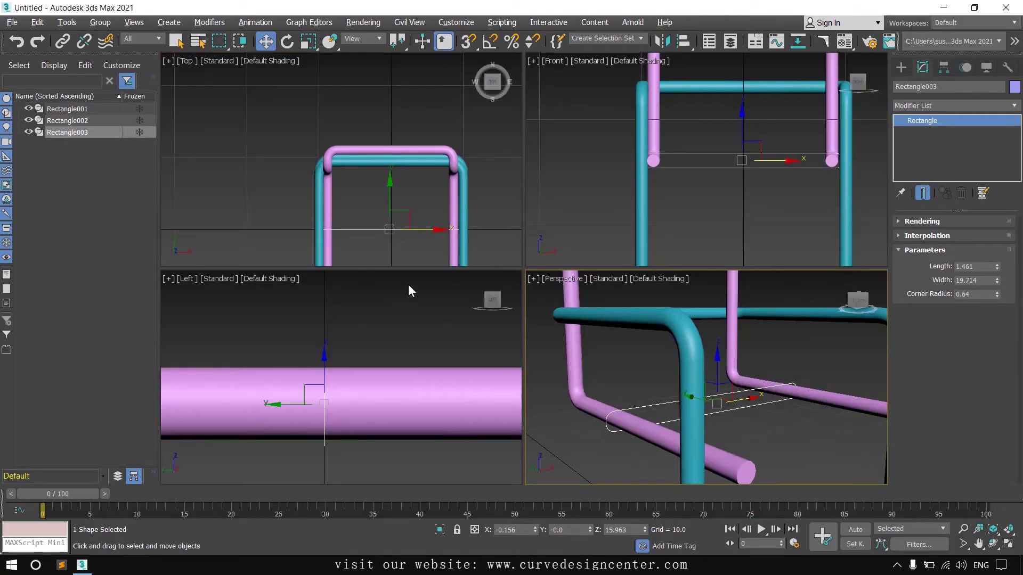
right_click(671, 192)
key("alt+w")
scroll(485, 269, "up", 6)
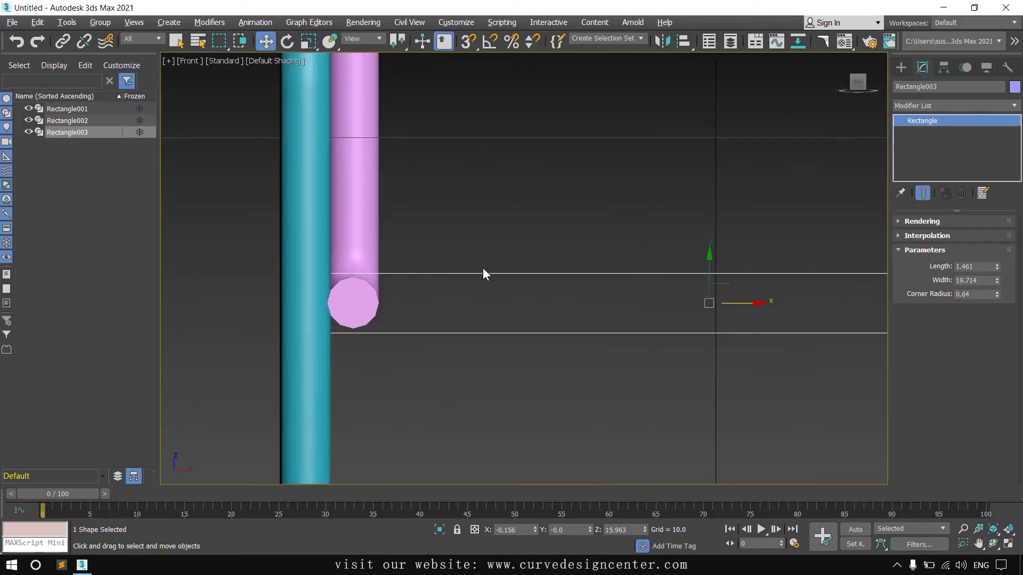
key("F3")
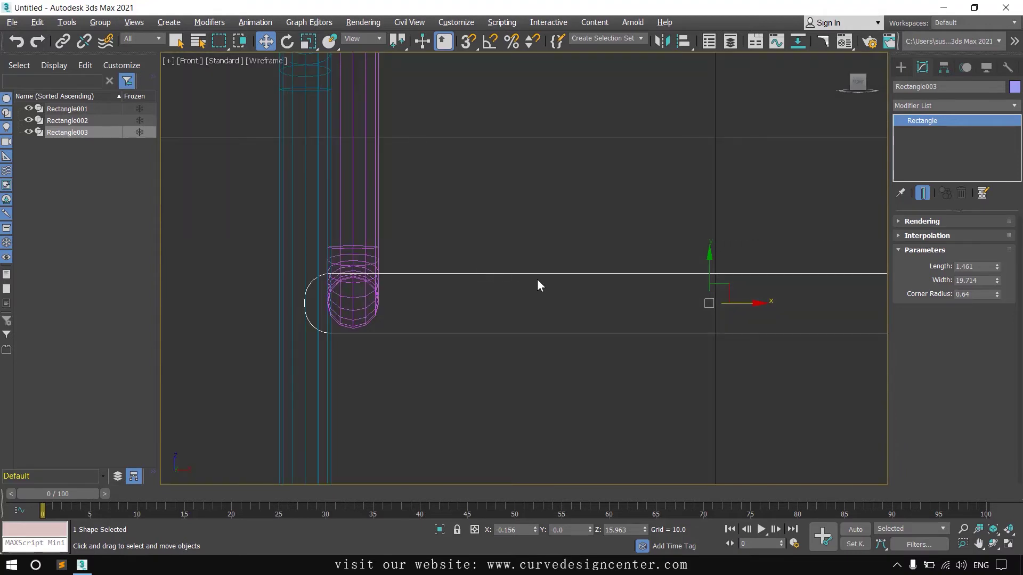
scroll(466, 267, "down", 2)
scroll(329, 277, "down", 3)
middle_click_drag(329, 277, 473, 288)
scroll(473, 288, "up", 2)
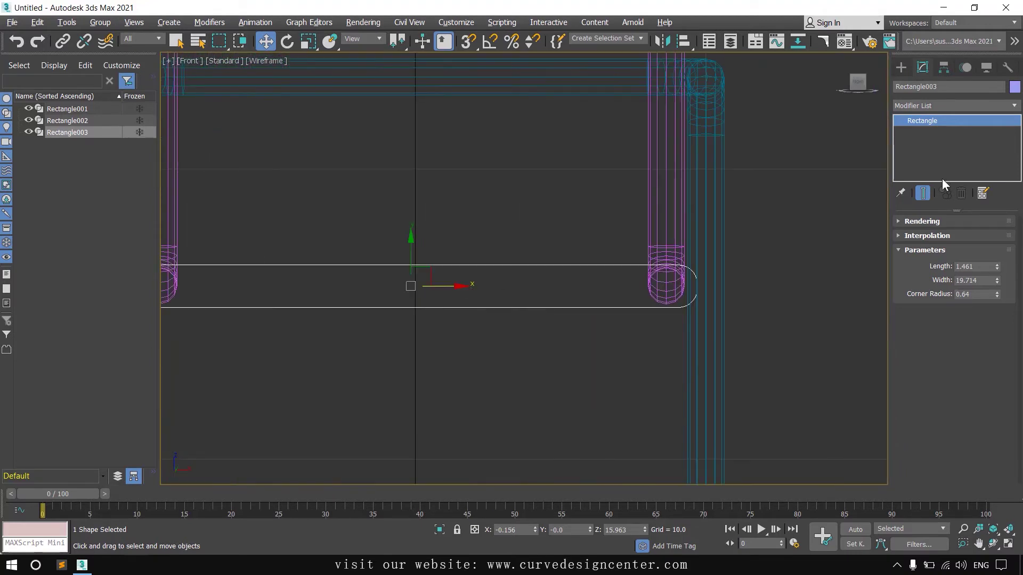
right_click(941, 121)
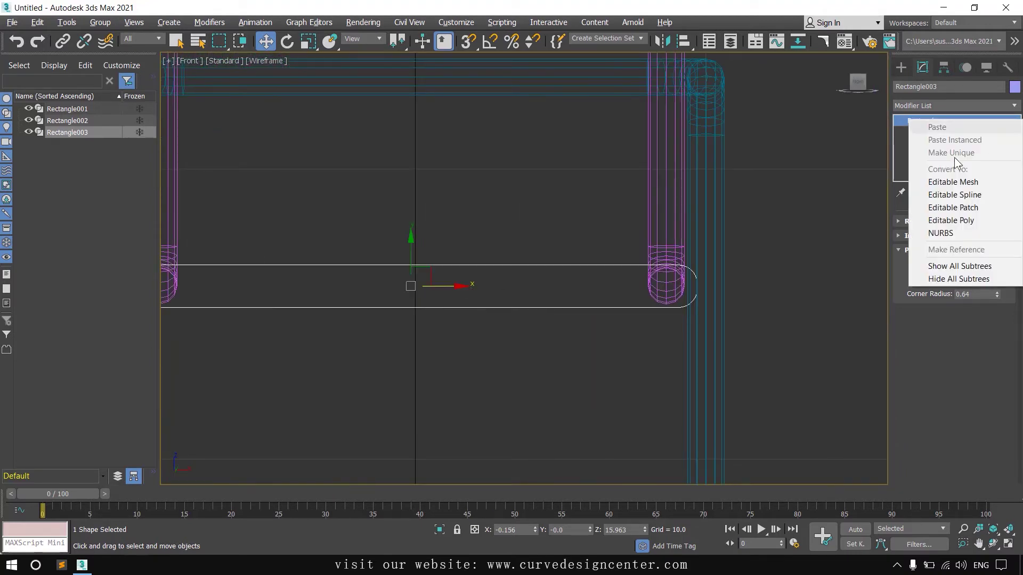
left_click(976, 202)
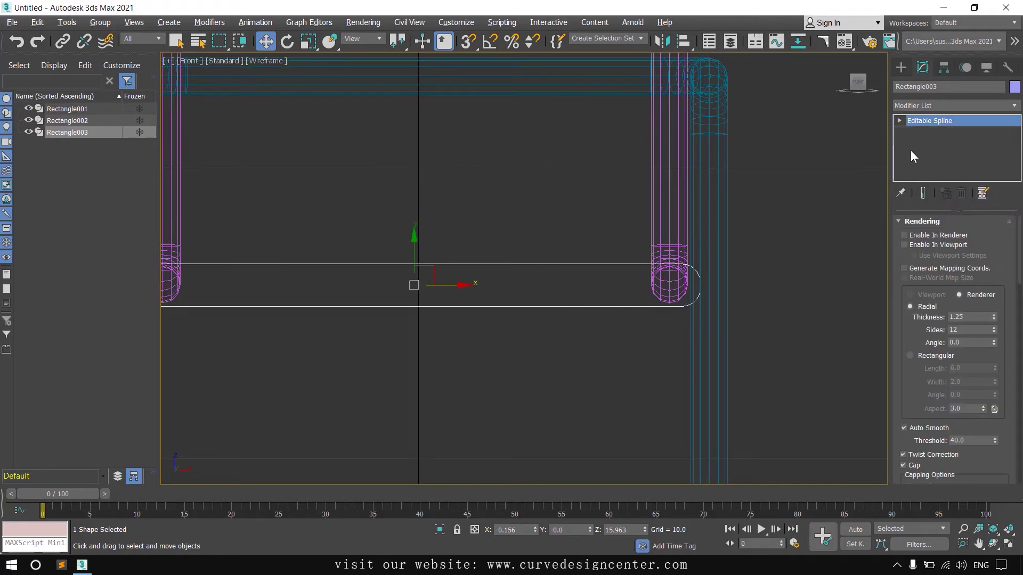
Step: Select the vertices at the rounded spline's right end and move them slightly inward, closer to the seat tube in the Front view
left_click(900, 121)
left_click(923, 132)
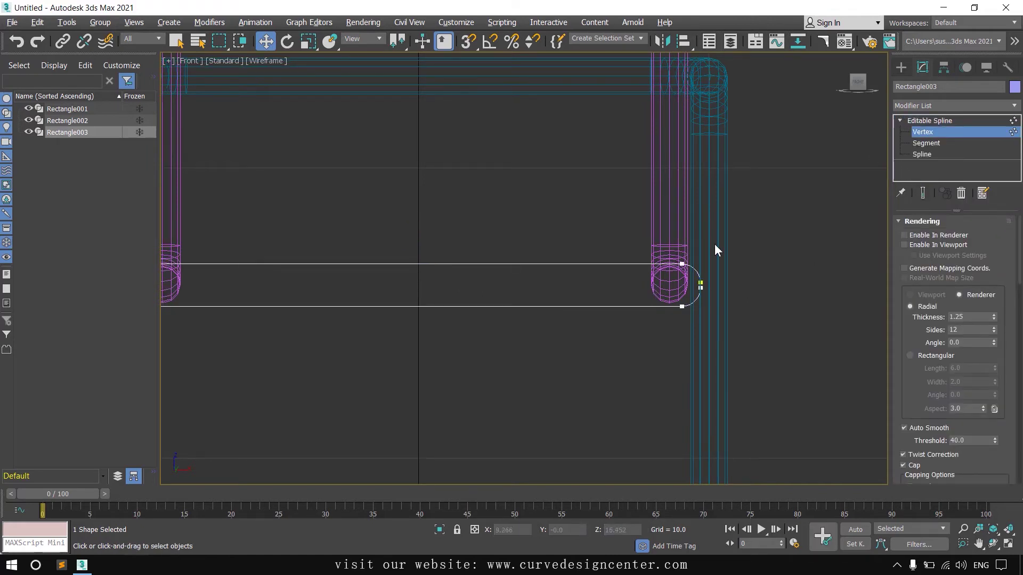
left_click_drag(598, 352, 599, 353)
scroll(699, 293, "up", 6)
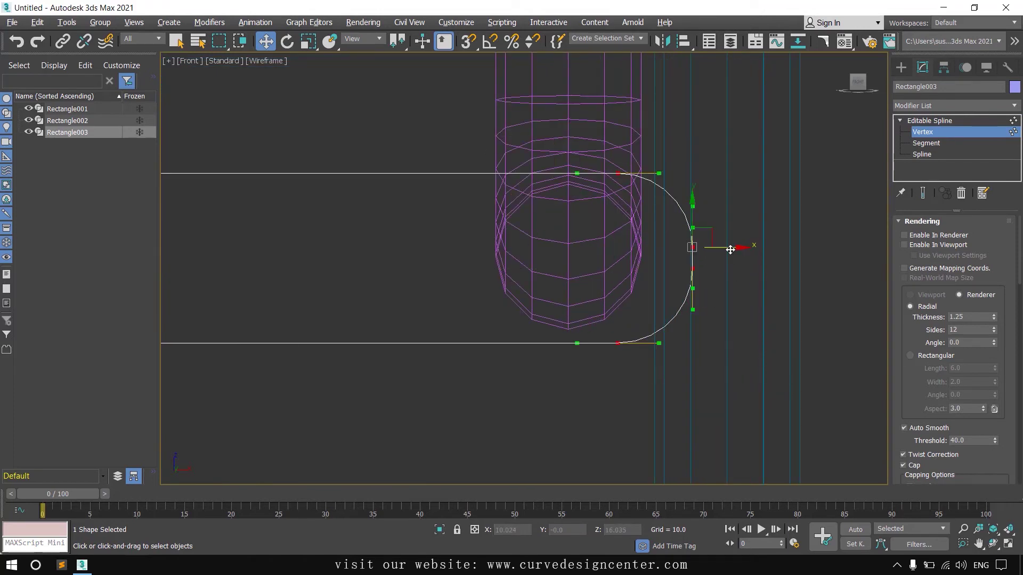
left_click_drag(729, 250, 695, 247)
scroll(768, 288, "down", 3)
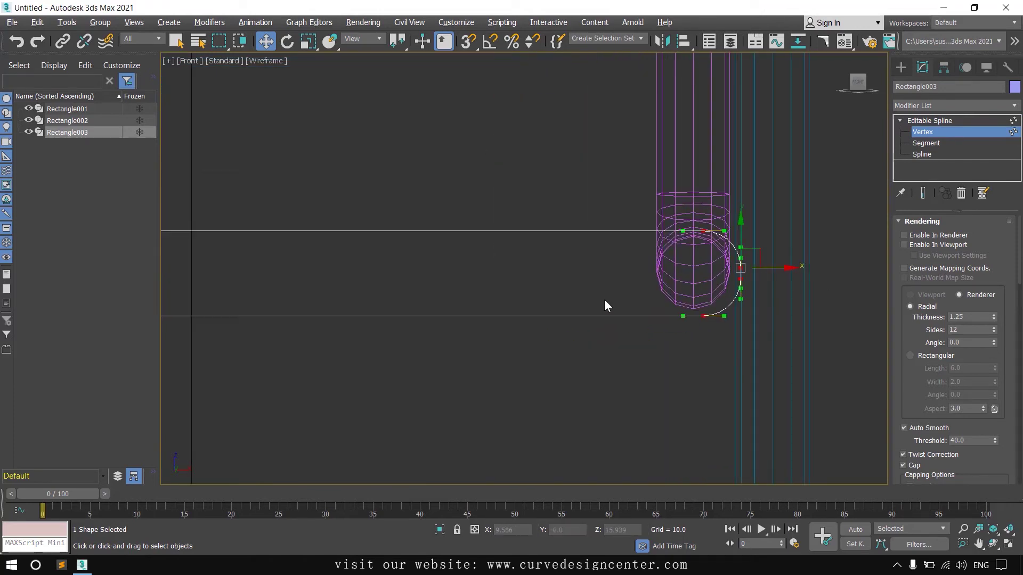
Step: Move the vertices at the rounded spline's left end slightly inward toward the seat tube and finish vertex editing
scroll(586, 306, "down", 3)
middle_click_drag(573, 309, 666, 340)
scroll(522, 344, "up", 3)
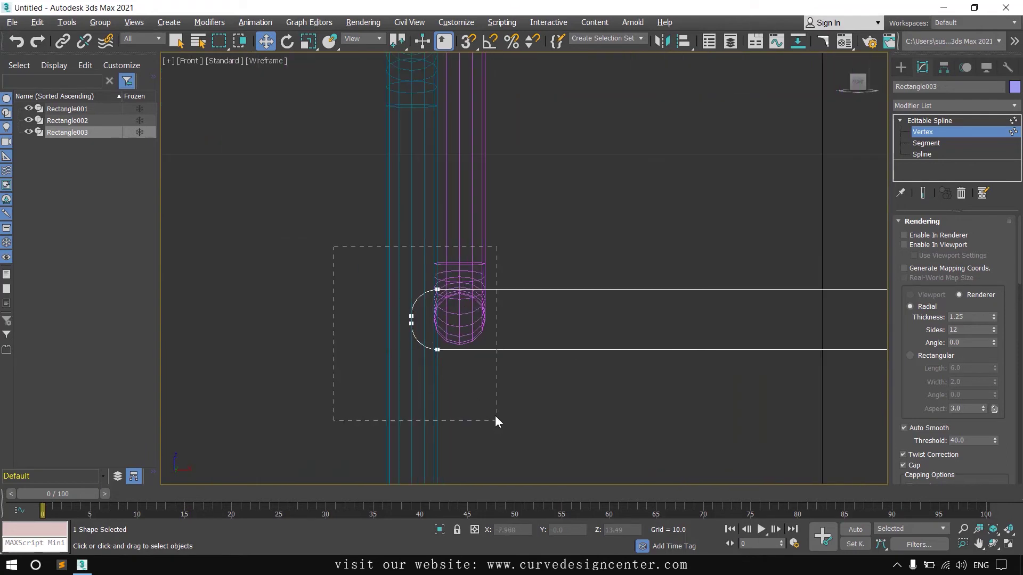
left_click_drag(495, 421, 496, 422)
scroll(455, 346, "up", 3)
left_click_drag(463, 346, 488, 353)
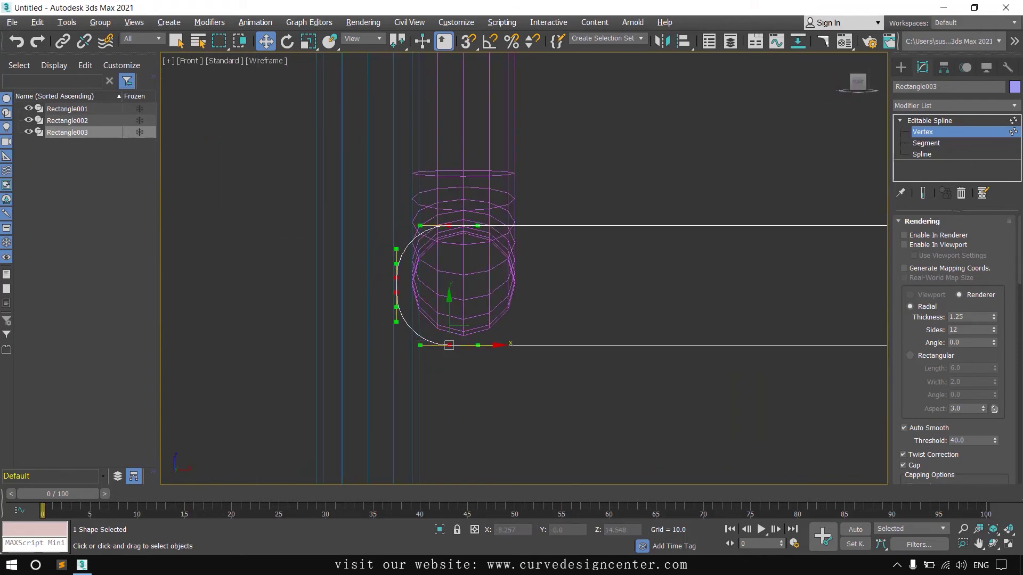
left_click(943, 132)
Step: Apply an Extrude modifier to the rounded spline with an amount of 1.5
key("alt+w")
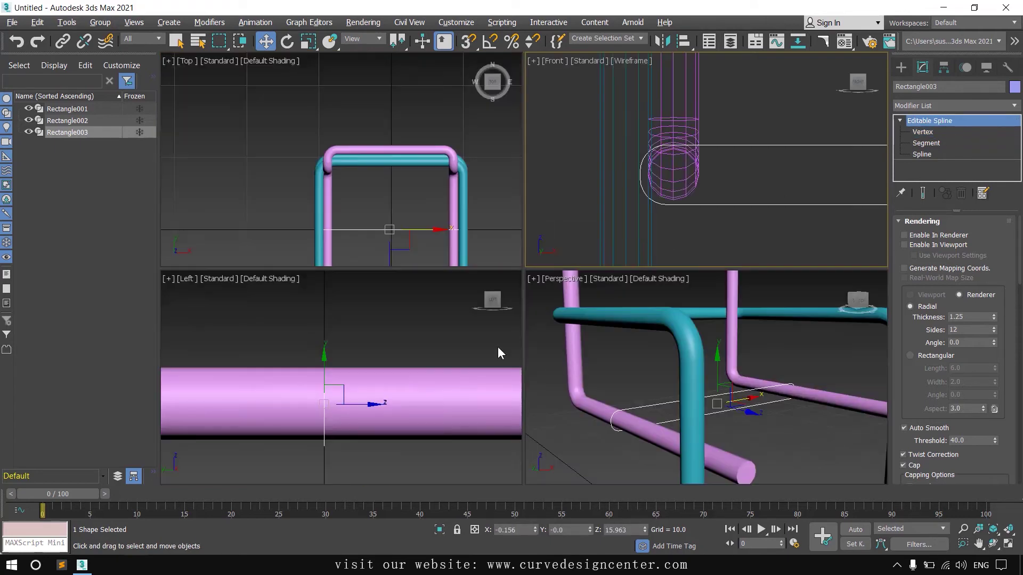
right_click(388, 359)
key("alt+w")
scroll(536, 302, "up", 2)
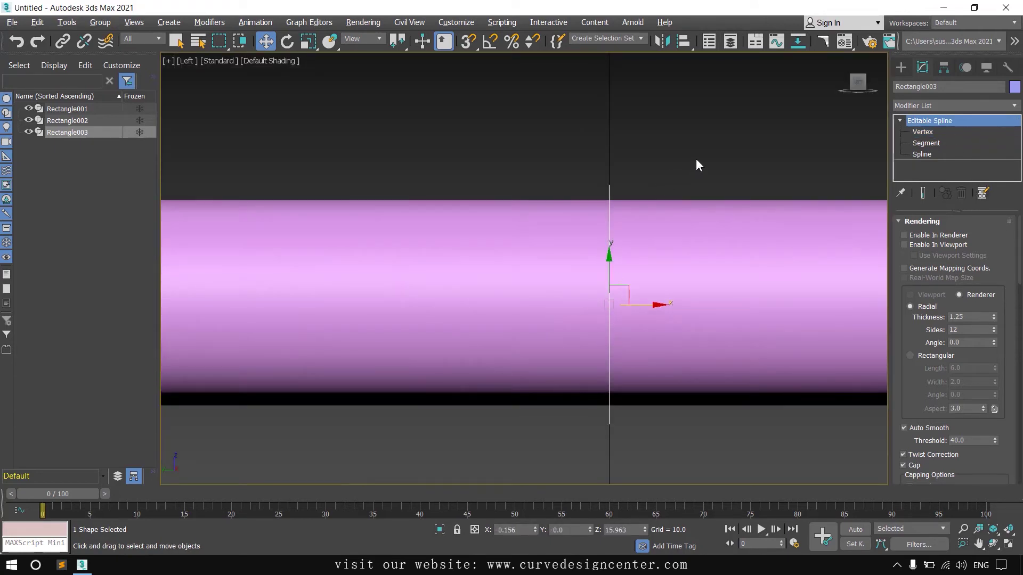
key("alt+w")
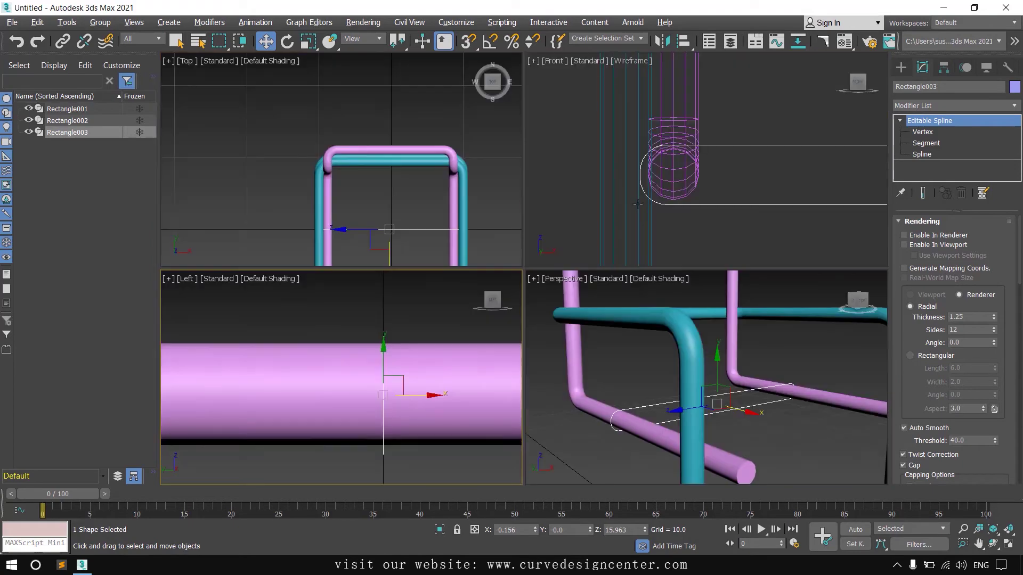
right_click(747, 342)
key("alt+w")
middle_click_drag(665, 376, 605, 338, "alt")
left_click(924, 106)
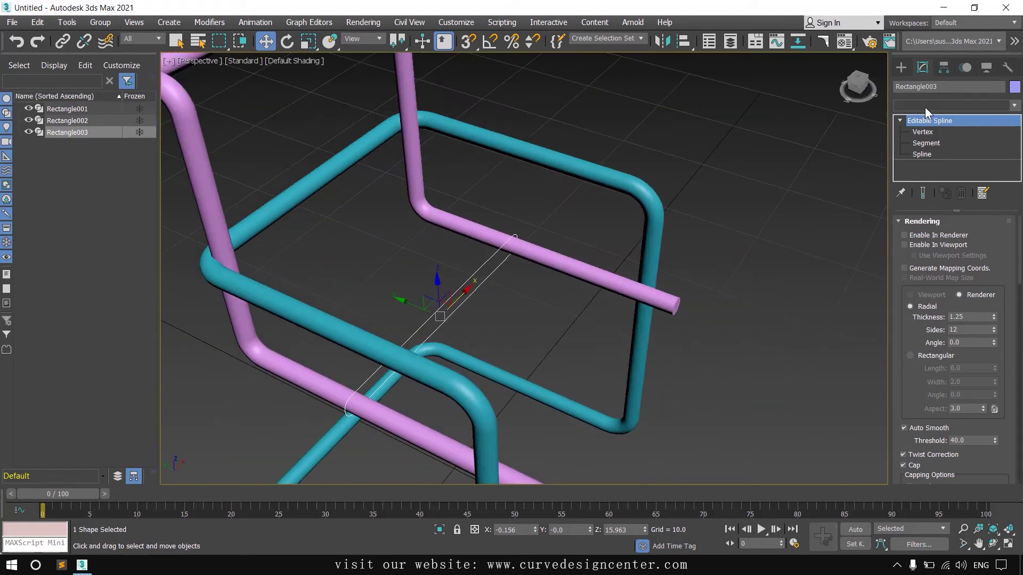
left_click(946, 106)
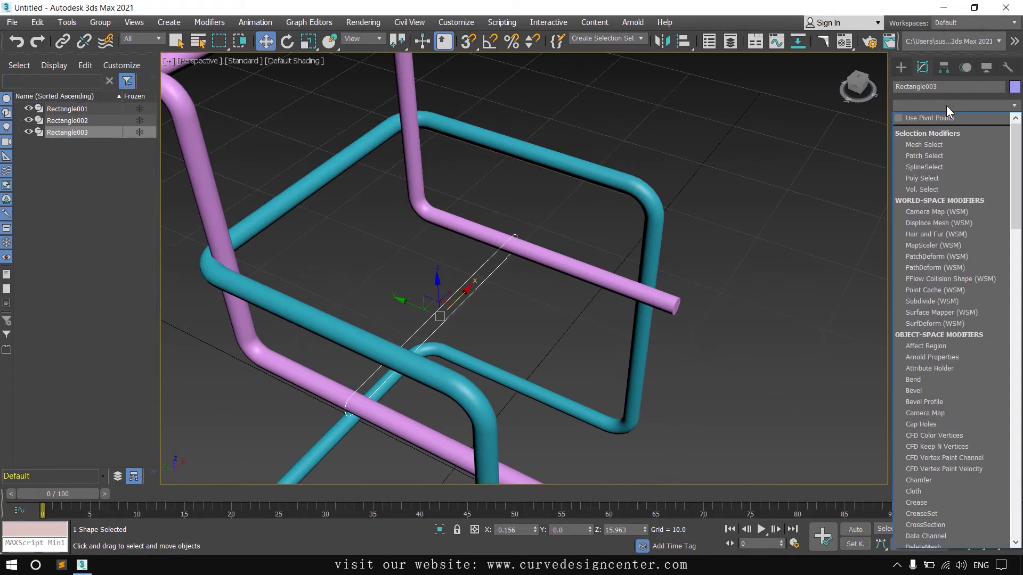
type("ex")
left_click(918, 119)
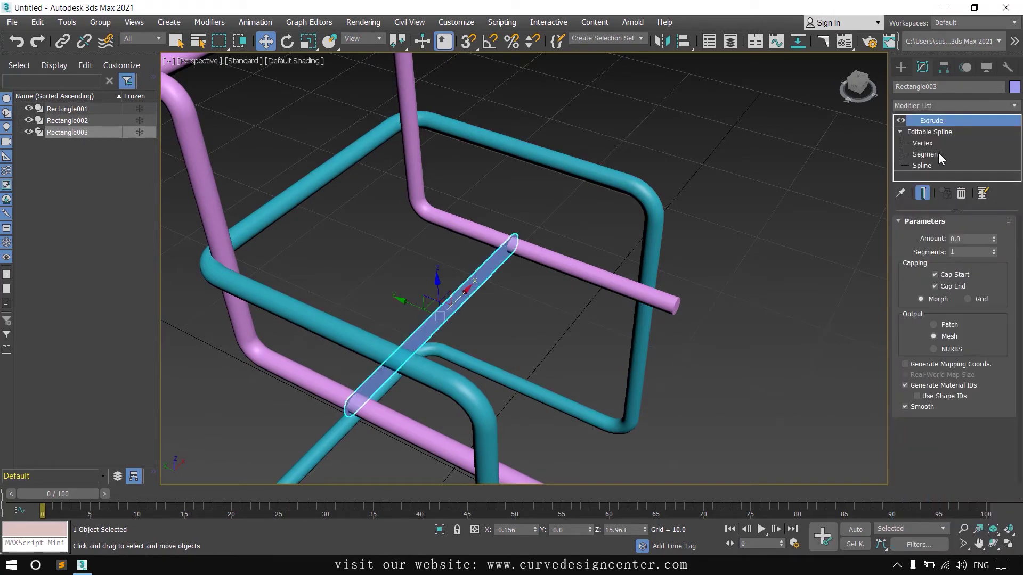
left_click(968, 239)
type("1.5")
key("Return")
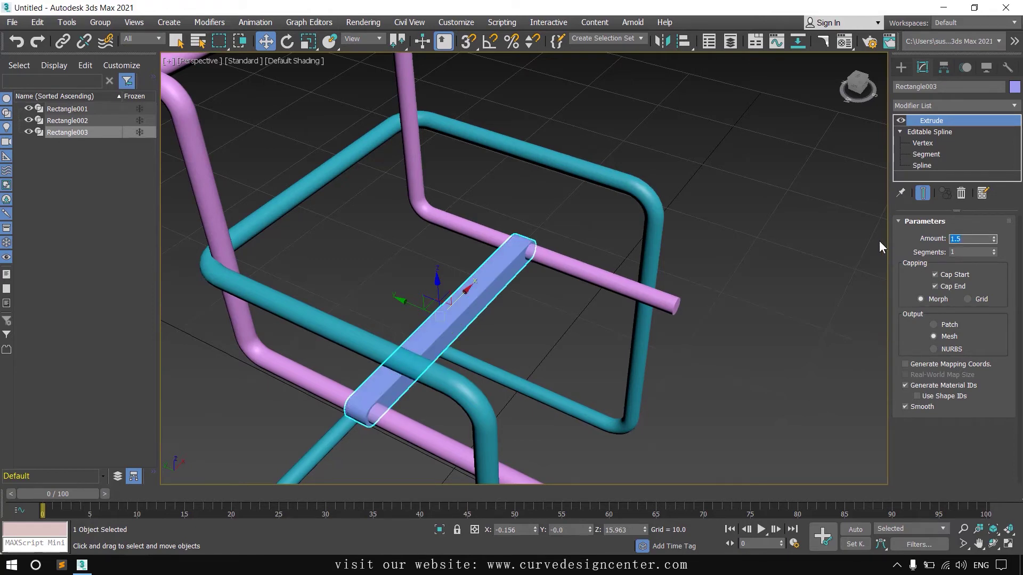
Step: Move the extruded crossbar about 6.3 backward along the seat tube in the Left view, close to the backrest bend
middle_click_drag(730, 266, 489, 382, "alt")
key("alt+w")
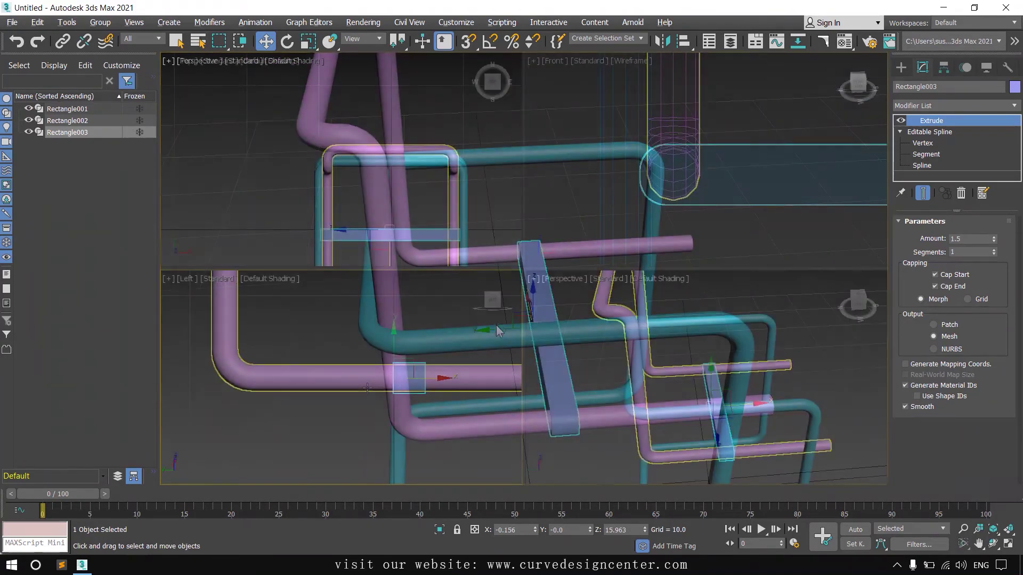
left_click(434, 379)
left_click_drag(429, 378, 317, 376)
middle_click_drag(397, 417, 412, 434)
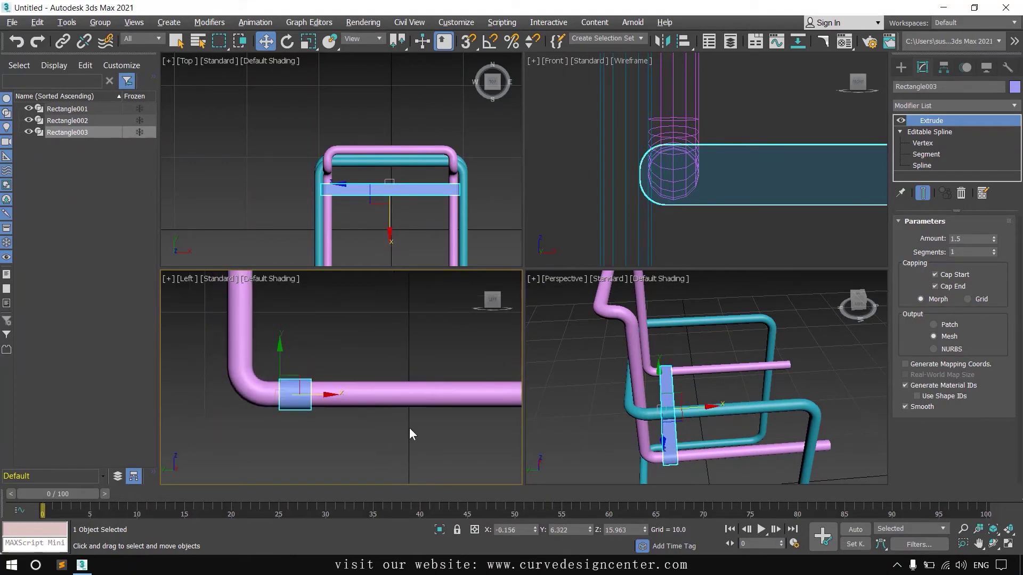
Step: Show edged faces in the Left view and move the crossbar about 0.4 further back, up to the start of the bend
key("F4")
scroll(365, 422, "up", 2)
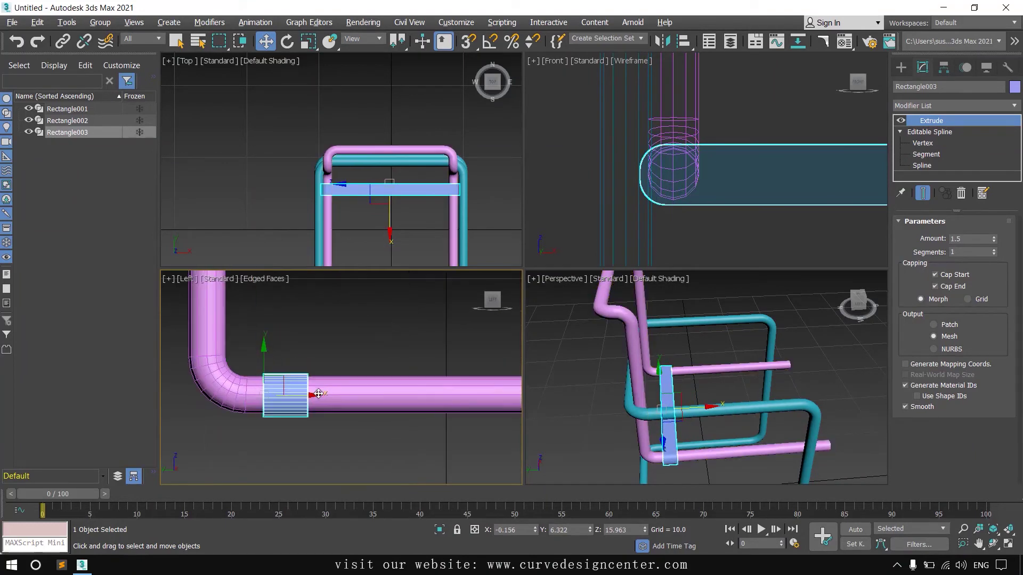
middle_click_drag(358, 415, 362, 419)
scroll(361, 419, "up", 1)
key("alt+w")
scroll(521, 341, "up", 3)
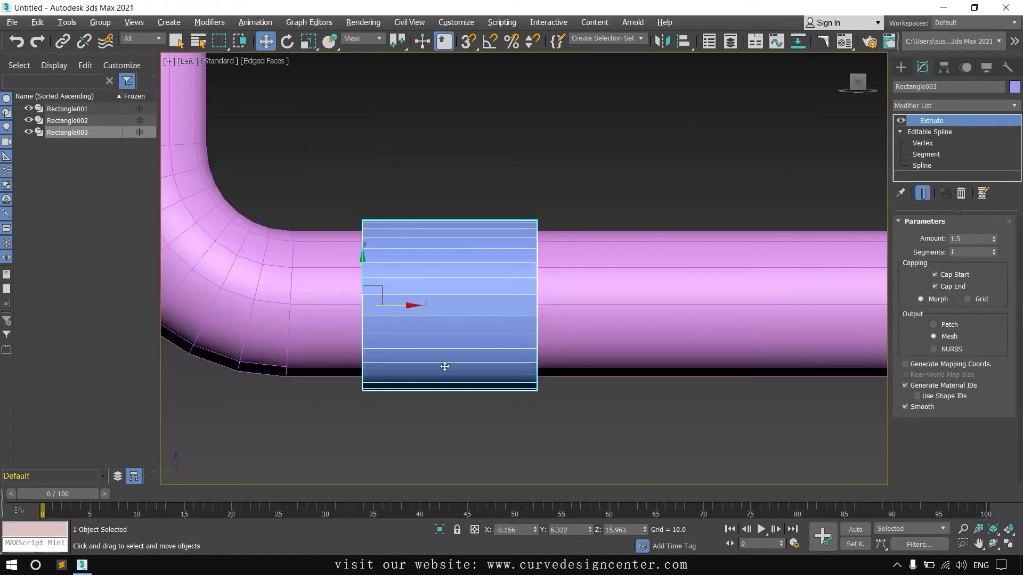
middle_click_drag(435, 342, 483, 359)
left_click_drag(457, 322, 408, 330)
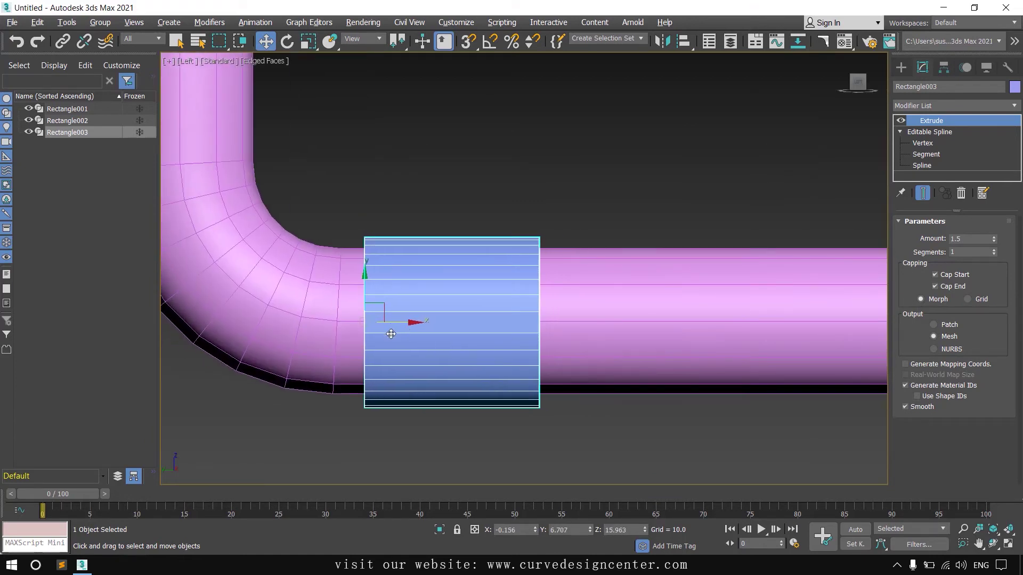
Step: Try to clone the extruded crossbar forward along the seat tube as multiple copies
scroll(391, 333, "down", 4)
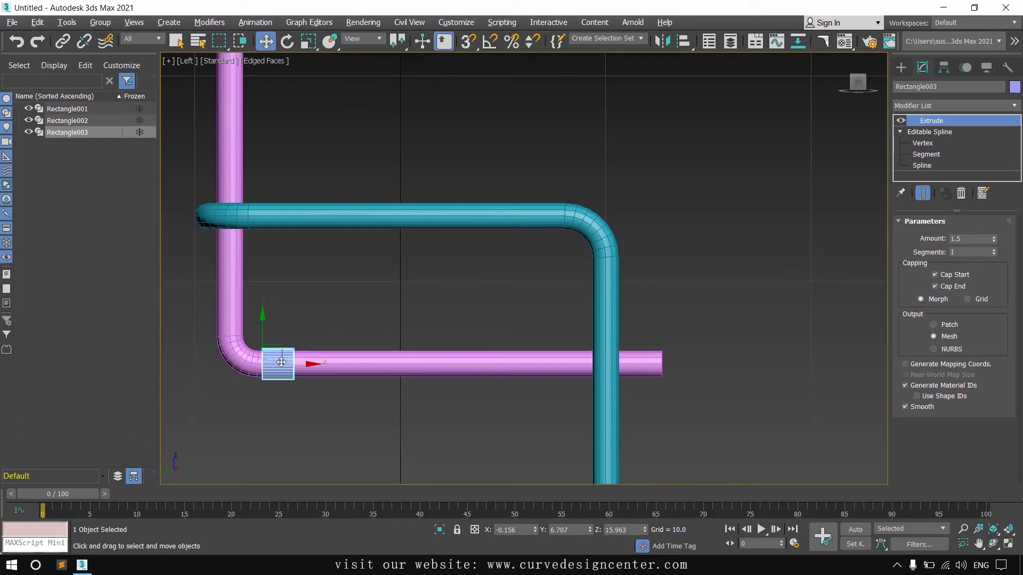
left_click(307, 364)
left_click_drag(307, 364, 346, 364, "shift")
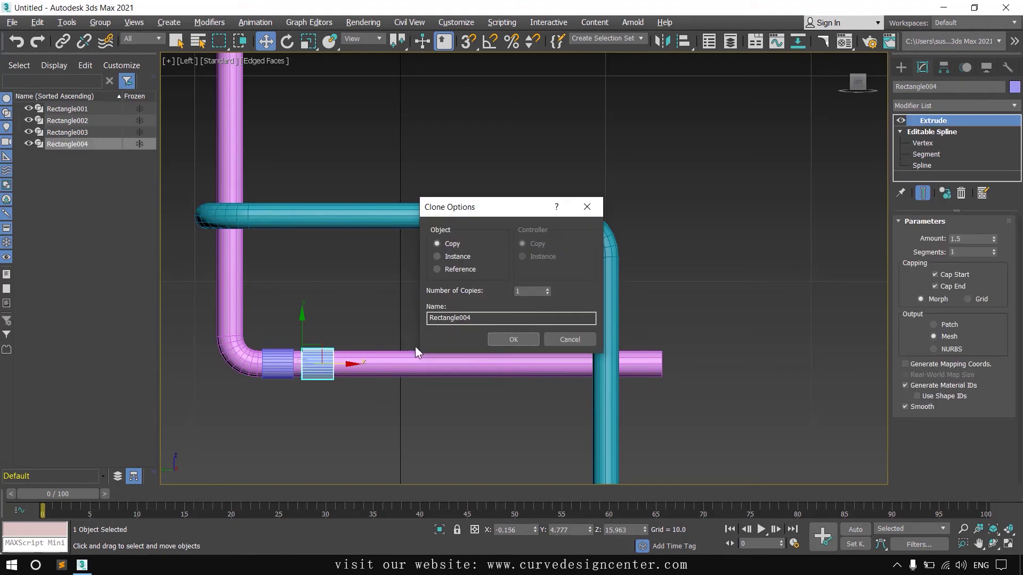
left_click(547, 289)
left_click(547, 289)
left_click(519, 339)
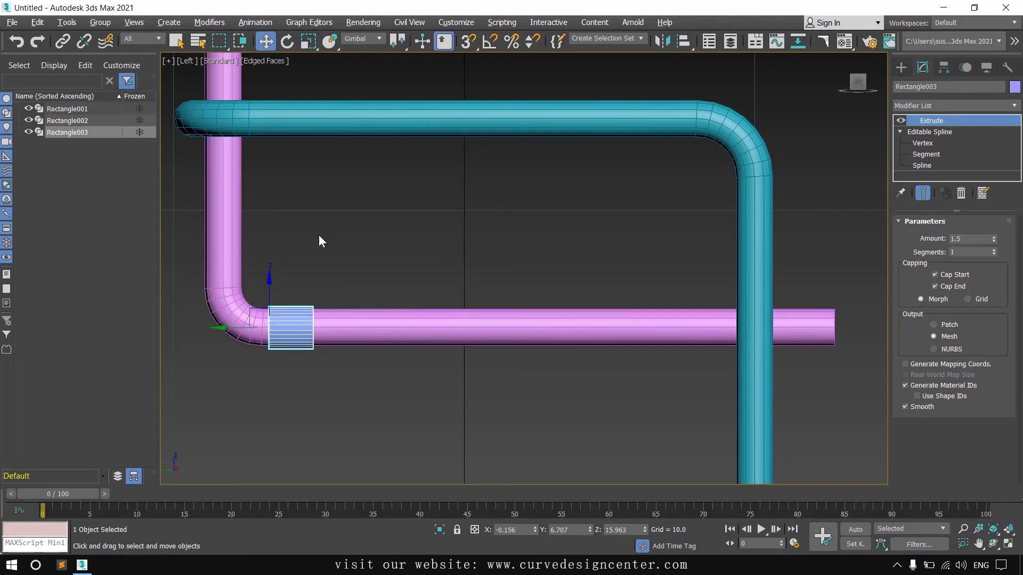
Step: Preview an Array of the extruded crossbar as instances along the seat tube with an incremental Y move of -1.65
left_click(67, 22)
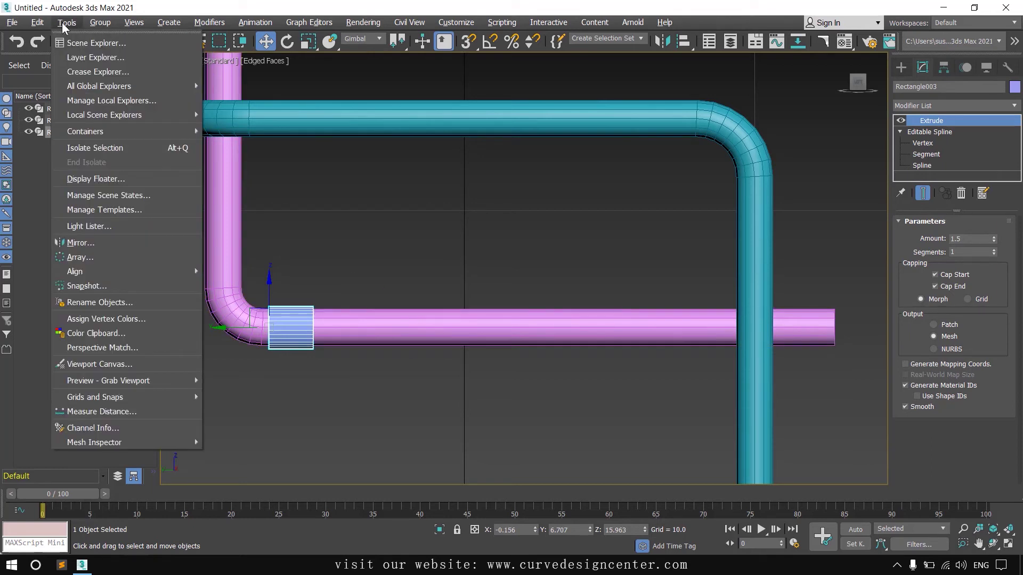
left_click(111, 258)
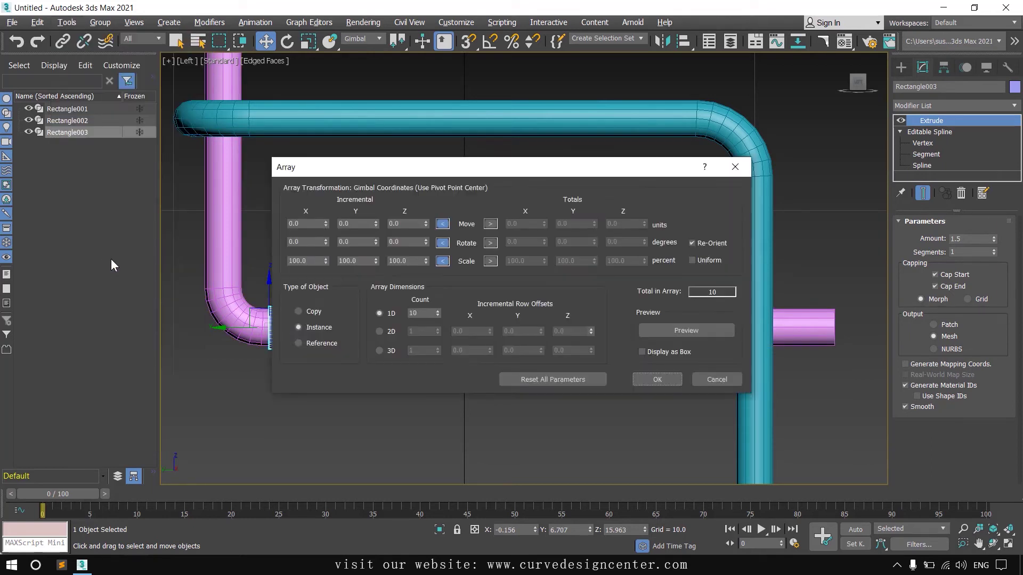
left_click_drag(404, 171, 460, 179)
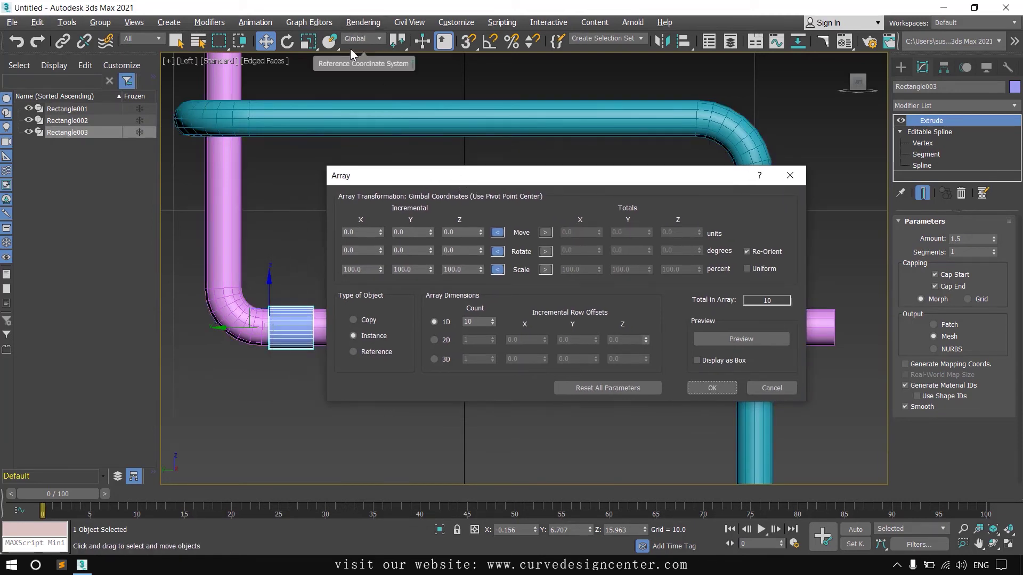
left_click(764, 340)
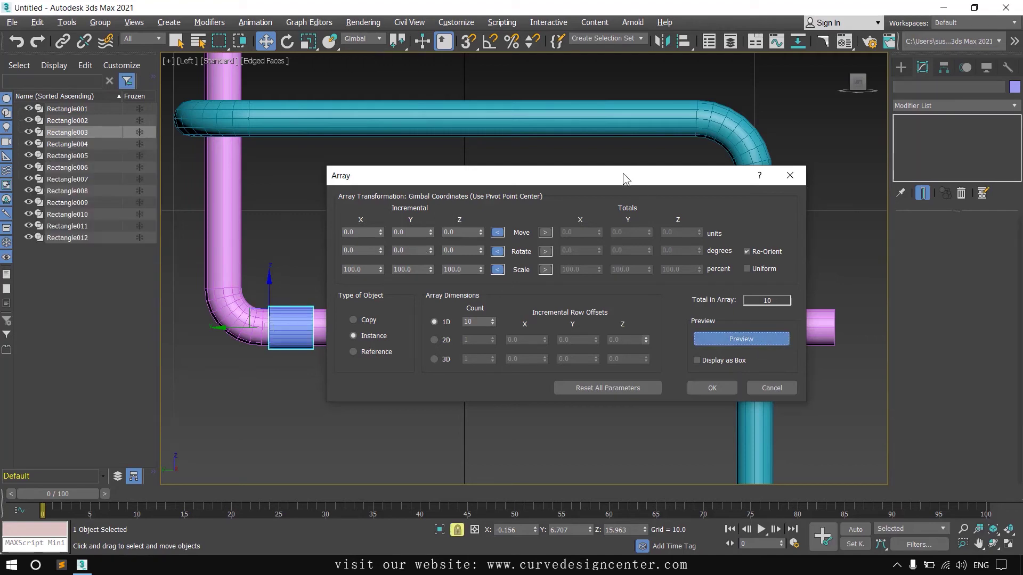
left_click_drag(625, 174, 777, 220)
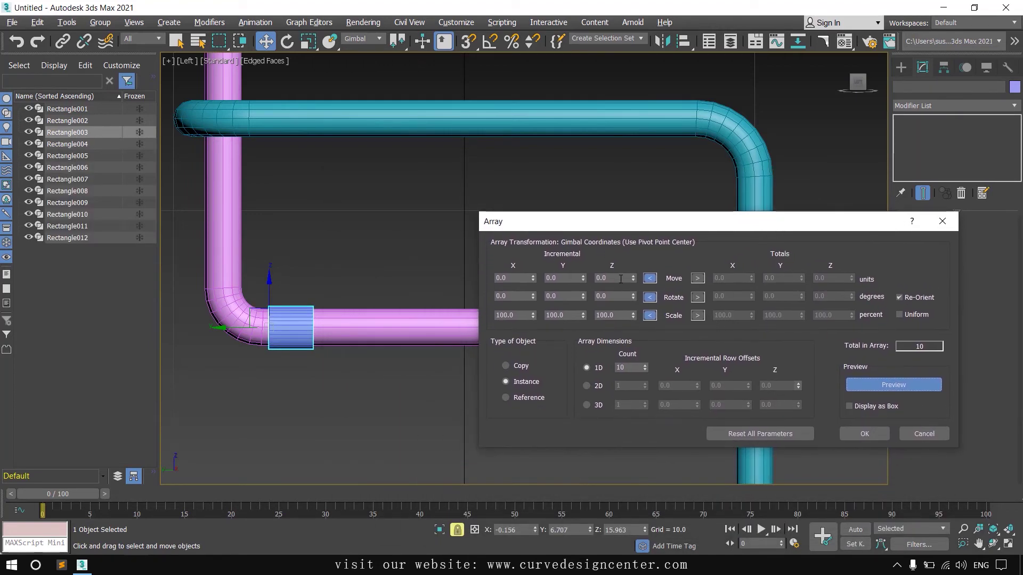
left_click_drag(584, 278, 586, 285)
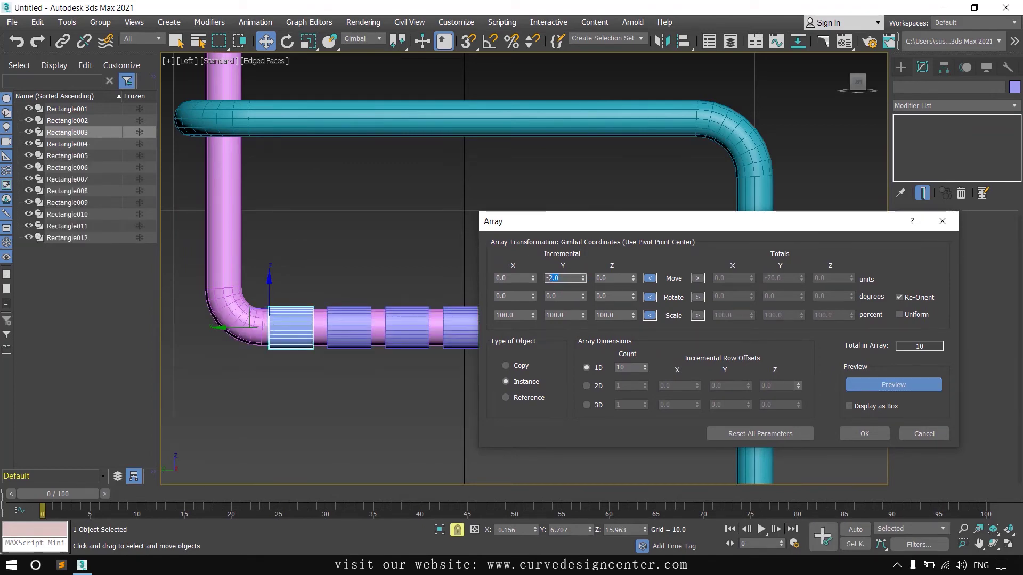
type("1.65")
key("Tab")
Step: Try a 1D array count of 12, return it to 10 and create the crossbar array
left_click_drag(709, 226, 385, 206)
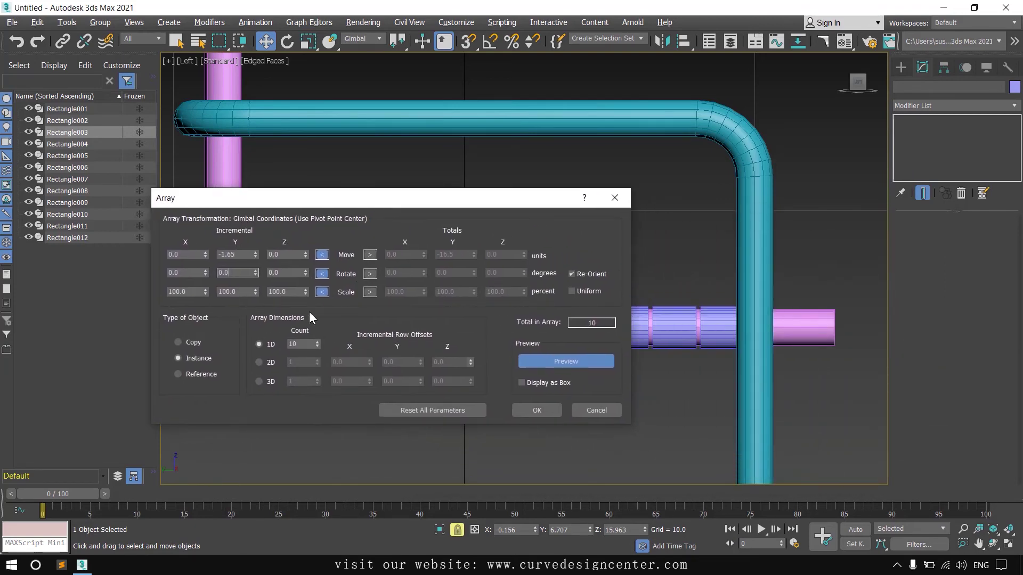
double_click(303, 344)
left_click(318, 342)
left_click(318, 342)
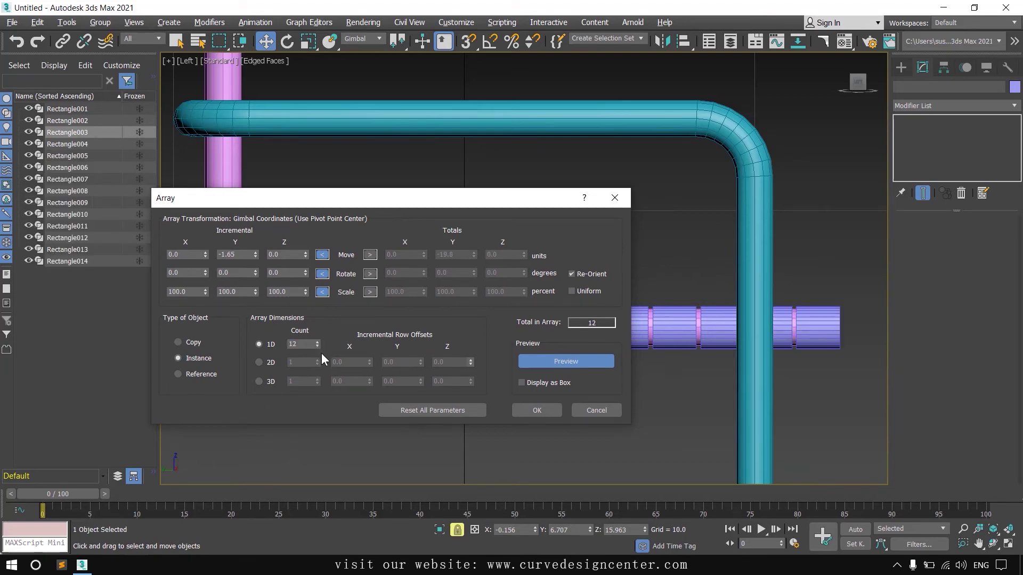
left_click(318, 346)
left_click(318, 346)
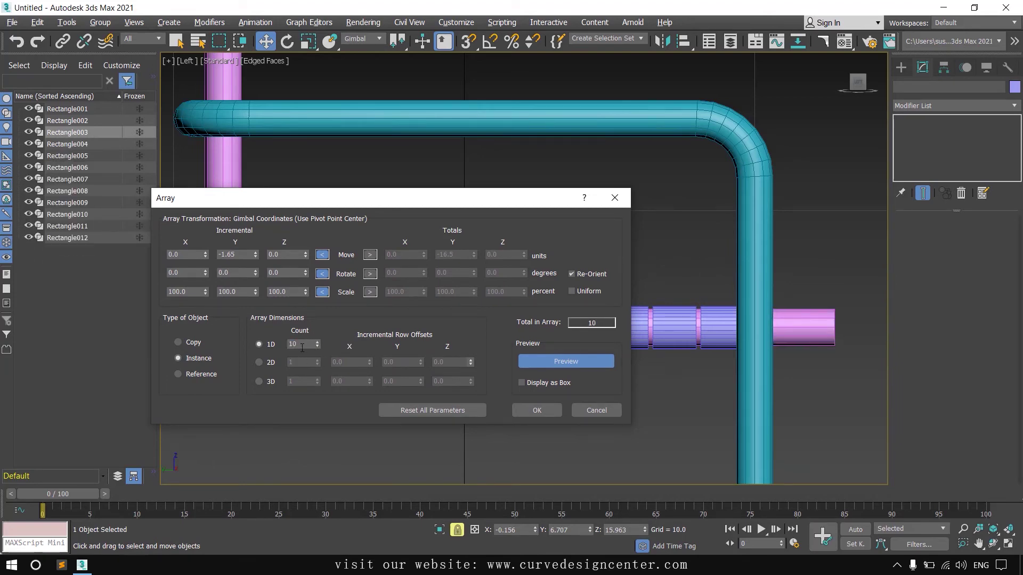
left_click(536, 411)
Step: Shorten the seat tube by moving its front-end vertices back toward the last crossbar, and finish vertex editing
middle_click_drag(704, 372, 556, 390)
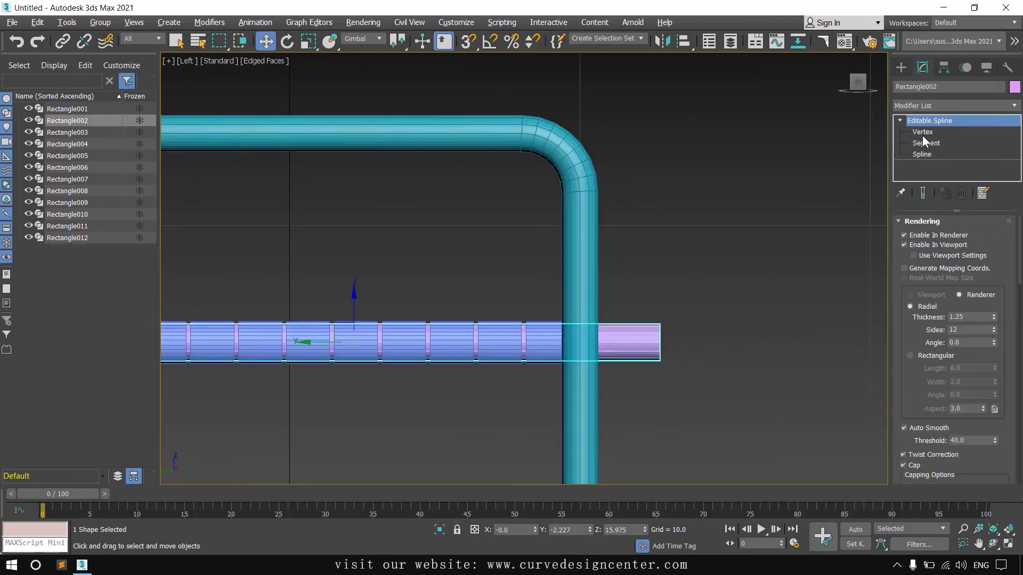
left_click(923, 133)
left_click_drag(631, 380, 631, 380)
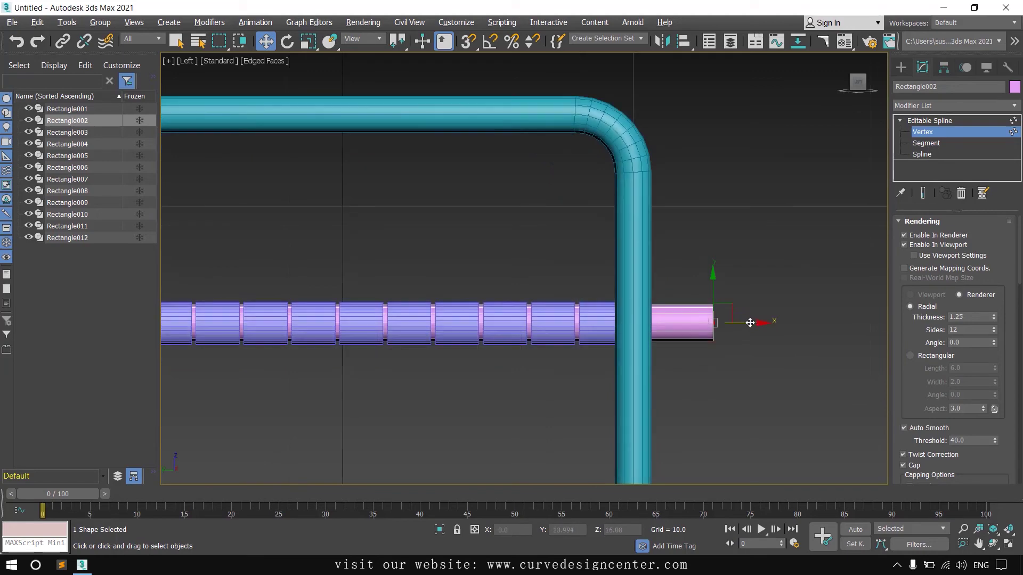
mouse_move(748, 325)
left_mouse_down()
mouse_move(710, 324)
mouse_move(741, 321)
left_mouse_up()
left_click(936, 121)
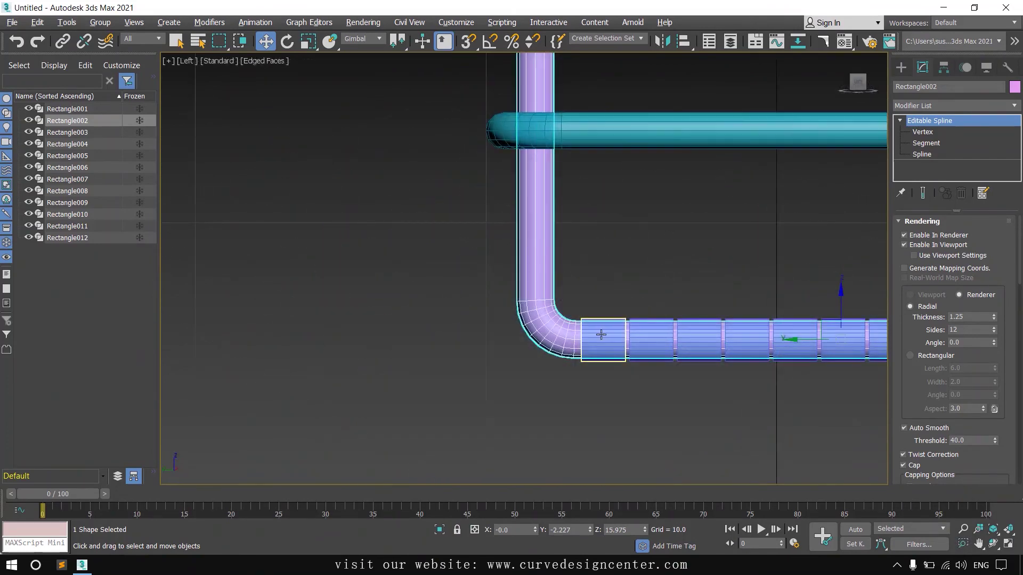
Step: Clone the crossbar nearest the backrest bend about 2.7 straight up as a single separate object
left_click(599, 334)
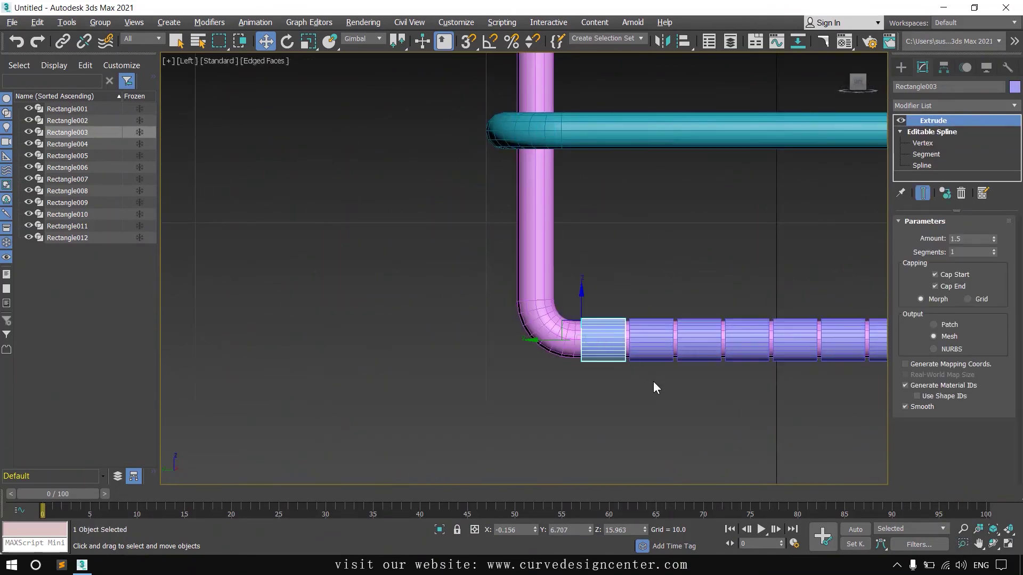
middle_click_drag(654, 381, 619, 411)
left_click_drag(546, 339, 545, 250, "shift")
left_click(520, 340)
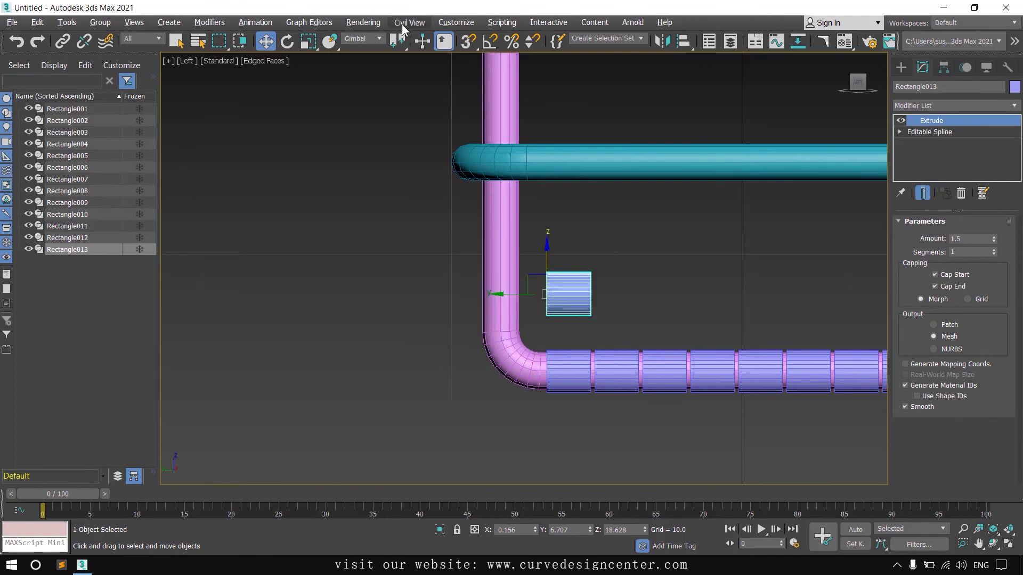
Step: Set the angle snap to 90 degrees, enable it and rotate the cloned crossbar 90 degrees to match the upright tube
left_click(287, 41)
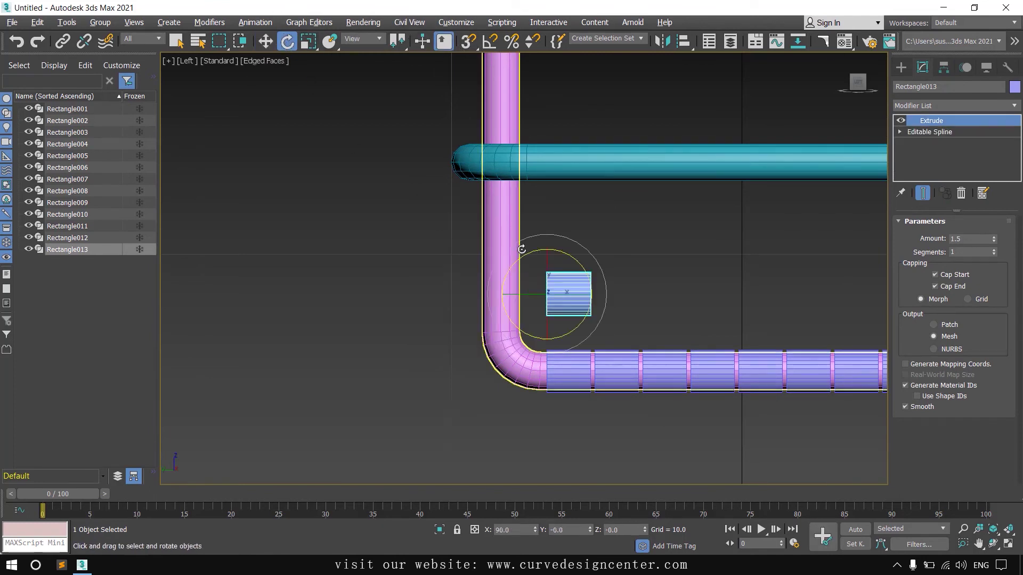
right_click(485, 47)
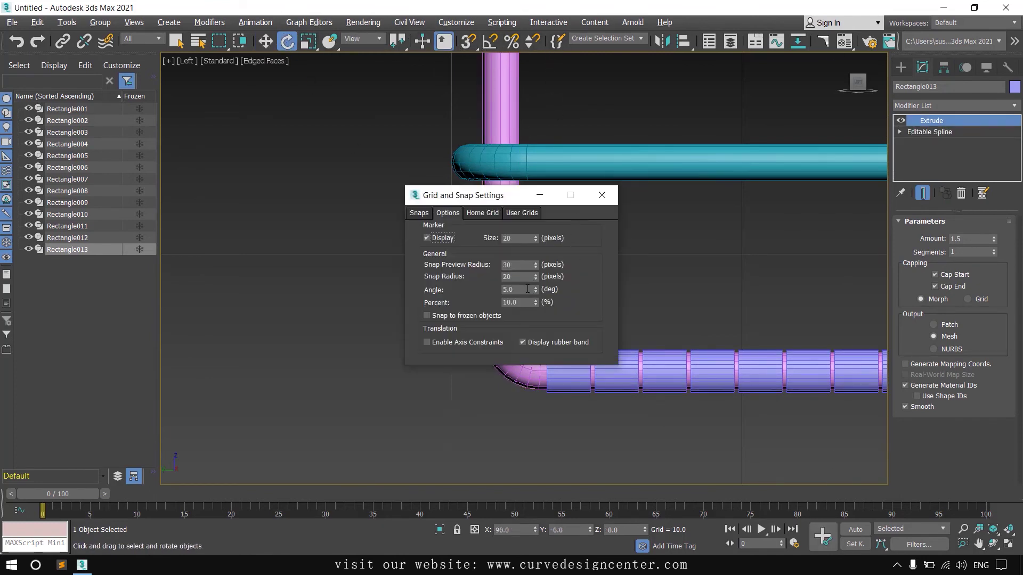
double_click(527, 290)
type("90")
left_click(602, 195)
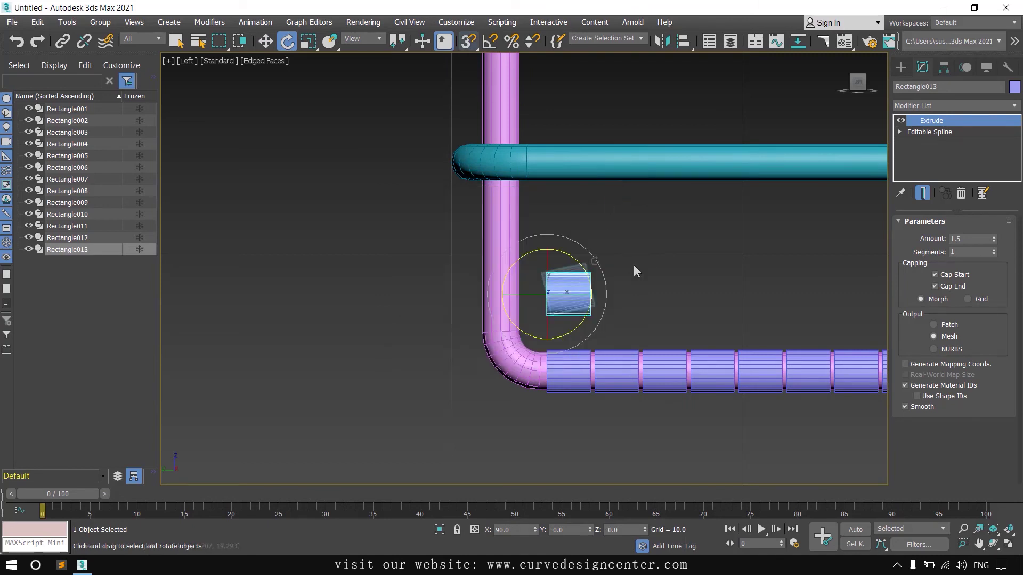
left_click(490, 42)
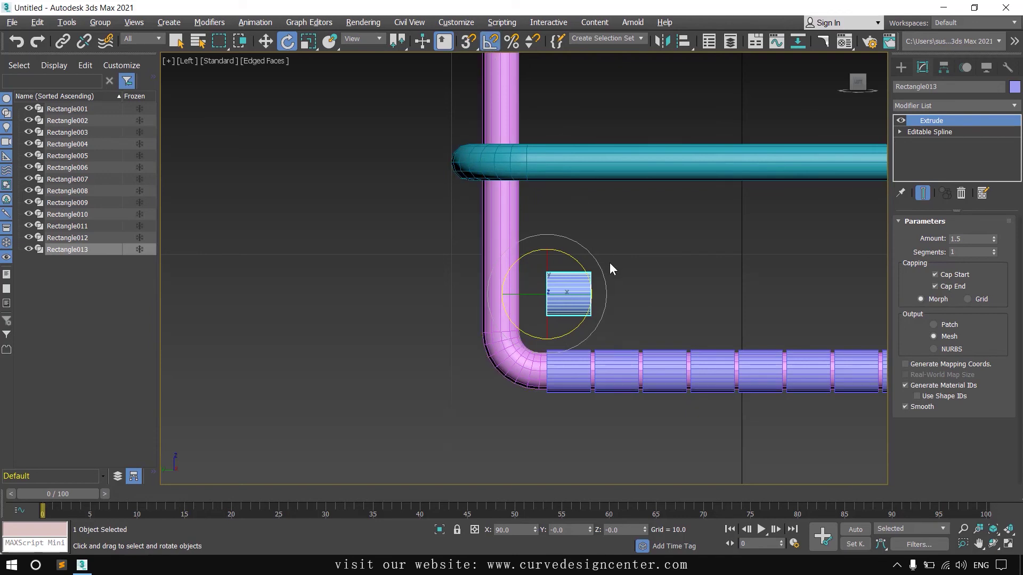
left_click_drag(598, 267, 602, 264)
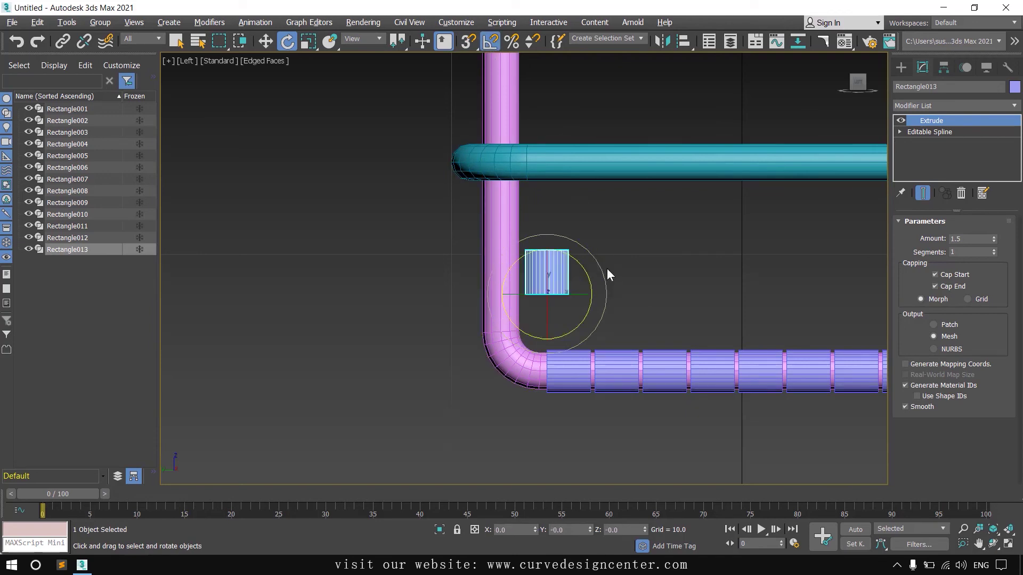
Step: Move the rotated crossbar about 1.6 back onto the backrest tube and about 0.9 down to just above the bend
key("w")
middle_click_drag(652, 281, 705, 361)
scroll(596, 347, "up", 3)
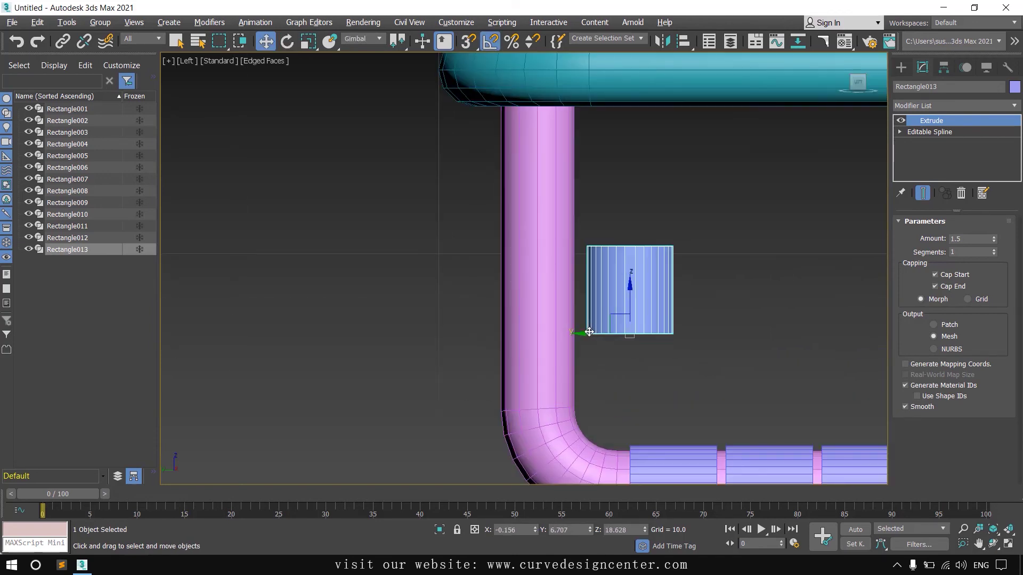
left_click_drag(589, 332, 497, 333)
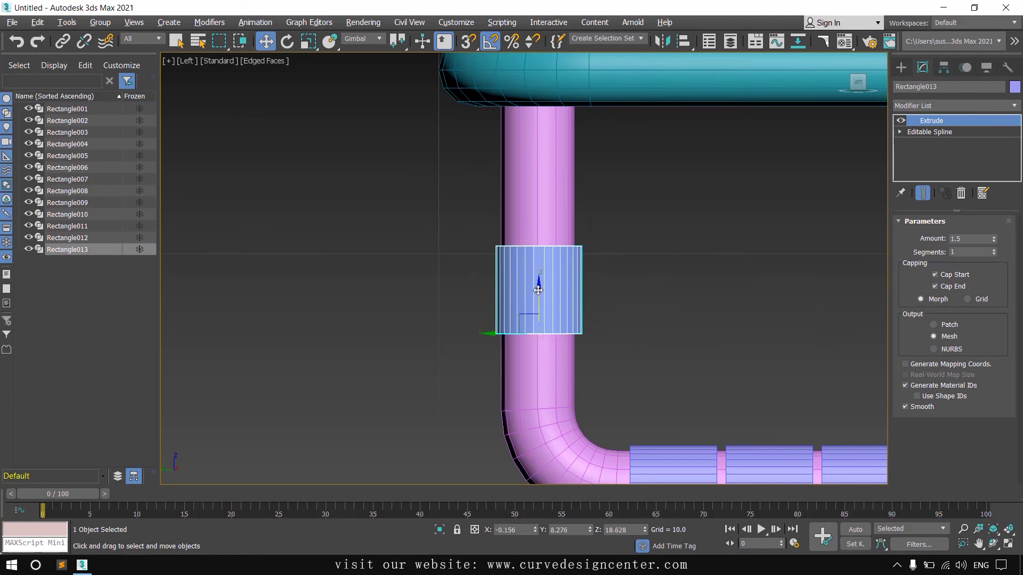
left_click_drag(538, 291, 539, 343)
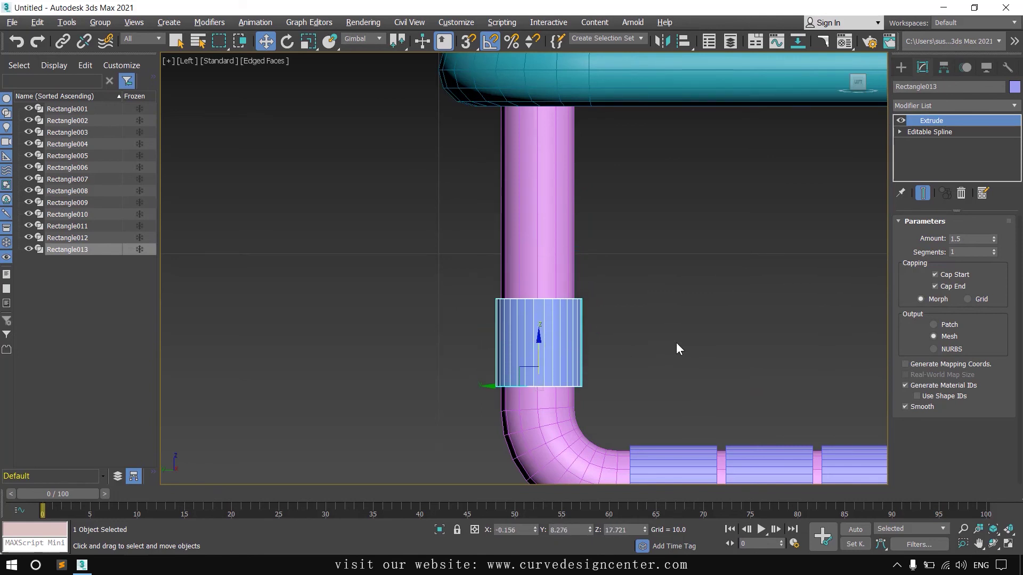
Step: Start an Array of the crossbar on the backrest tube with 10 instances and turn on its preview
scroll(503, 353, "down", 6)
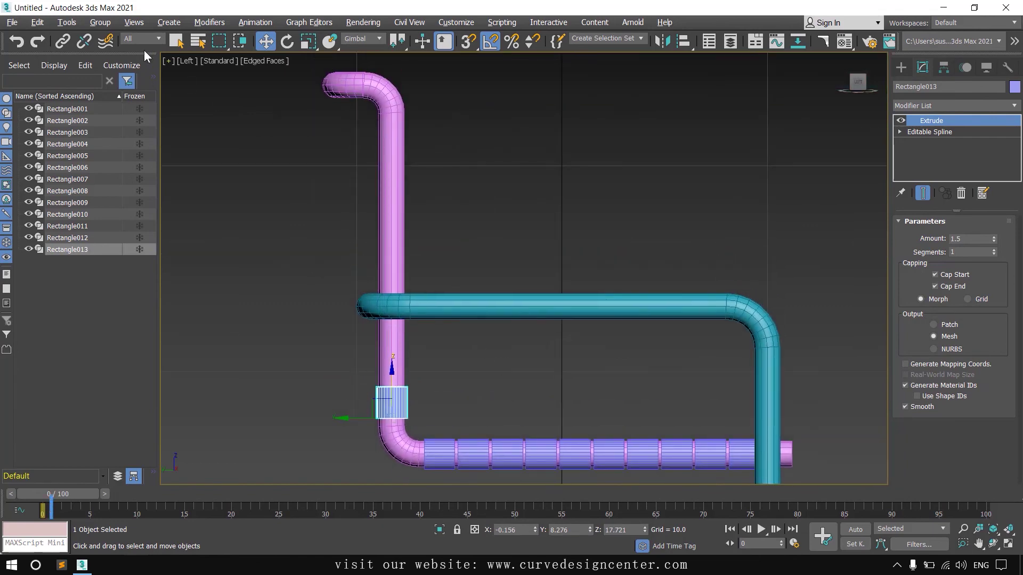
left_click(74, 23)
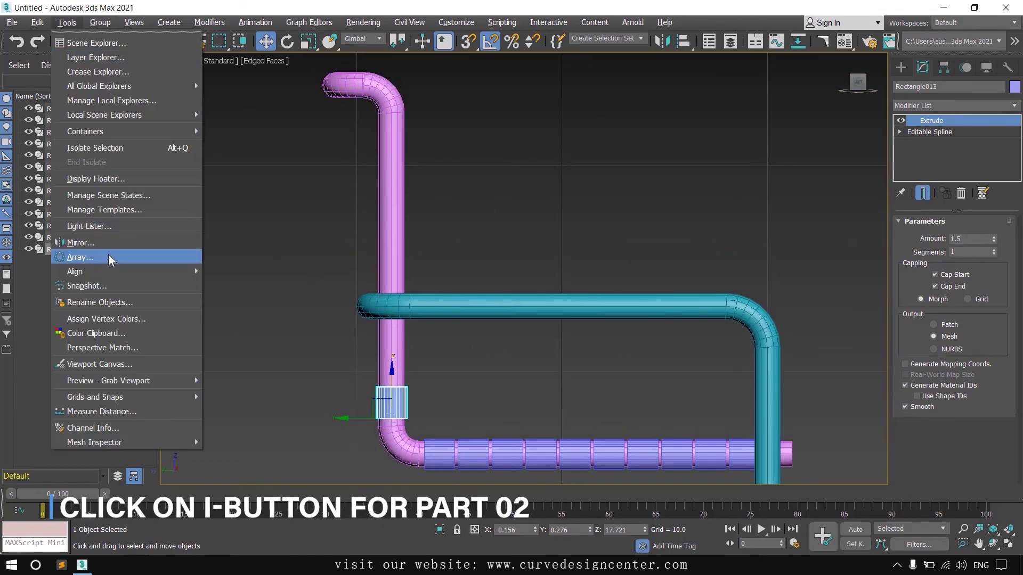
left_click(80, 258)
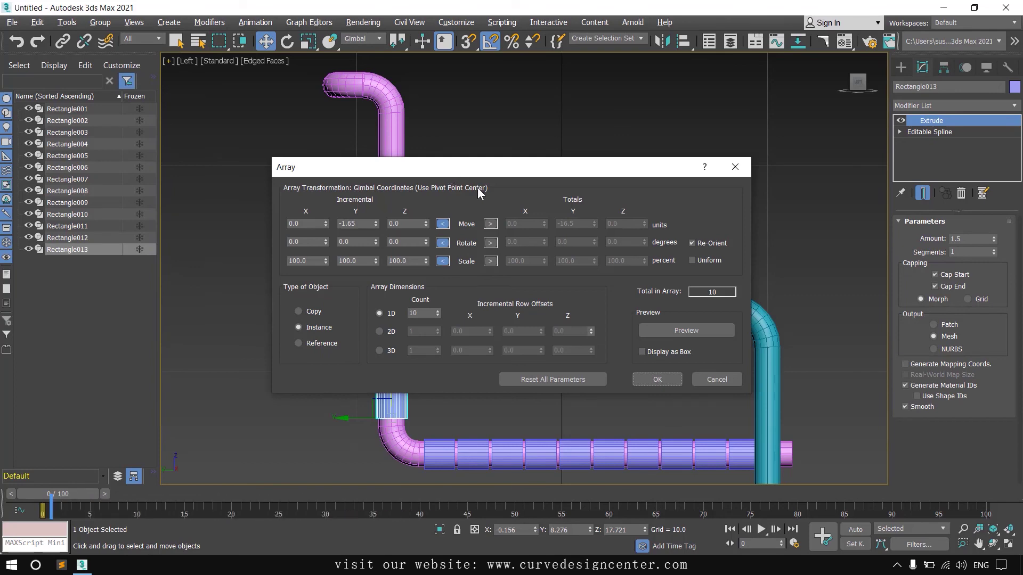
scroll(392, 408, "up", 3)
left_click_drag(469, 168, 693, 281)
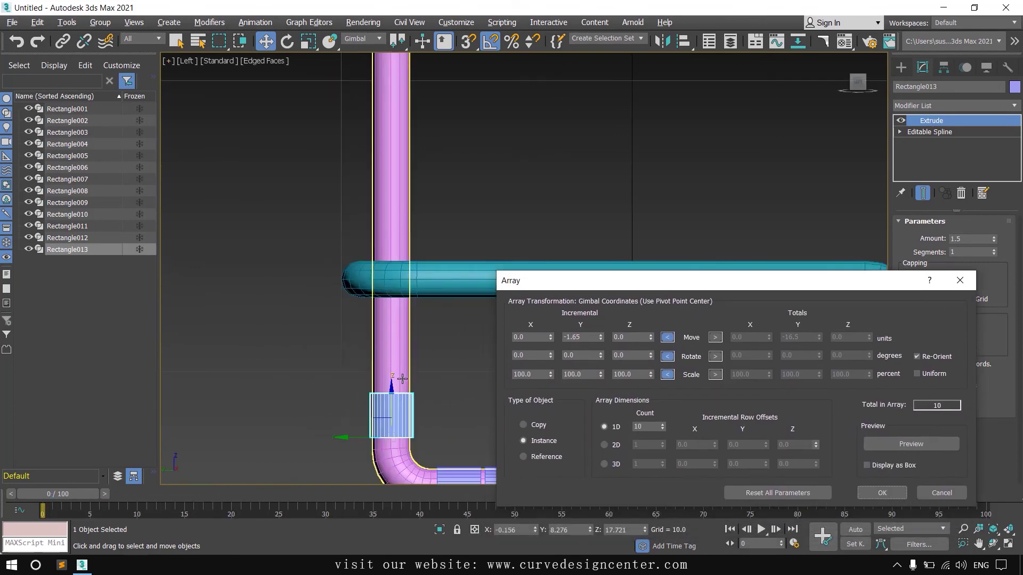
middle_click_drag(419, 399, 379, 377)
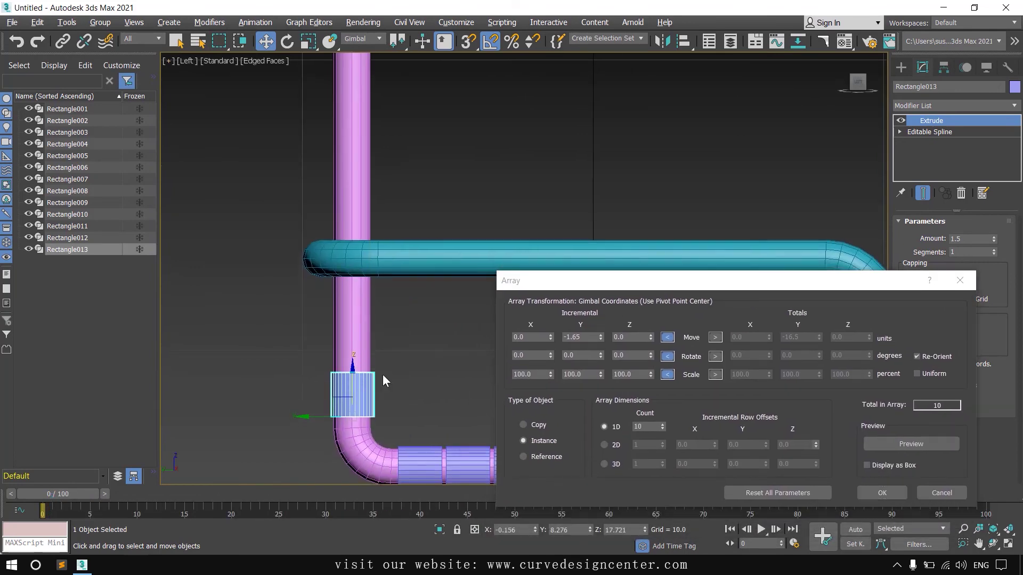
left_click(926, 445)
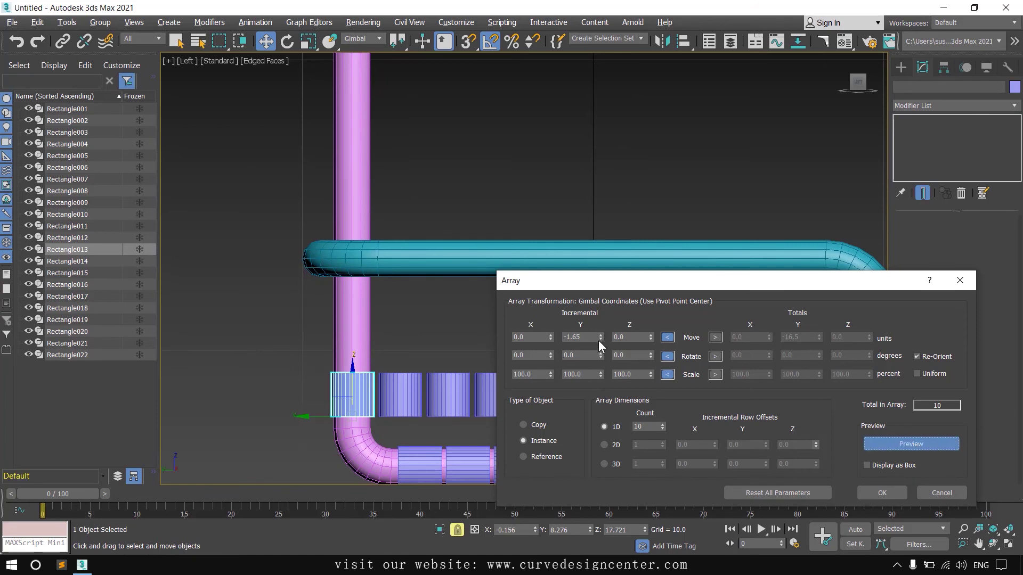
Step: Set the array's incremental move to 0 in Y and 1.65 in Z so the crossbars stack up the backrest tube
right_click(600, 339)
left_click(650, 335)
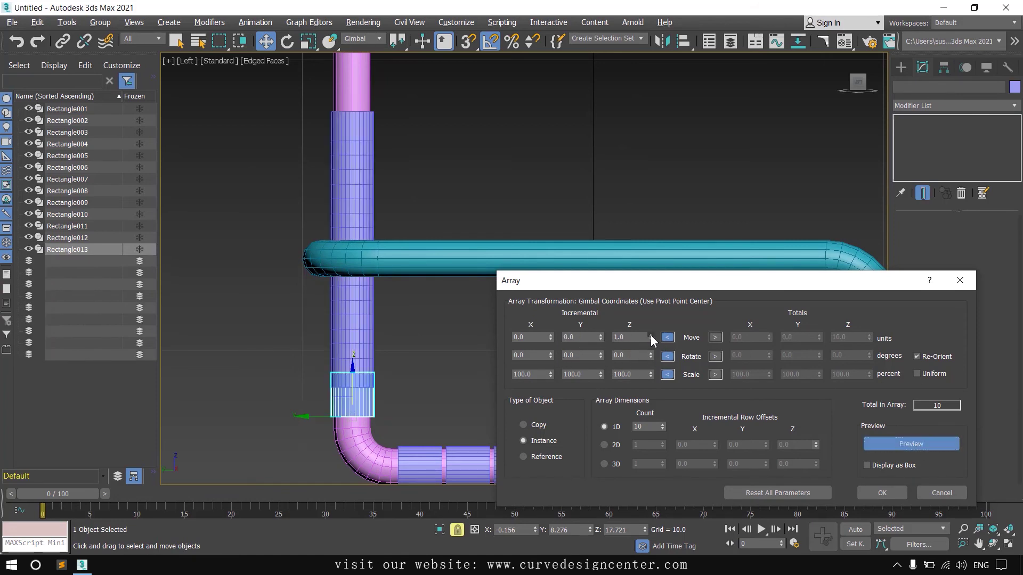
left_click(650, 334)
left_click(651, 334)
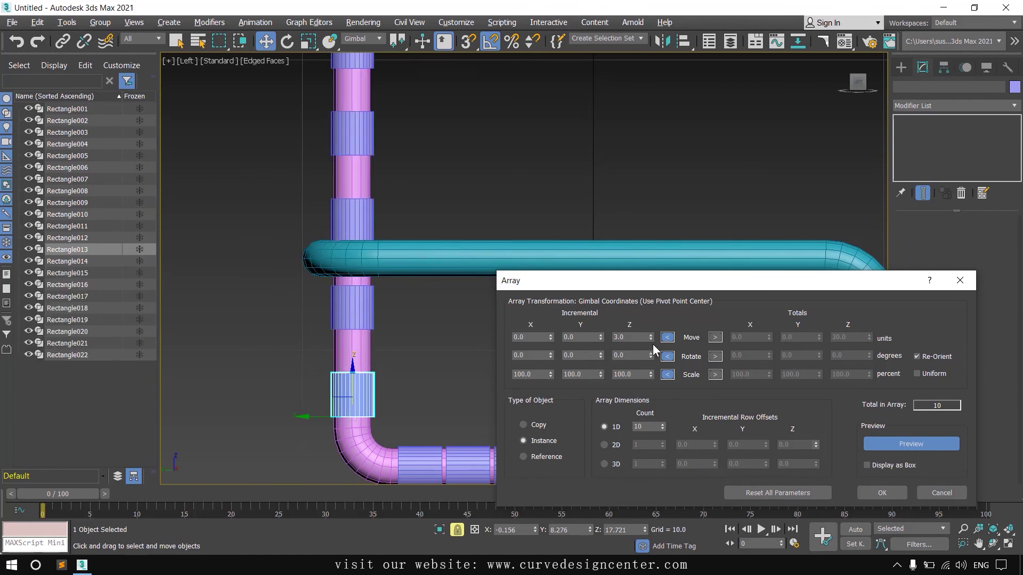
left_click(650, 340)
left_click(651, 339)
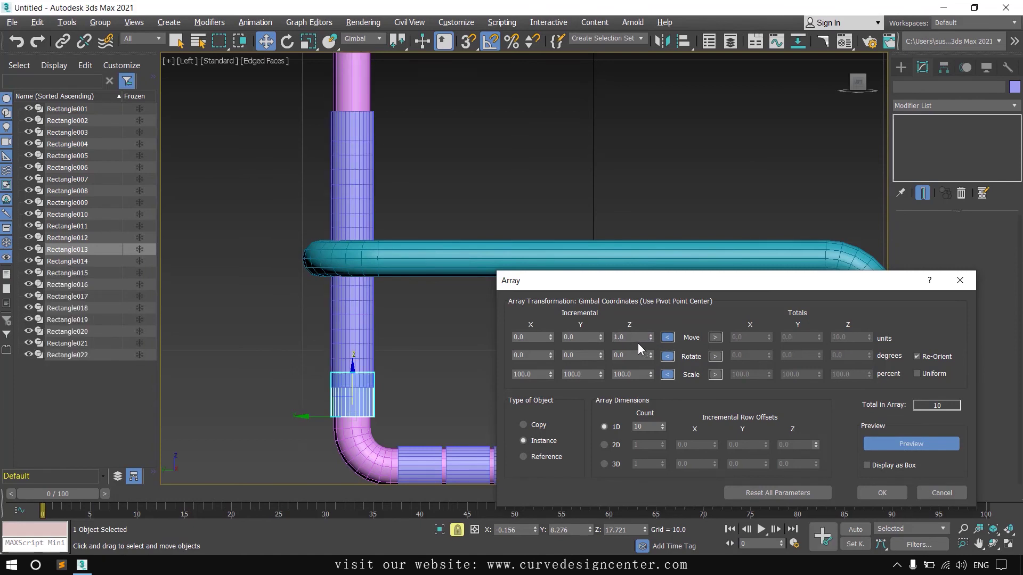
double_click(634, 337)
type("1.65")
left_click(629, 355)
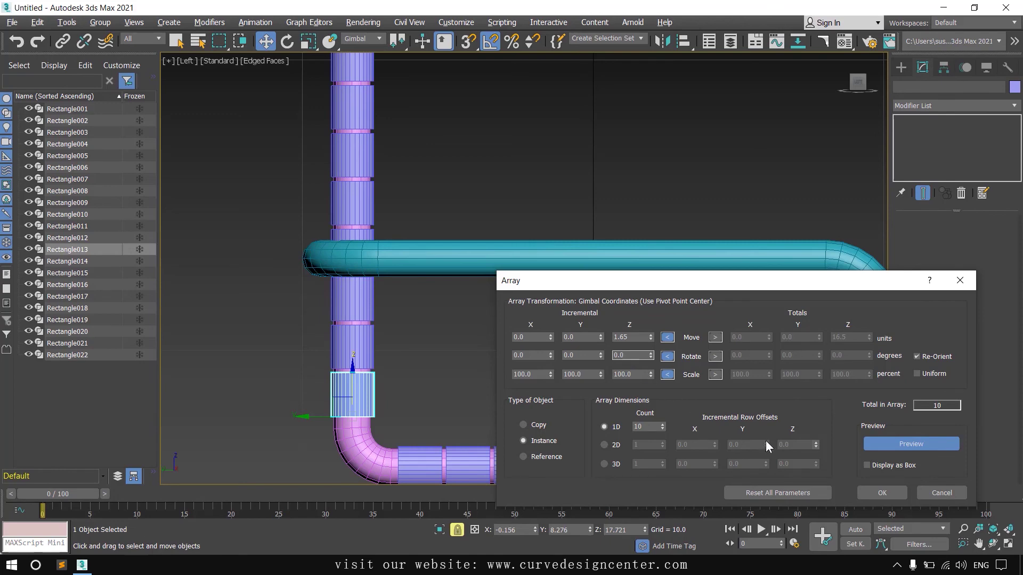
Step: Create the array of crossbars up the backrest tube and delete its topmost crossbar covering the upper bend
left_click(882, 493)
scroll(532, 373, "down", 3)
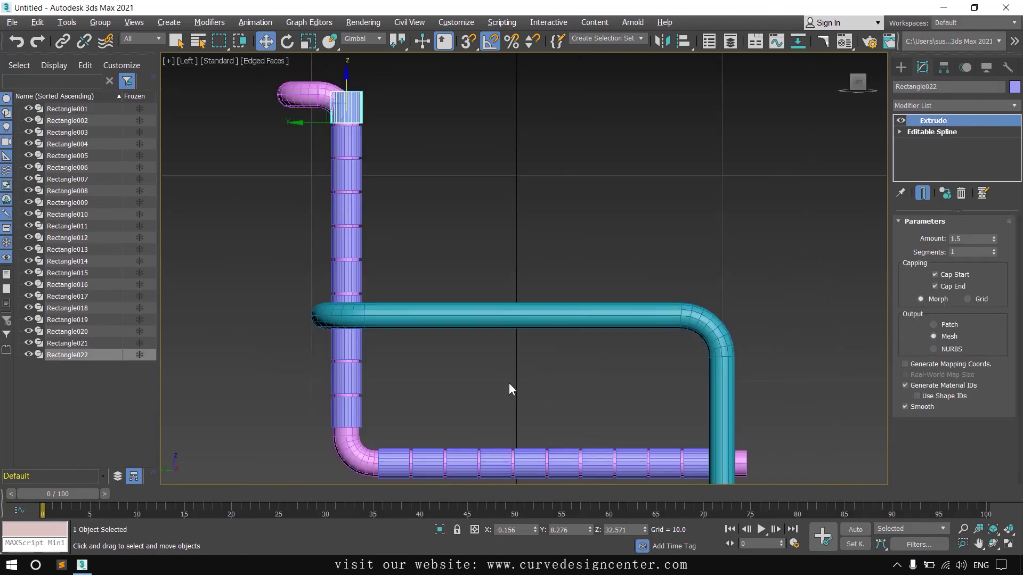
key("alt+w")
right_click(696, 409)
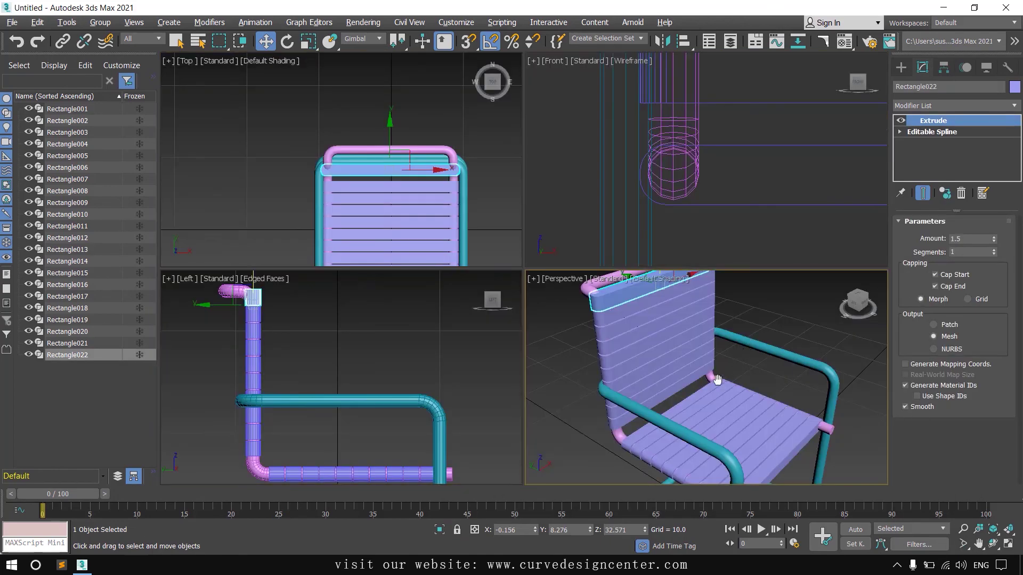
key("alt+w")
left_click(733, 290)
middle_click_drag(501, 388, 543, 376, "alt")
left_click(500, 267)
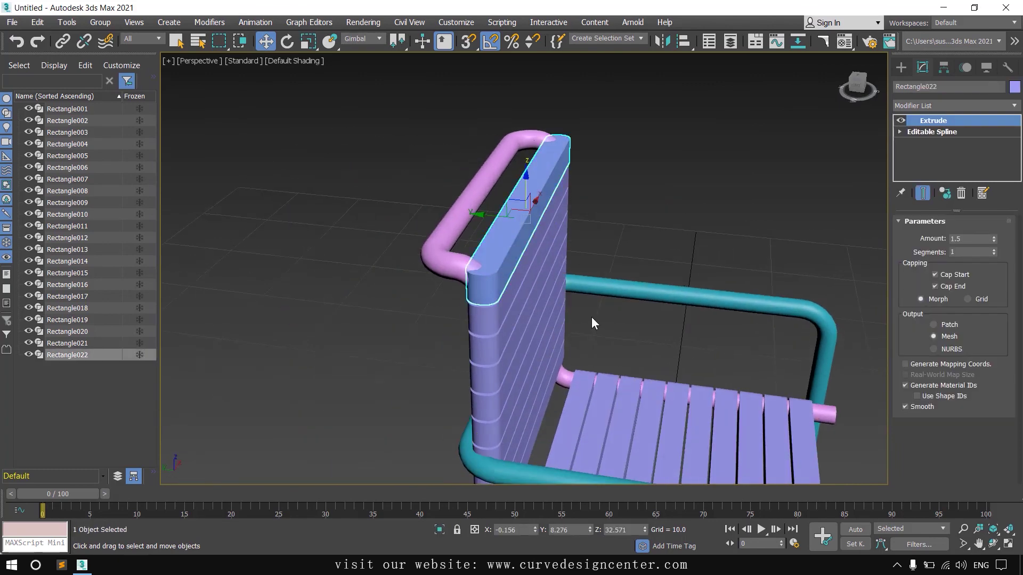
key("Delete")
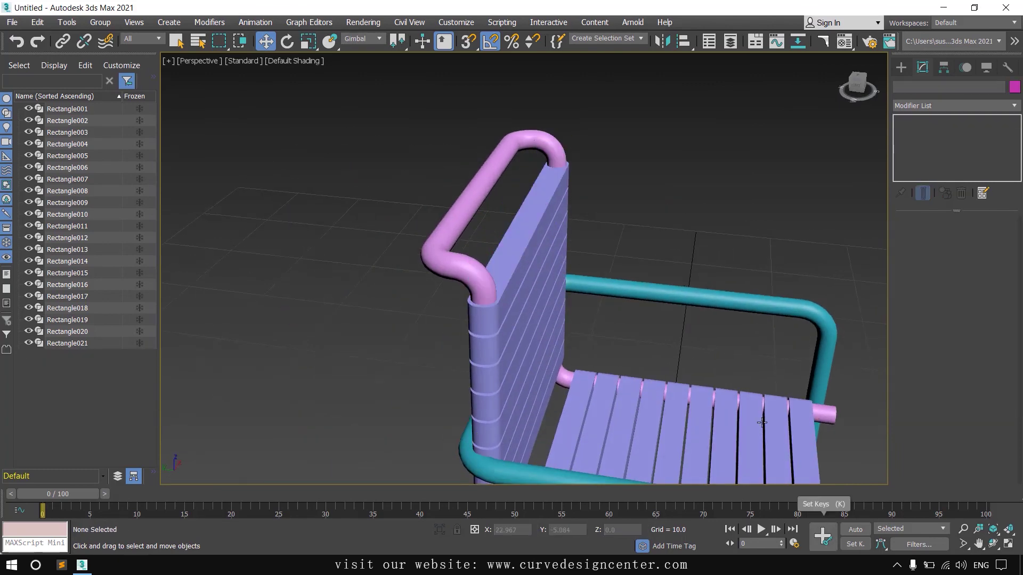
Step: Select all parts of the chair and group them under the name Chair
middle_click_drag(727, 391, 671, 398, "alt")
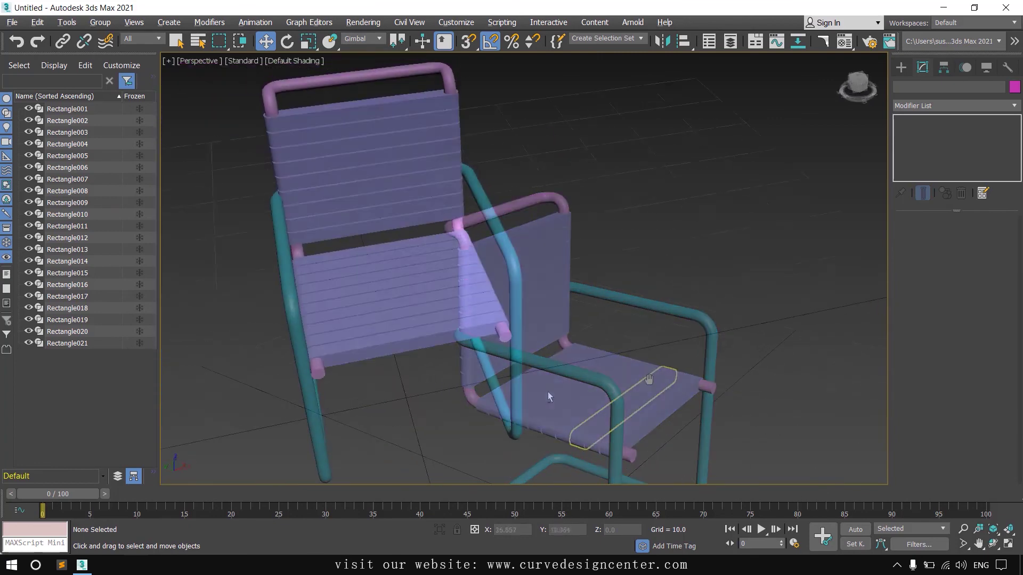
middle_click_drag(548, 400, 580, 376, "alt")
scroll(583, 365, "down", 3)
left_click_drag(651, 145, 328, 475)
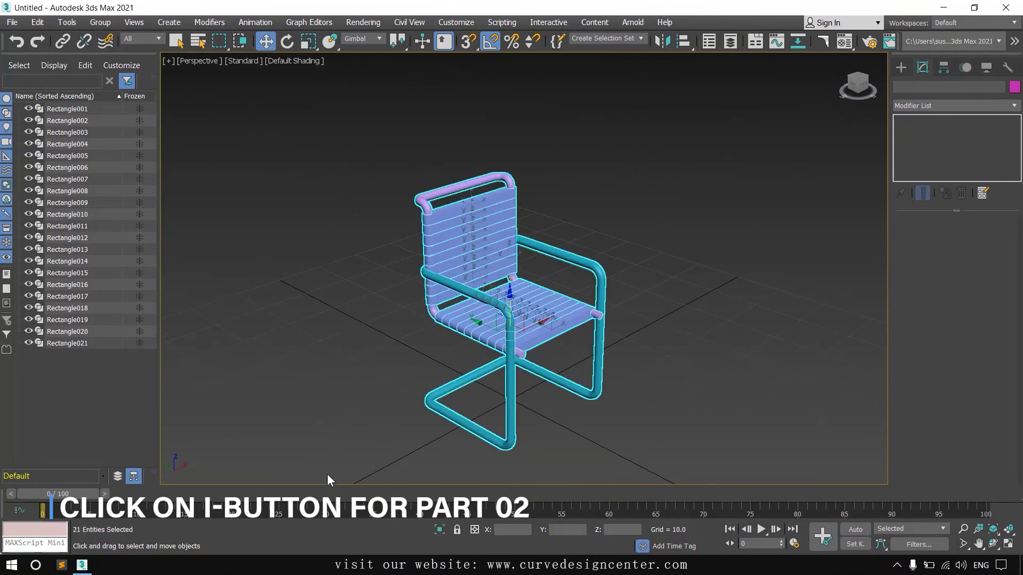
left_click(106, 23)
left_click(108, 42)
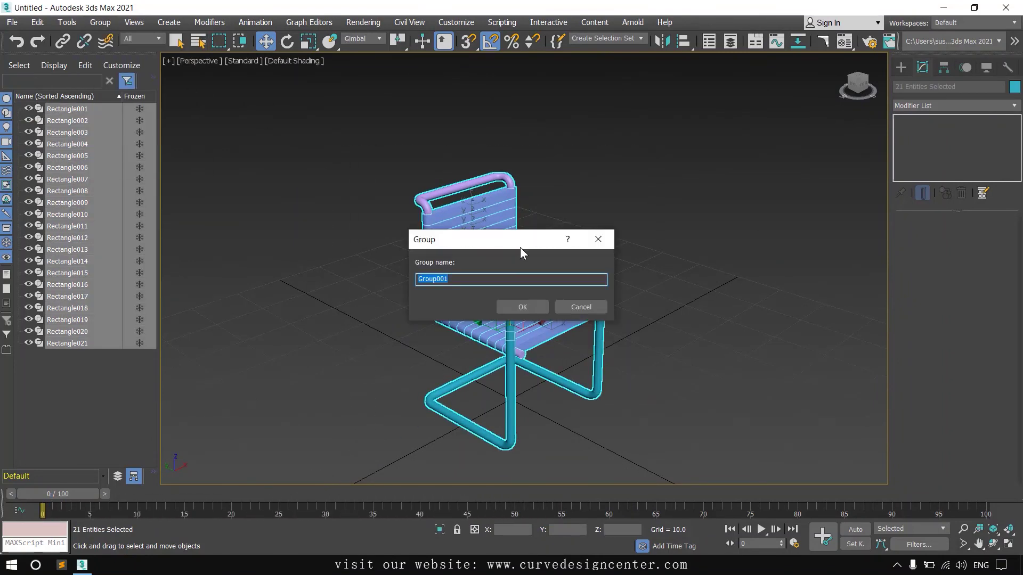
type("Chair")
key("Return")
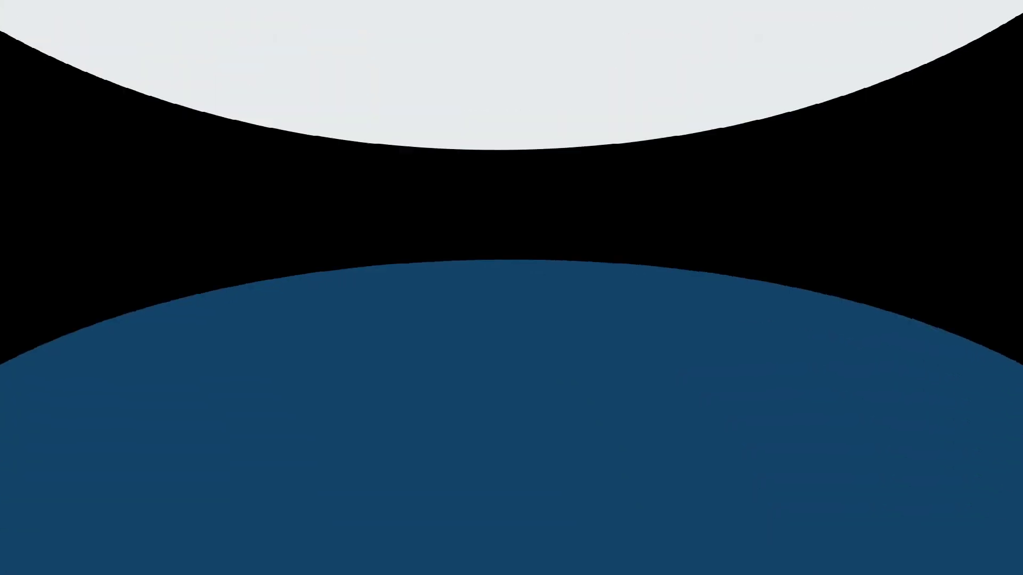